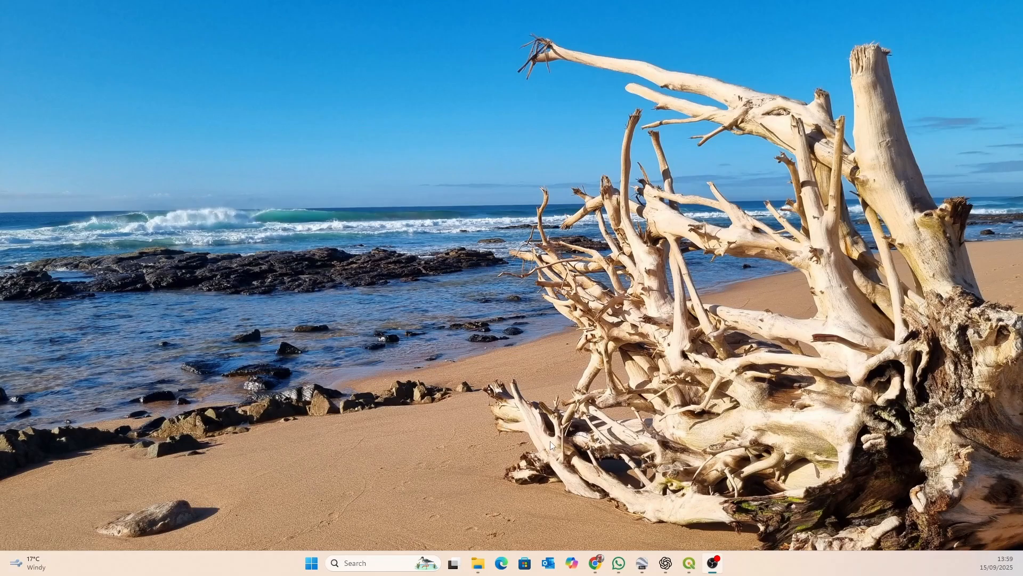
Bring up the browser window with the aerial rally video and switch to QGIS beside it
mouse_move(596, 565)
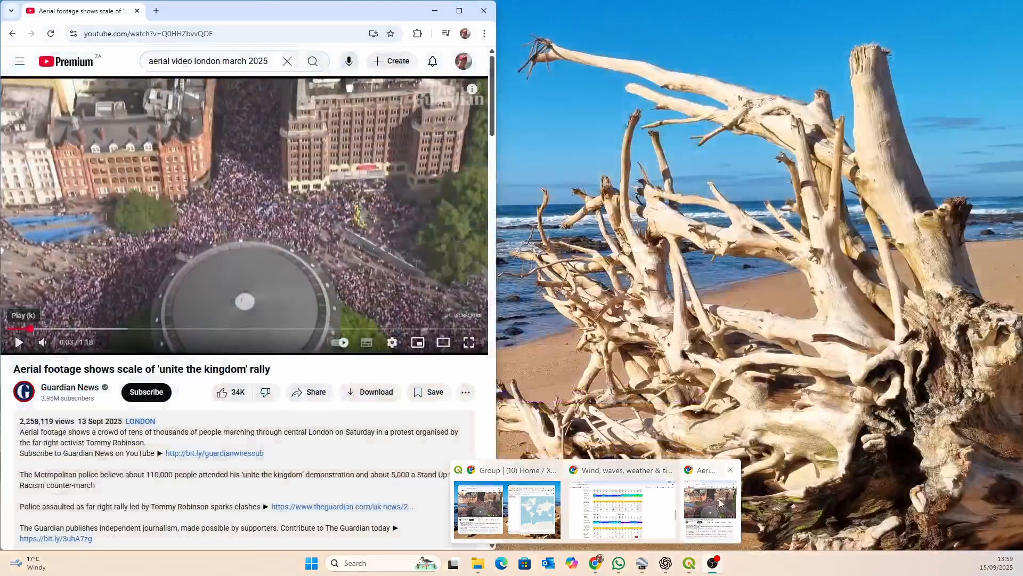
left_click(713, 503)
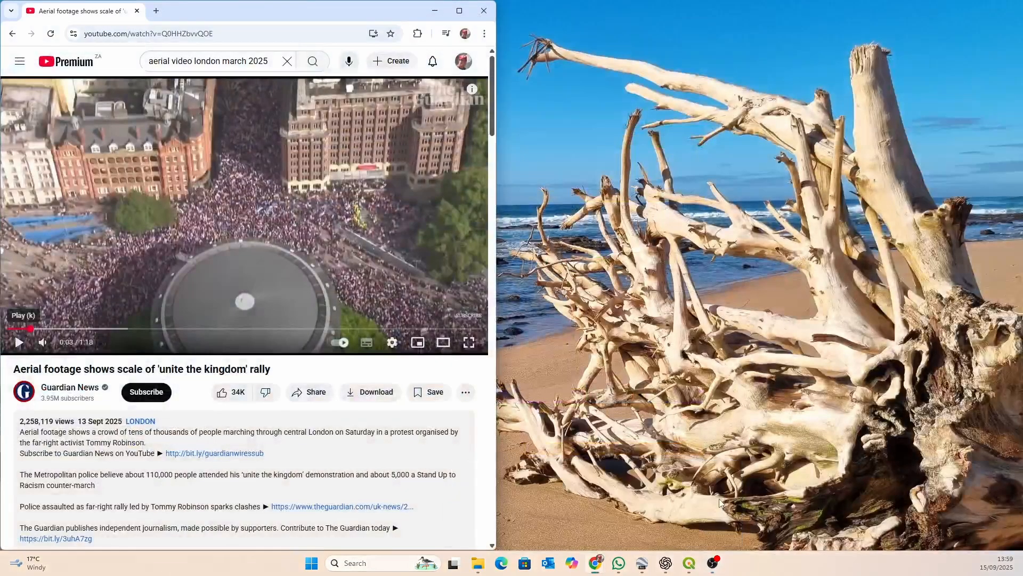
left_click(689, 562)
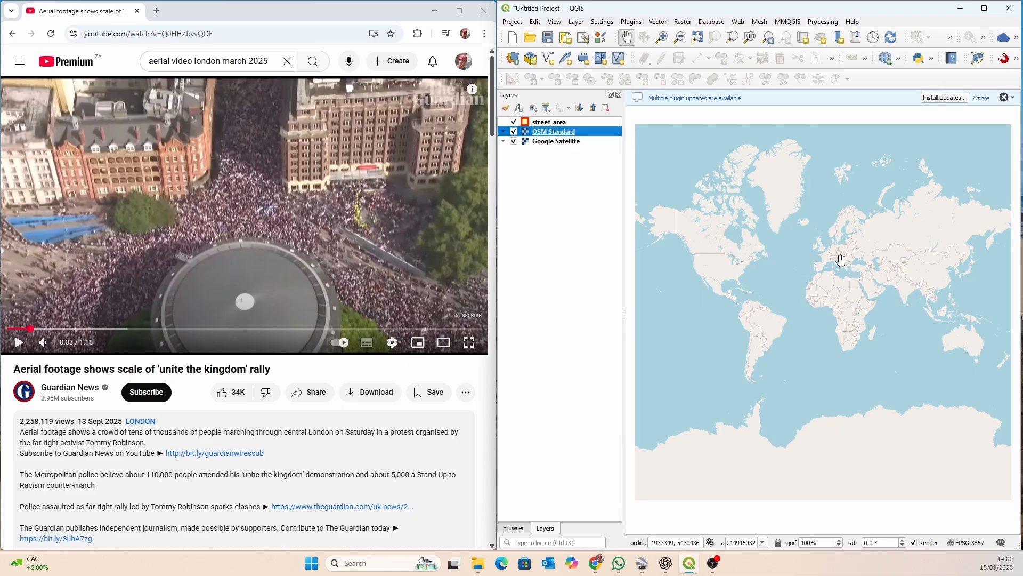
Locate the roundabout south of Waterloo Bridge in London and hide the OSM Standard layer to expose the satellite imagery
scroll(821, 250, "up", 2)
scroll(805, 238, "up", 3)
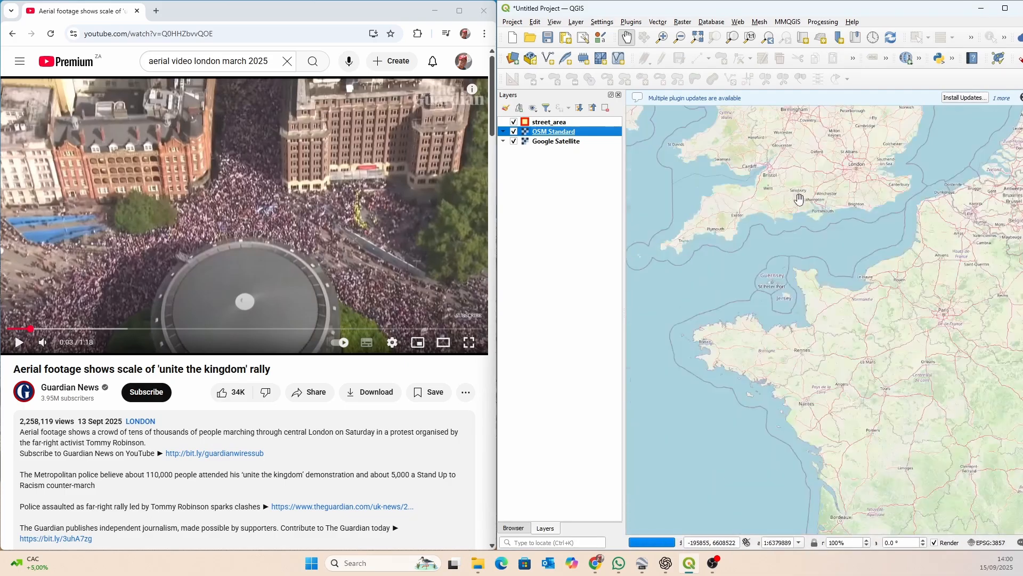
left_click_drag(822, 174, 757, 303)
scroll(756, 302, "up", 7)
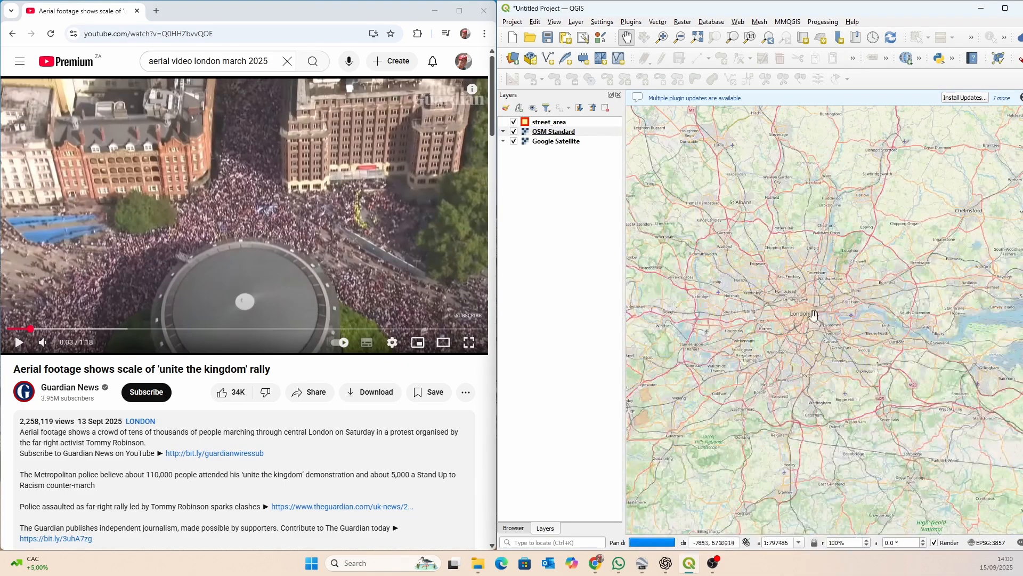
left_click_drag(816, 384, 807, 256)
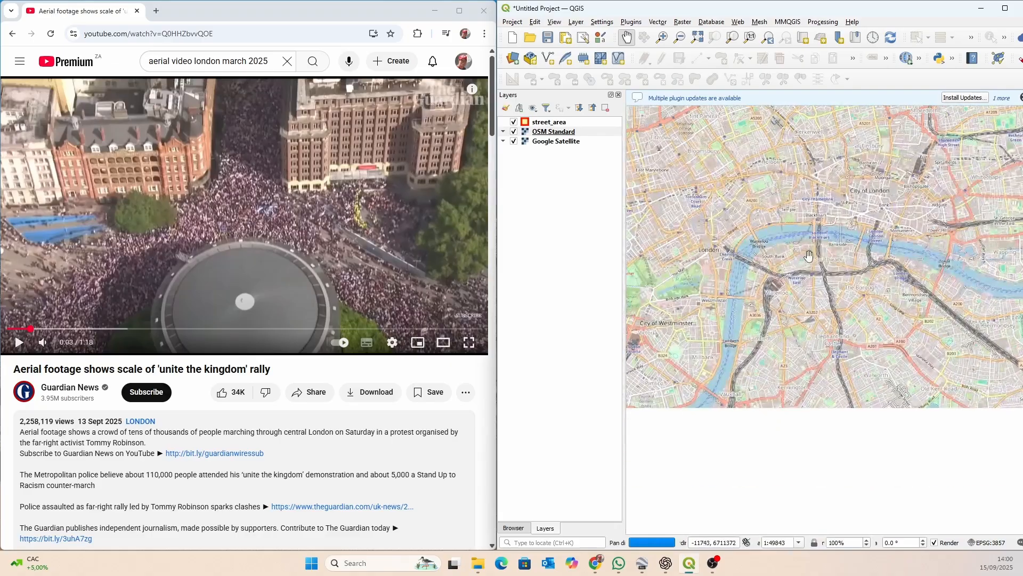
scroll(806, 263, "up", 1)
scroll(760, 265, "up", 2)
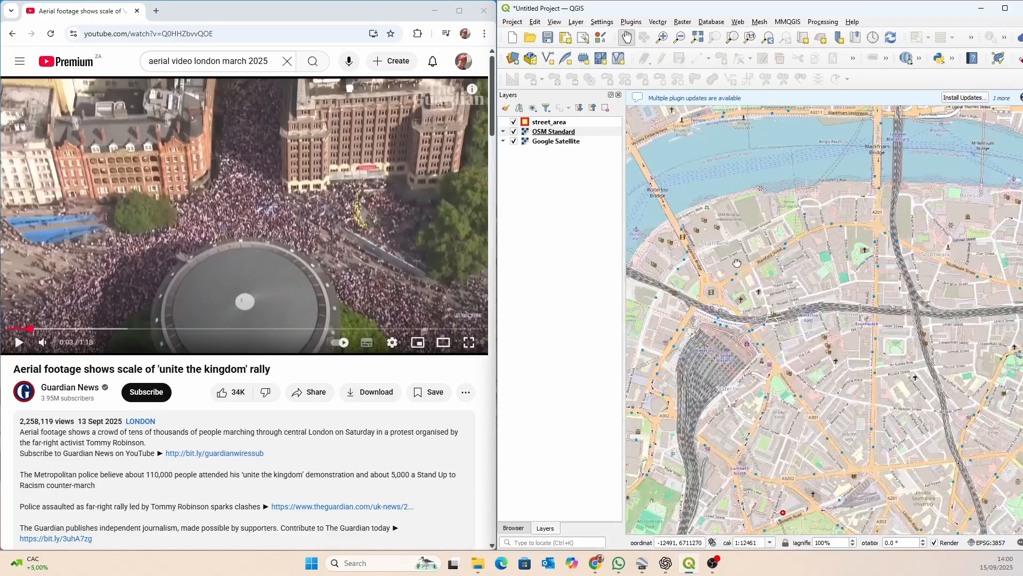
scroll(750, 288, "up", 1)
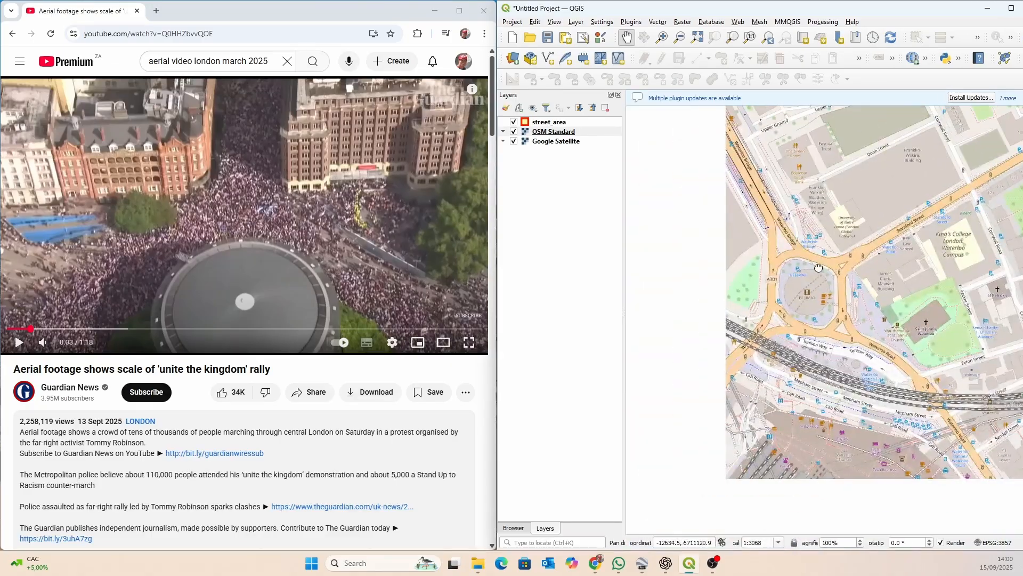
left_click(513, 132)
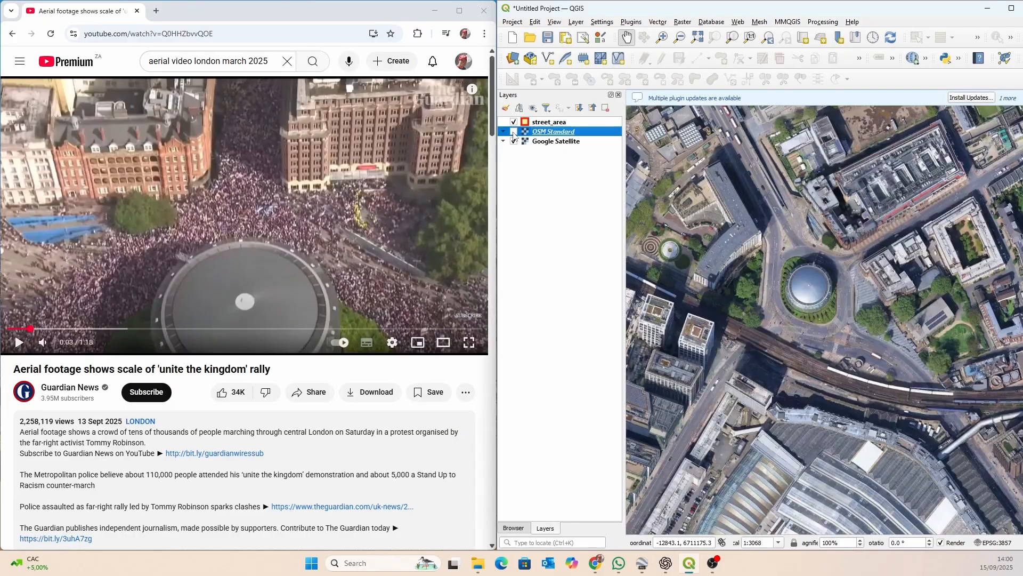
scroll(819, 288, "up", 1)
scroll(809, 289, "up", 1)
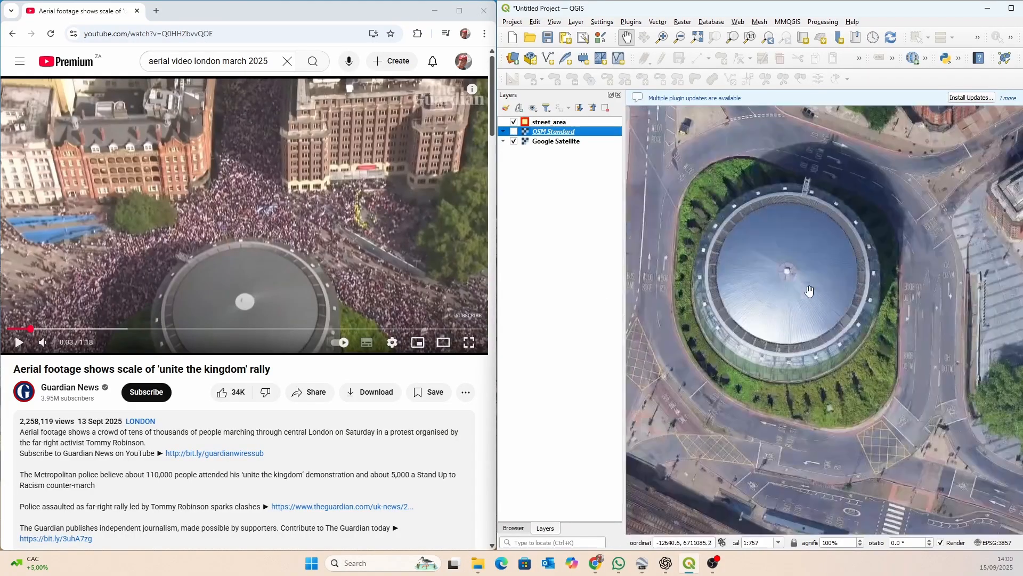
left_click_drag(760, 289, 824, 301)
scroll(787, 291, "down", 1)
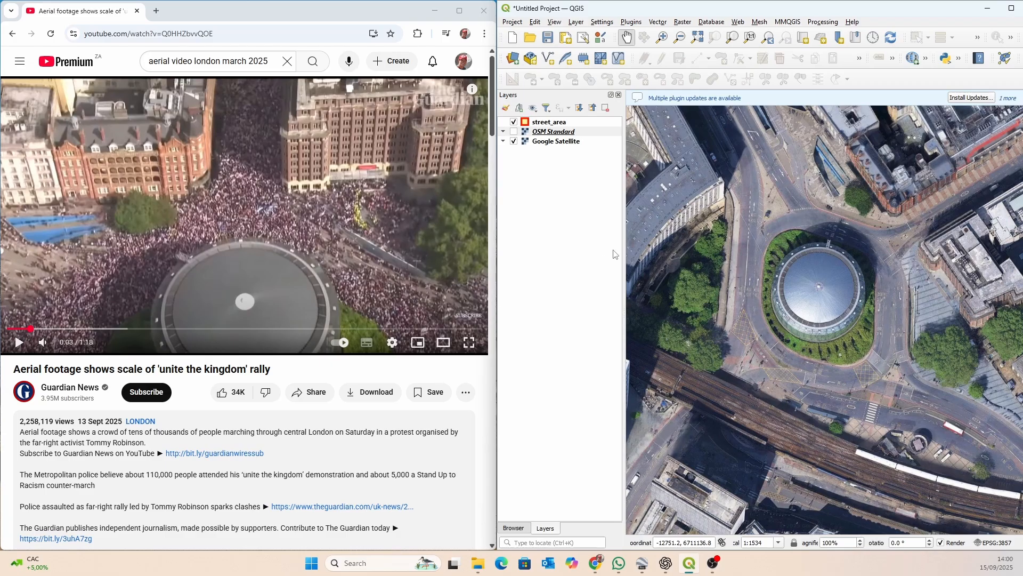
Set the map rotation to 300° and frame the roundabout to match the video's viewing angle
left_click_drag(808, 270, 768, 281)
scroll(767, 282, "up", 1)
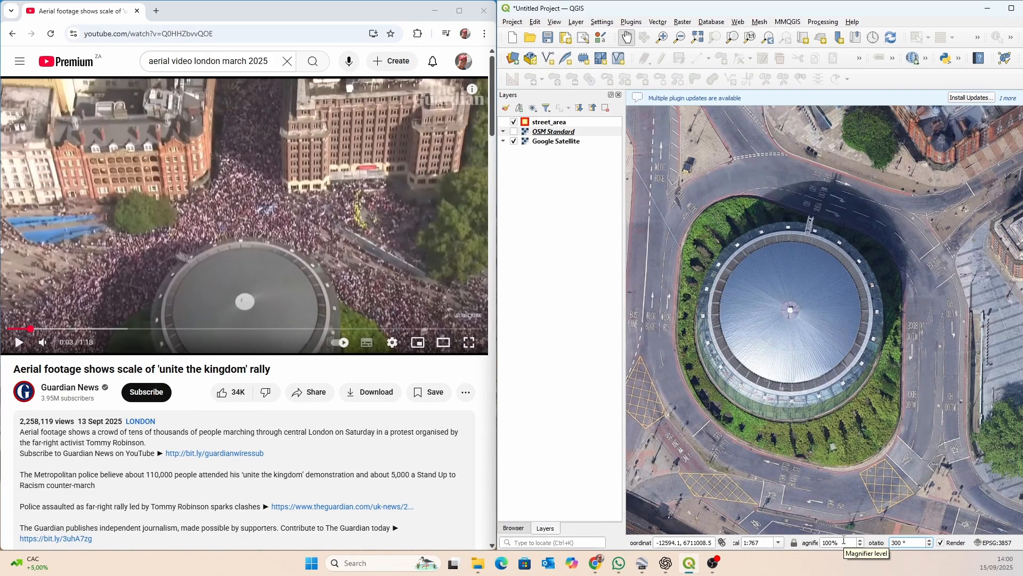
key("Return")
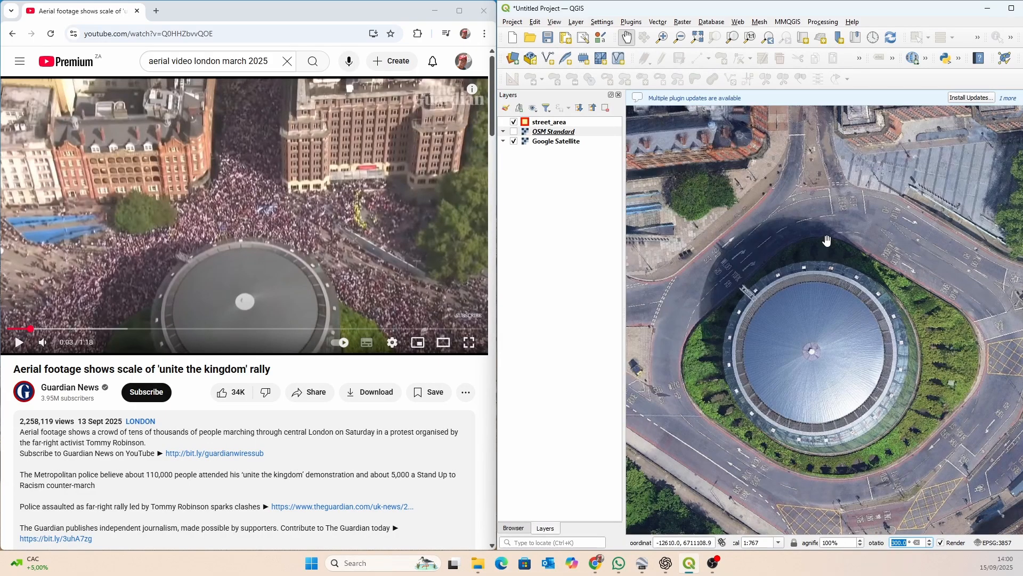
scroll(815, 253, "down", 1)
left_click_drag(811, 212, 787, 244)
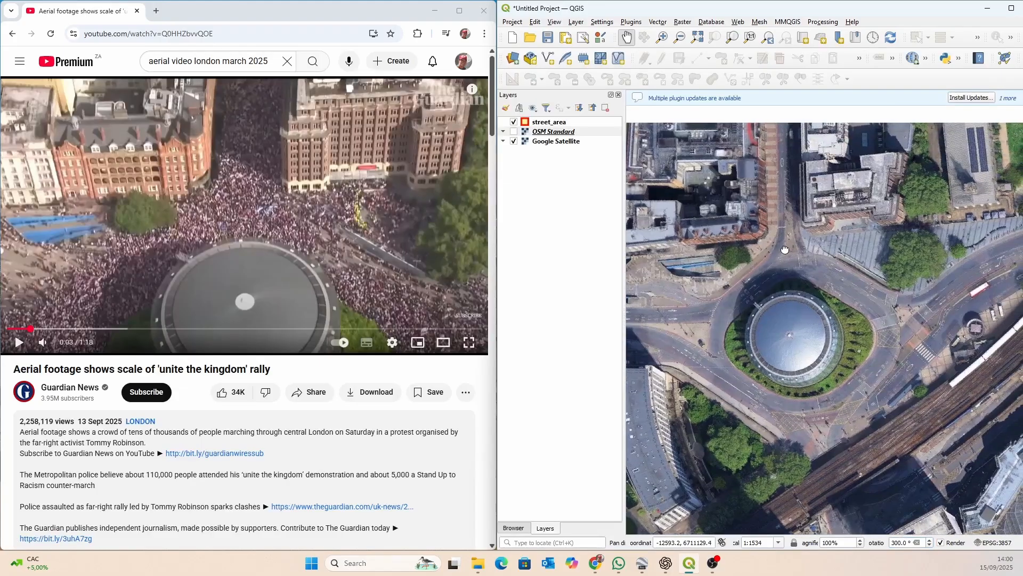
left_click_drag(769, 387, 775, 352)
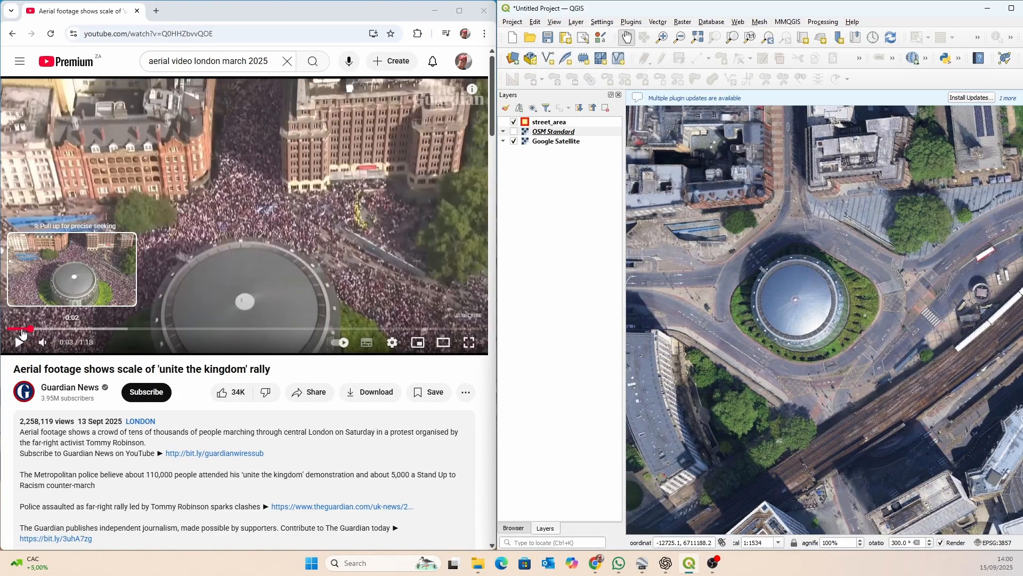
Rewind the paused rally video to its opening frame at 0:00
left_click(21, 333)
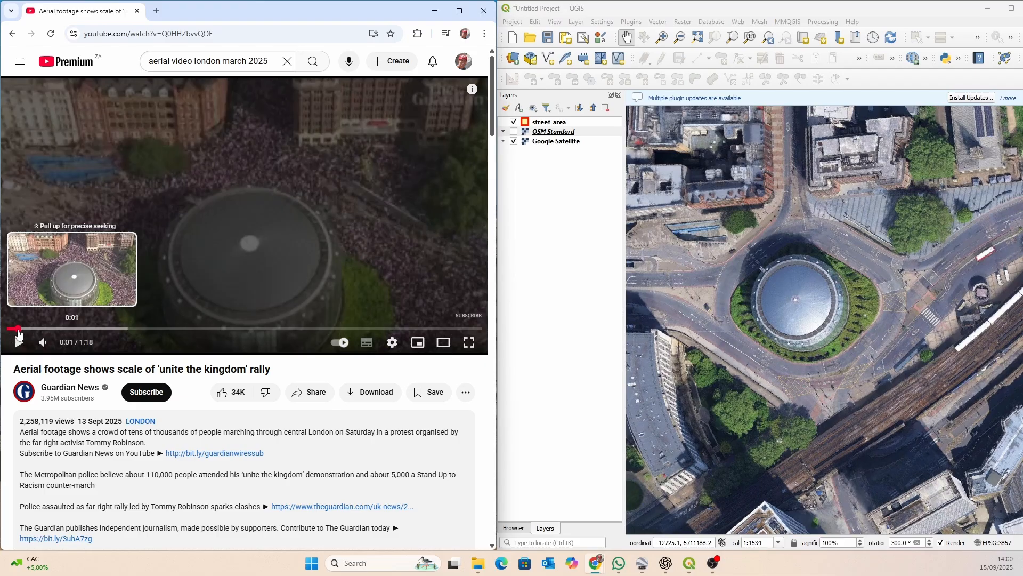
left_click_drag(19, 331, 11, 331)
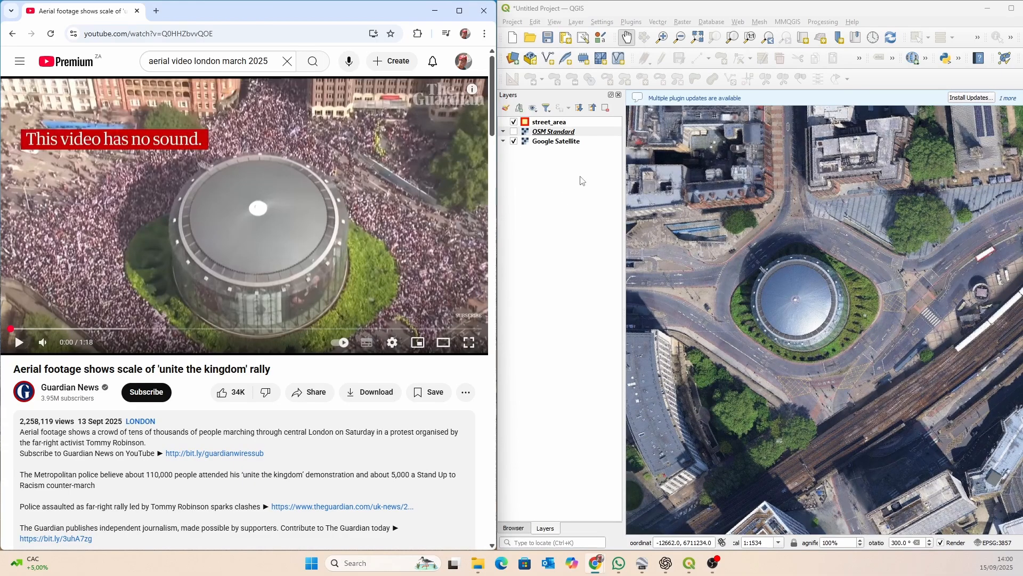
Start editing the street_area layer and trace a new polygon from the curved building around the roundabout to the road edge beside the paved plaza
left_click(565, 122)
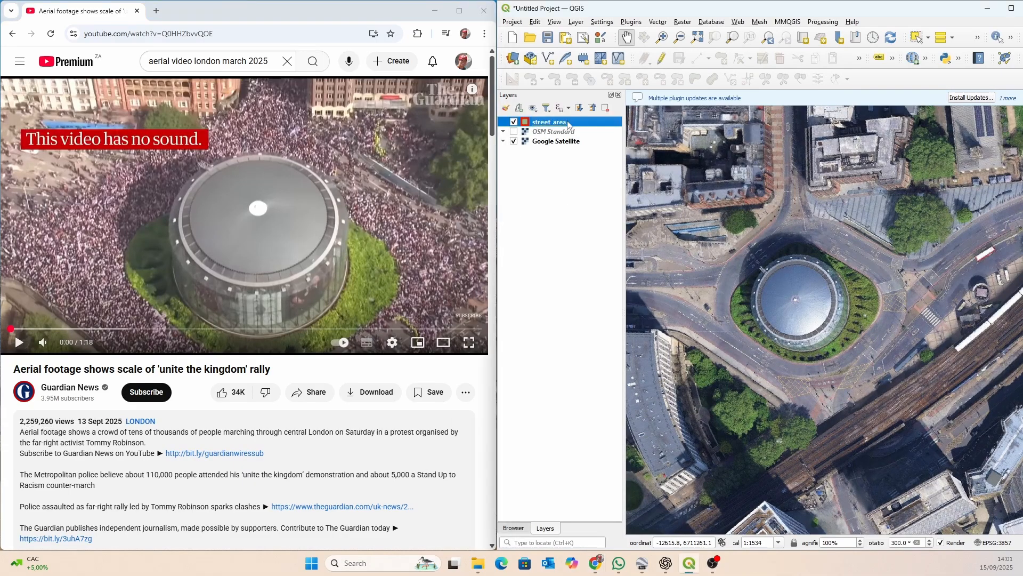
left_click(662, 58)
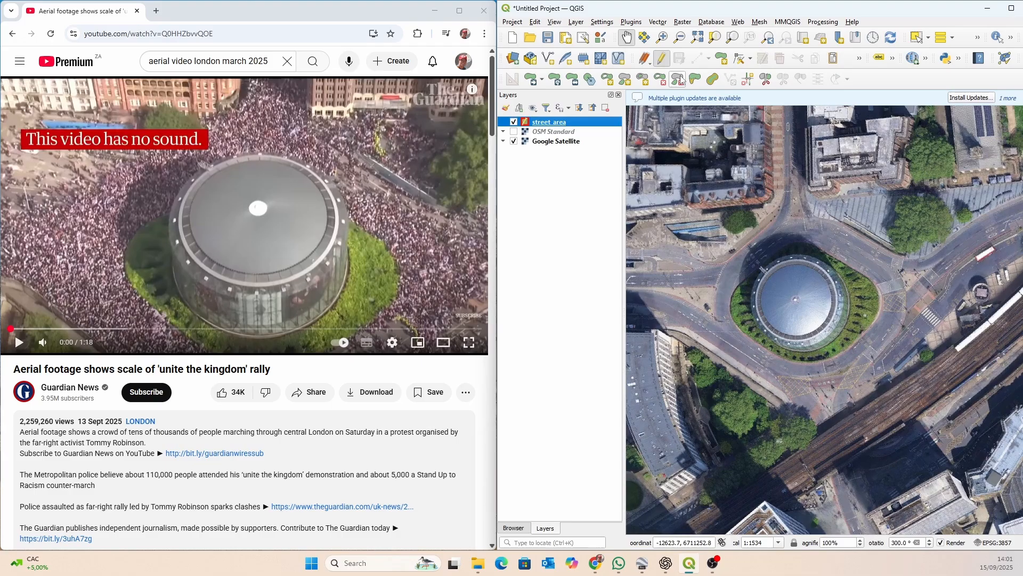
left_click(723, 59)
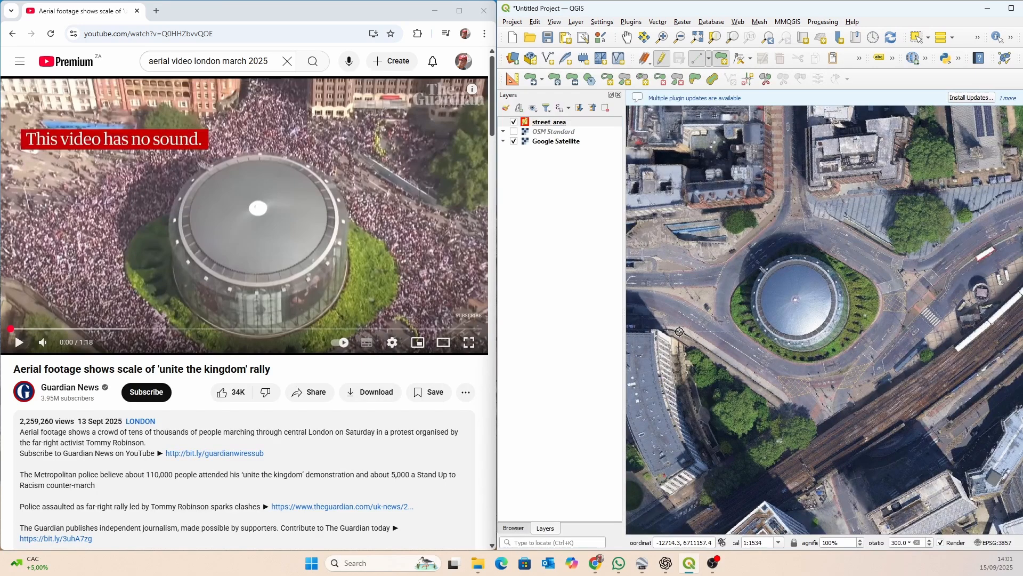
left_click(787, 403)
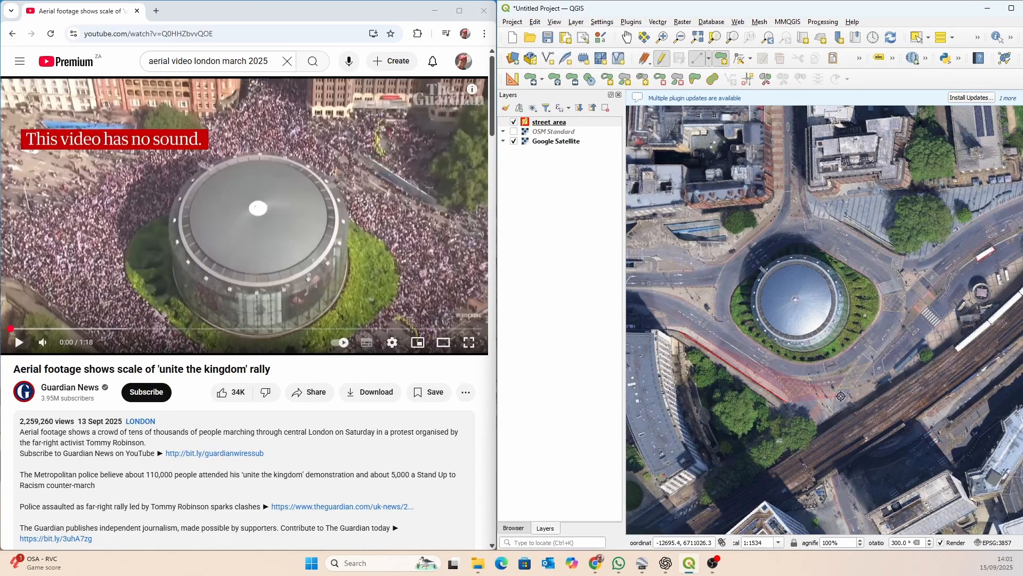
left_click(855, 388)
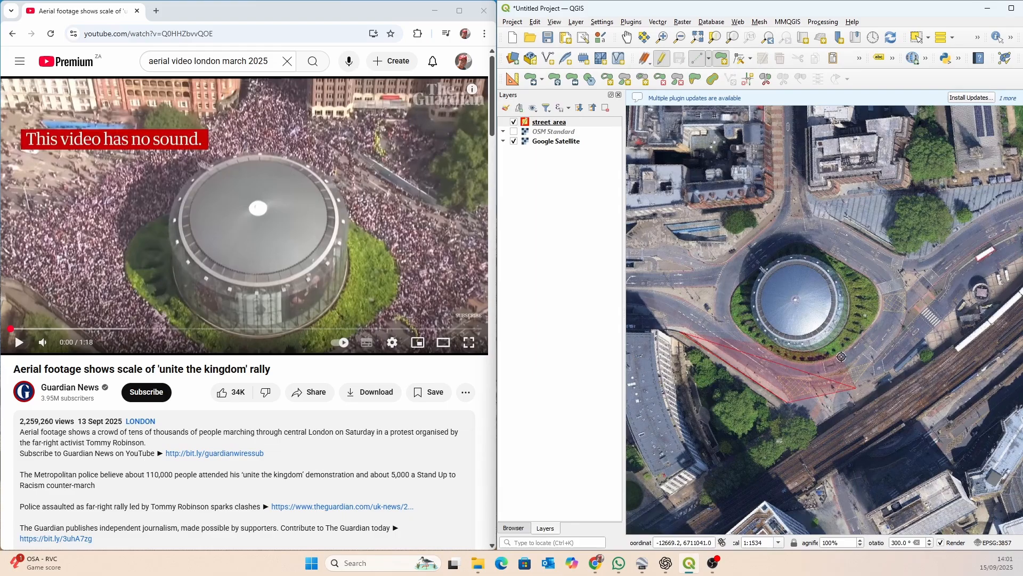
left_click(845, 354)
left_click(878, 326)
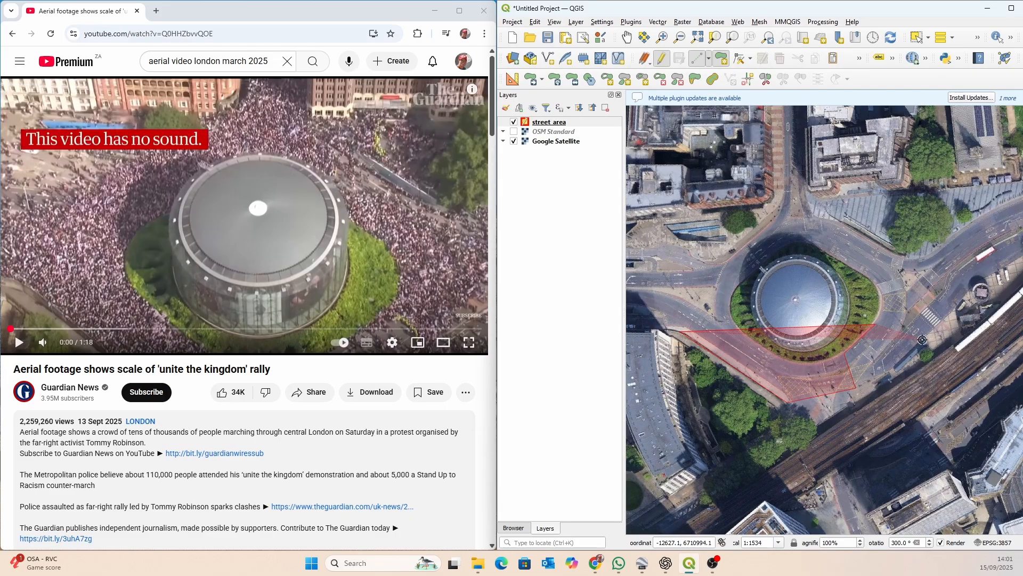
left_click(928, 338)
left_click(959, 300)
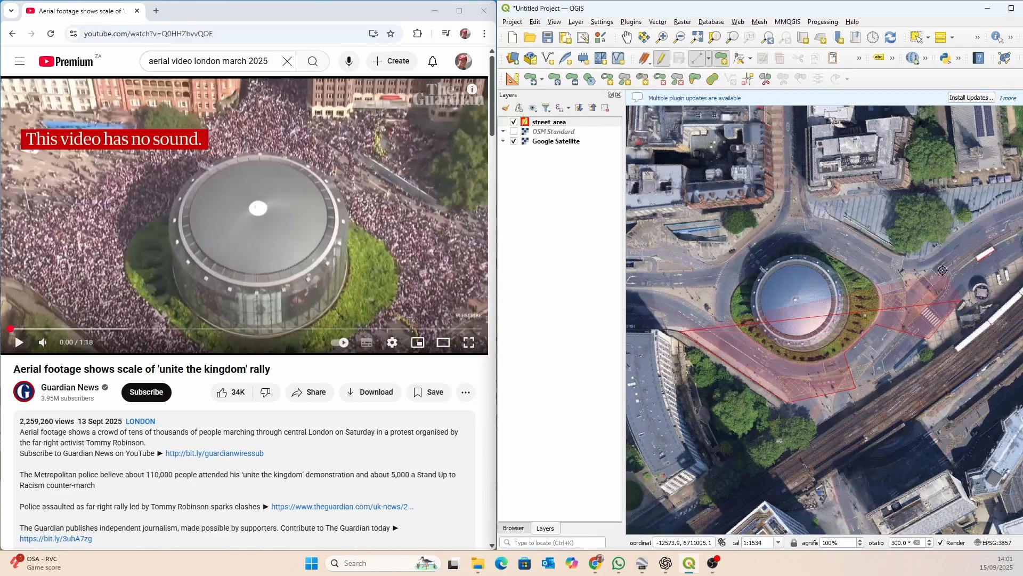
left_click(956, 271)
left_click(937, 259)
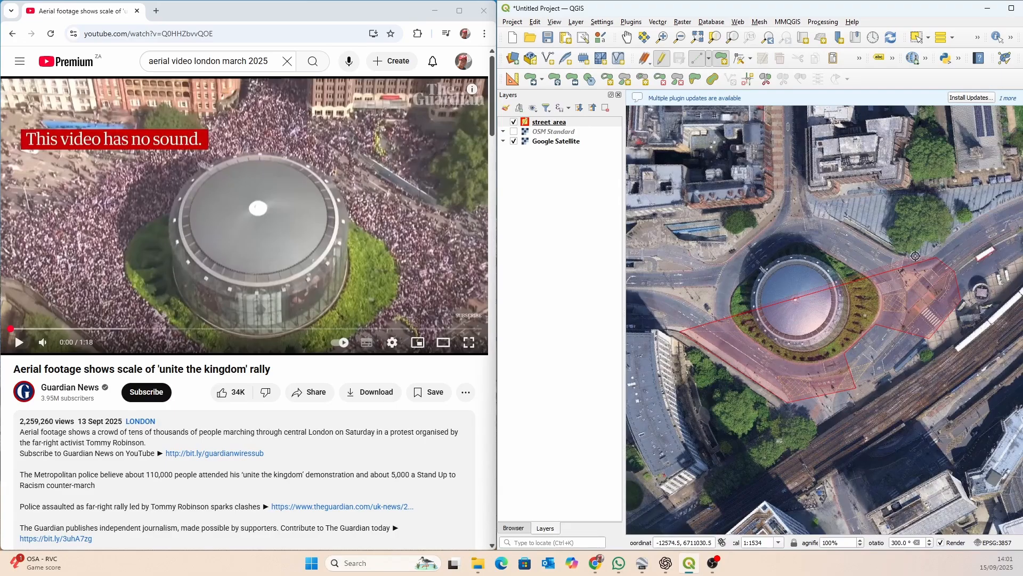
left_click(917, 256)
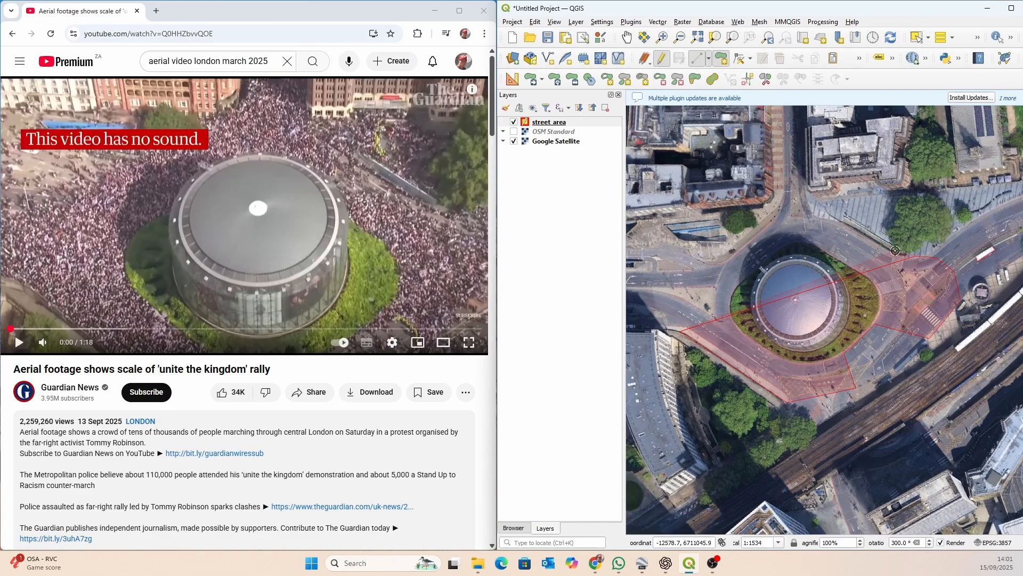
Play the rally footage and extend the crowd polygon around the plaza and along the straight street leading away from the roundabout
left_click(17, 345)
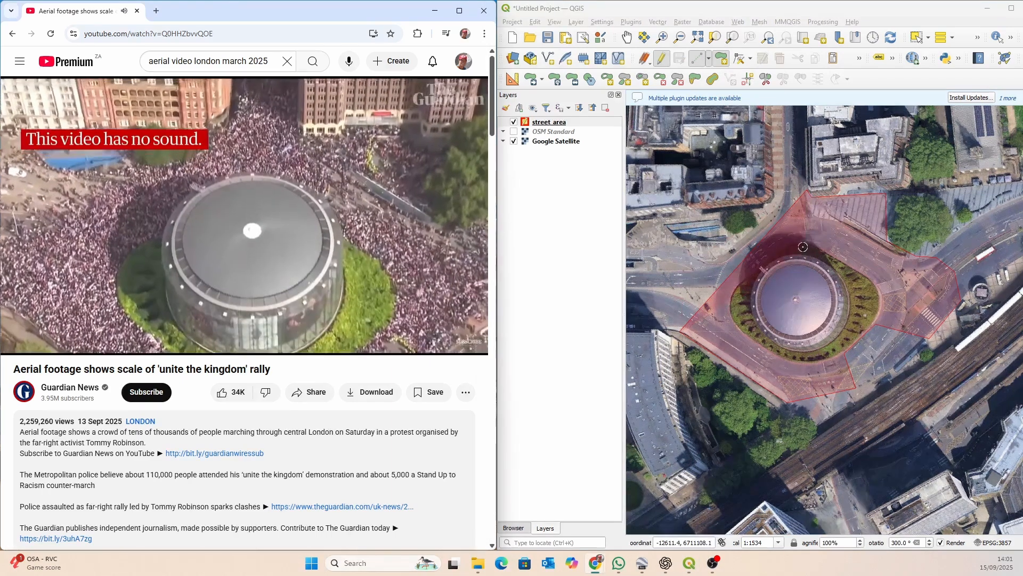
scroll(798, 308, "down", 1)
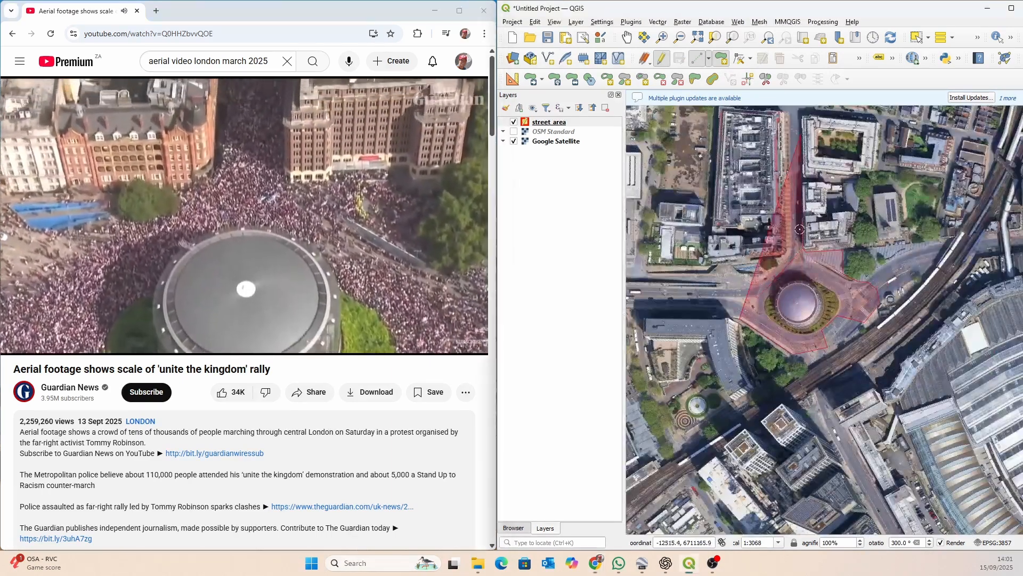
scroll(767, 352, "down", 1)
scroll(783, 256, "up", 2)
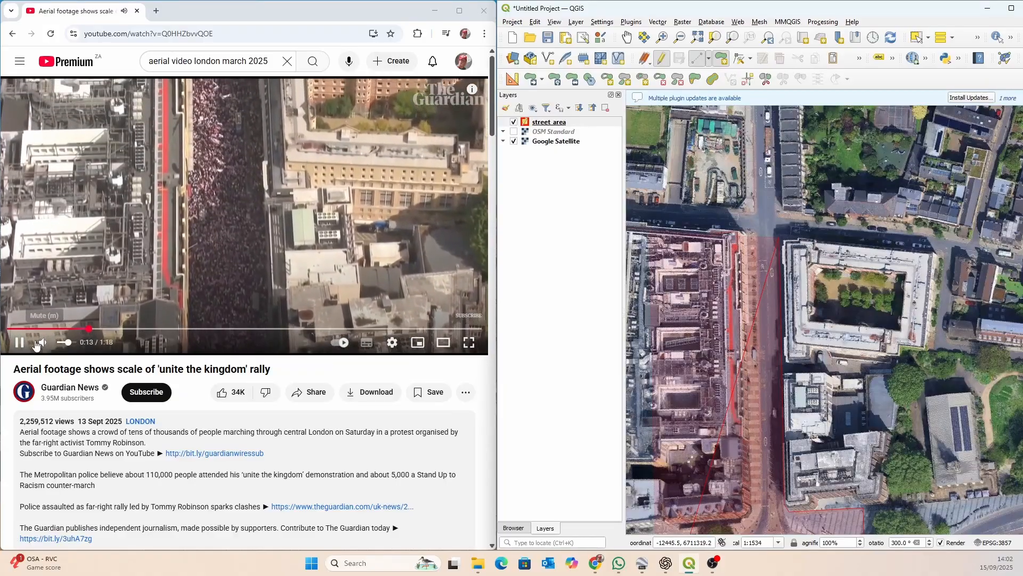
Pause the rally footage, advance it to 0:20 and extend the crowd polygon up the straight street beyond the crossroads
left_click(21, 342)
left_click_drag(89, 333, 133, 330)
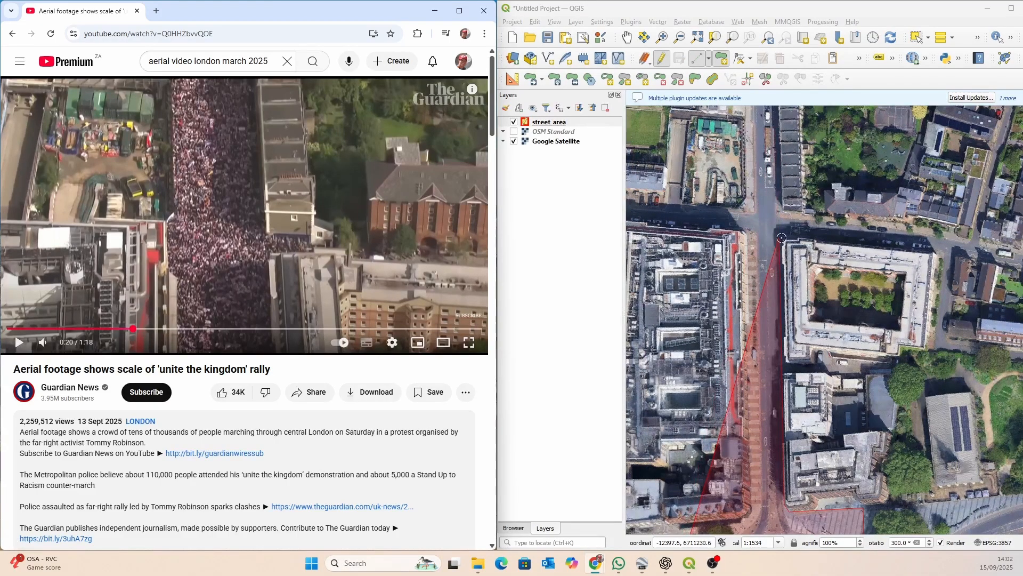
left_click(779, 130)
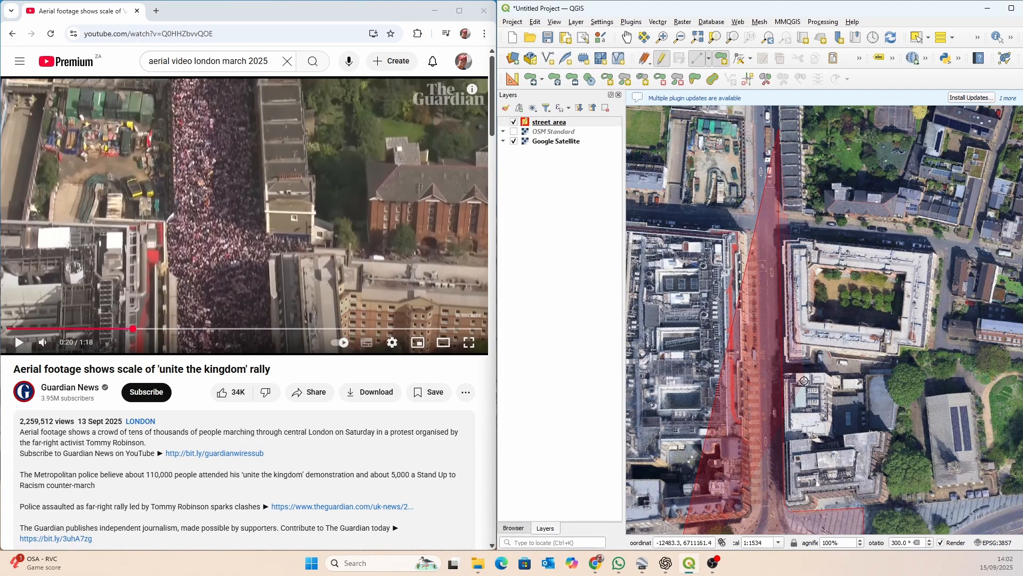
Continue the polygon edge along the building side of the street, past the zebra crossing, to the far corner of the large white-roofed building
scroll(775, 341, "down", 1)
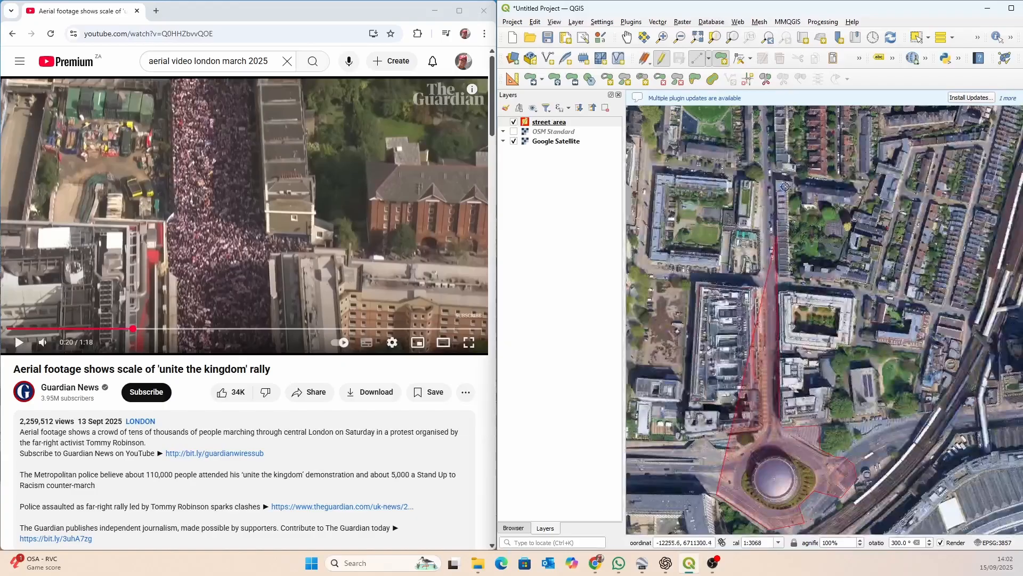
scroll(785, 186, "up", 2)
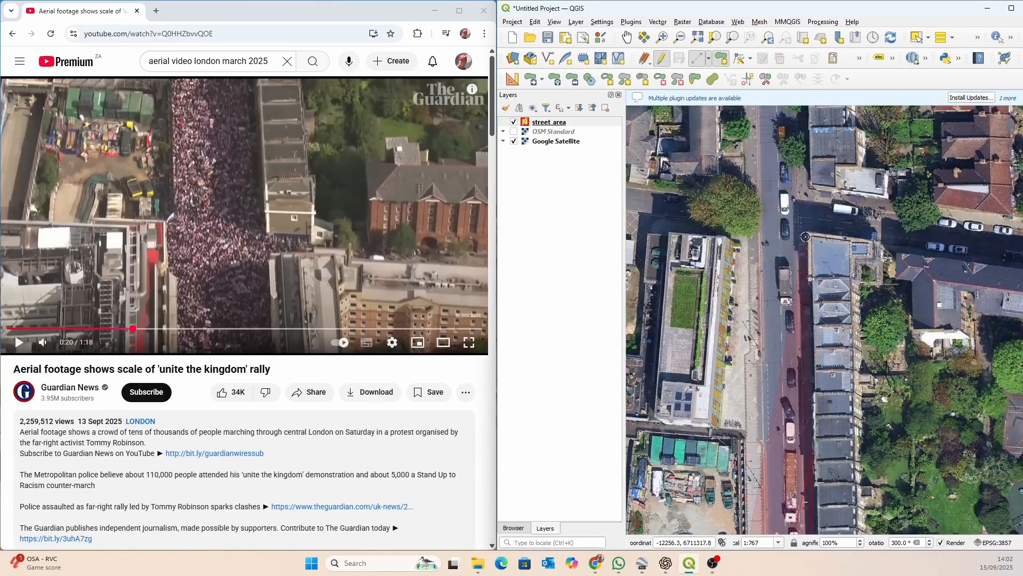
scroll(792, 218, "down", 2)
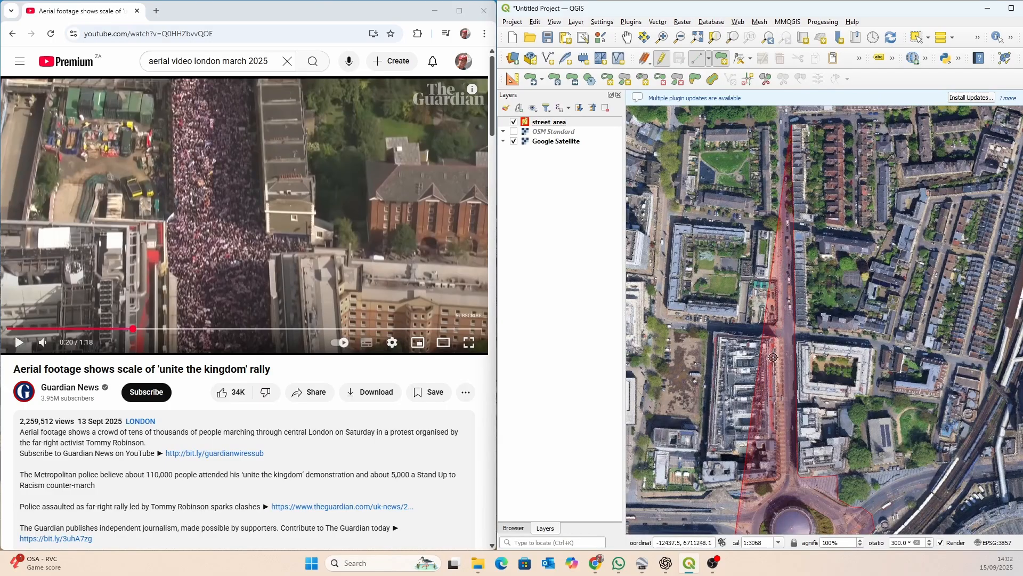
scroll(768, 224, "up", 2)
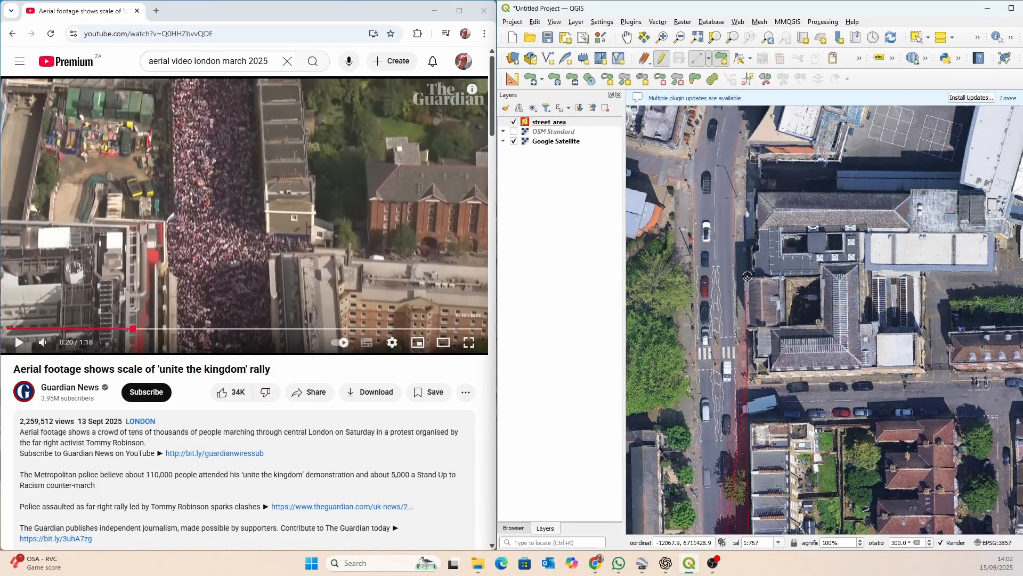
left_click(745, 277)
left_click(756, 164)
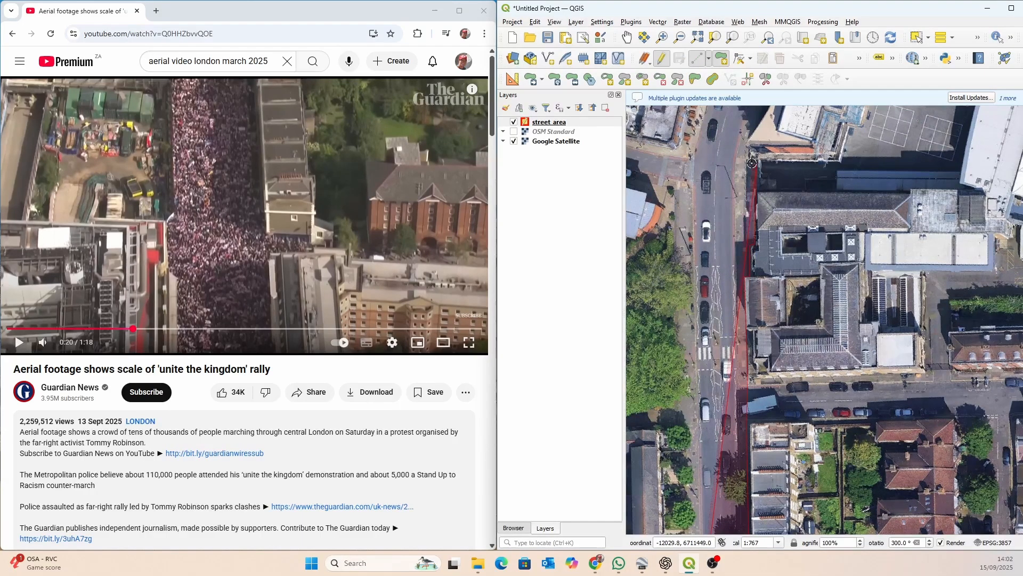
scroll(715, 179, "down", 1)
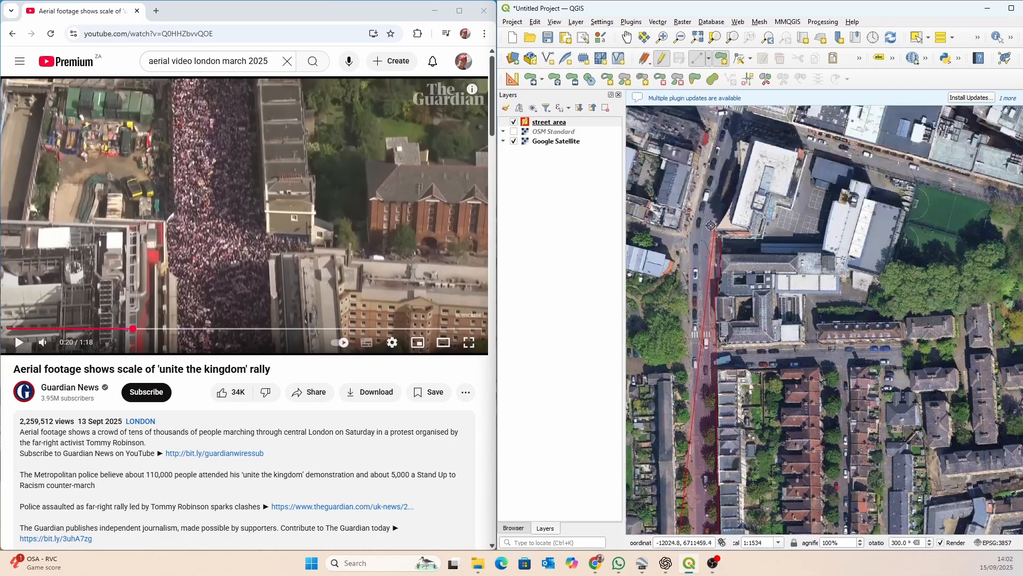
scroll(715, 180, "up", 1)
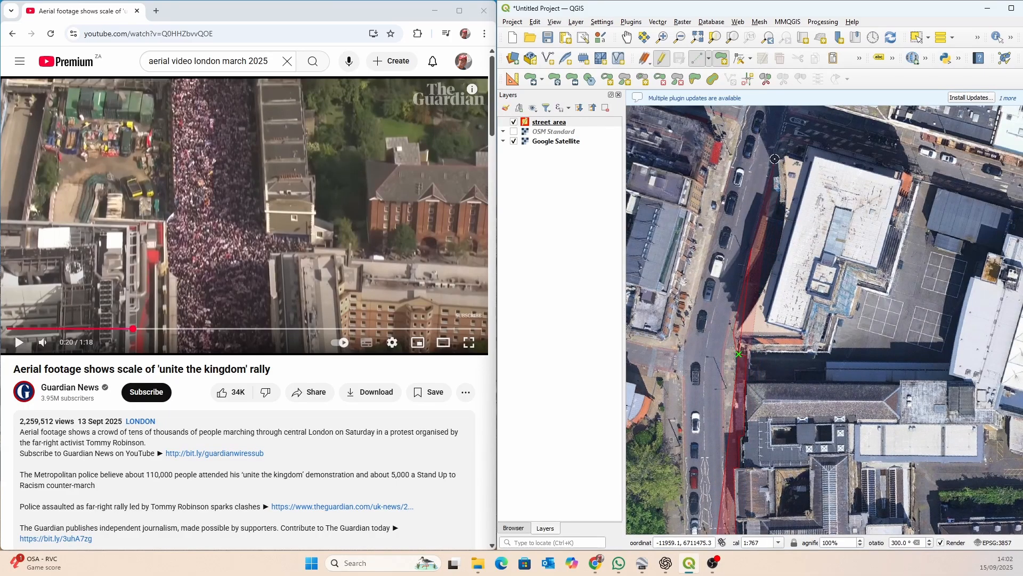
left_click(780, 151)
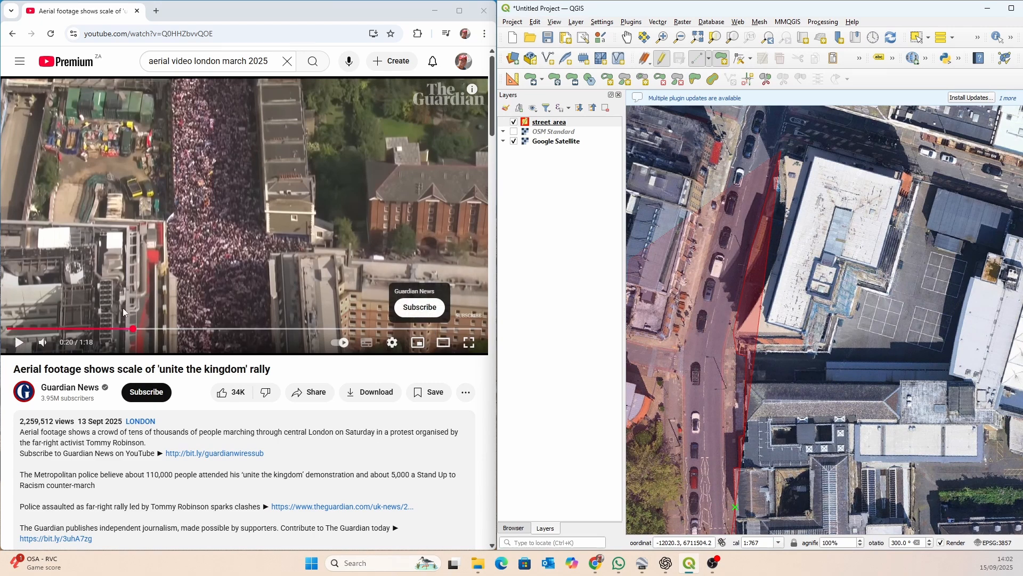
Advance the footage to 0:50 and extend the polygon edge across the junction and past the curved building to the vacant lot
left_click_drag(138, 333, 313, 330)
scroll(744, 350, "down", 1)
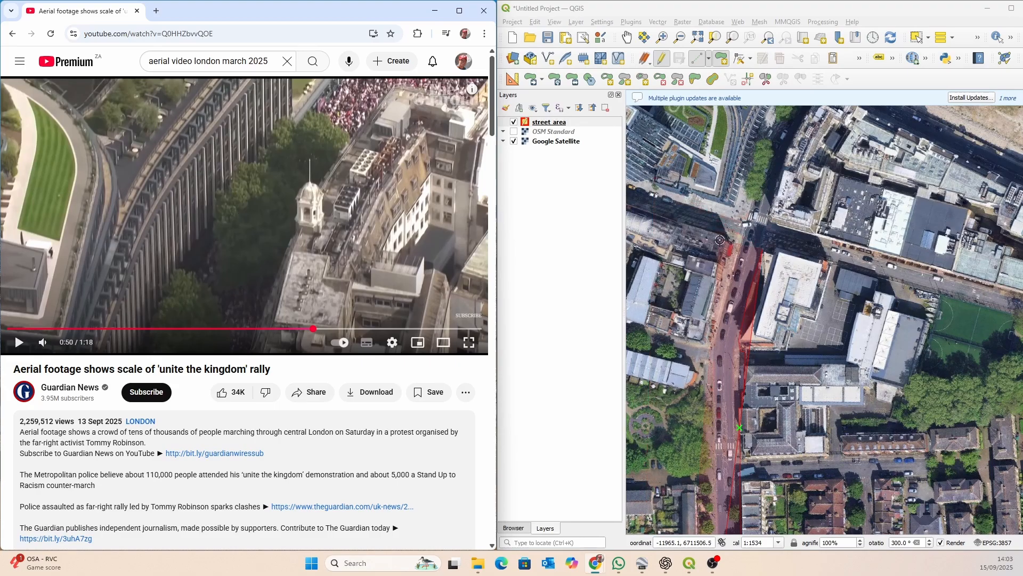
scroll(760, 255, "up", 2)
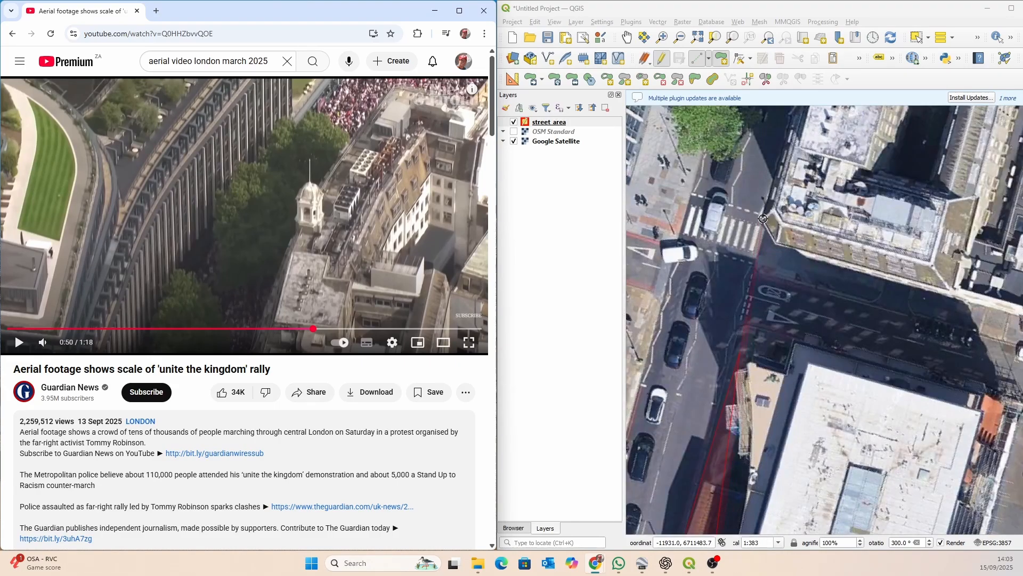
scroll(708, 401, "down", 1)
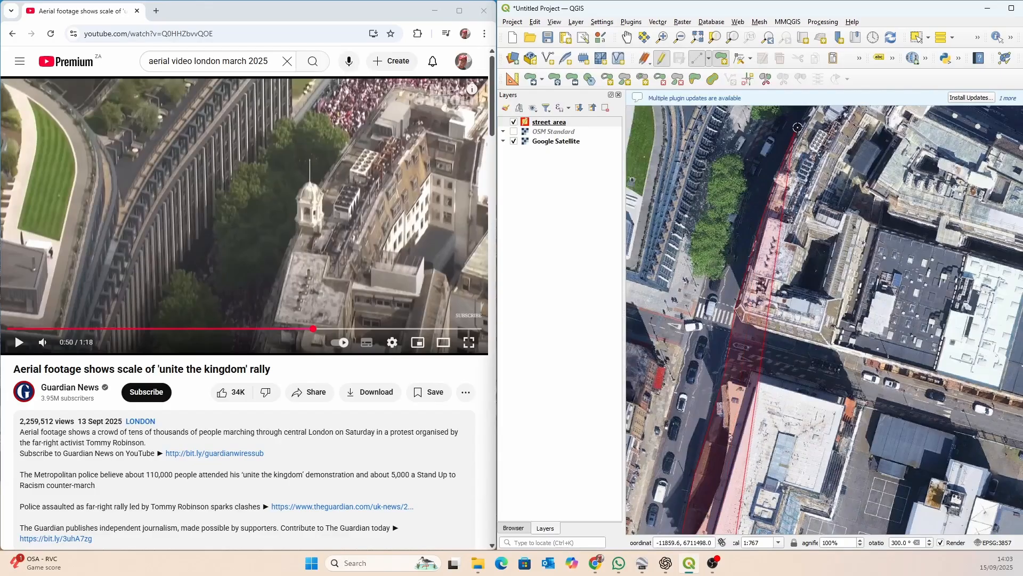
scroll(798, 128, "down", 1)
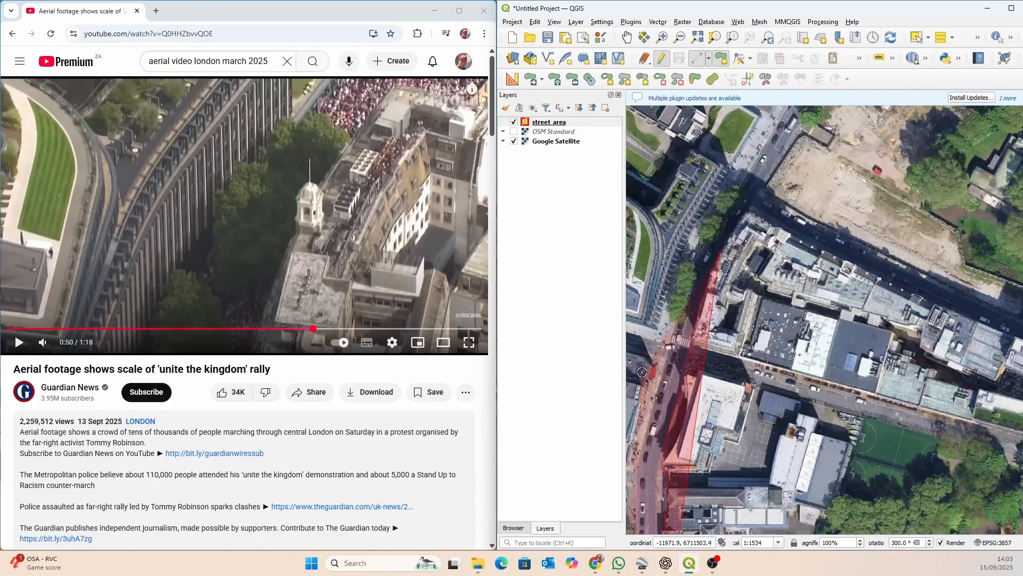
left_click(797, 131)
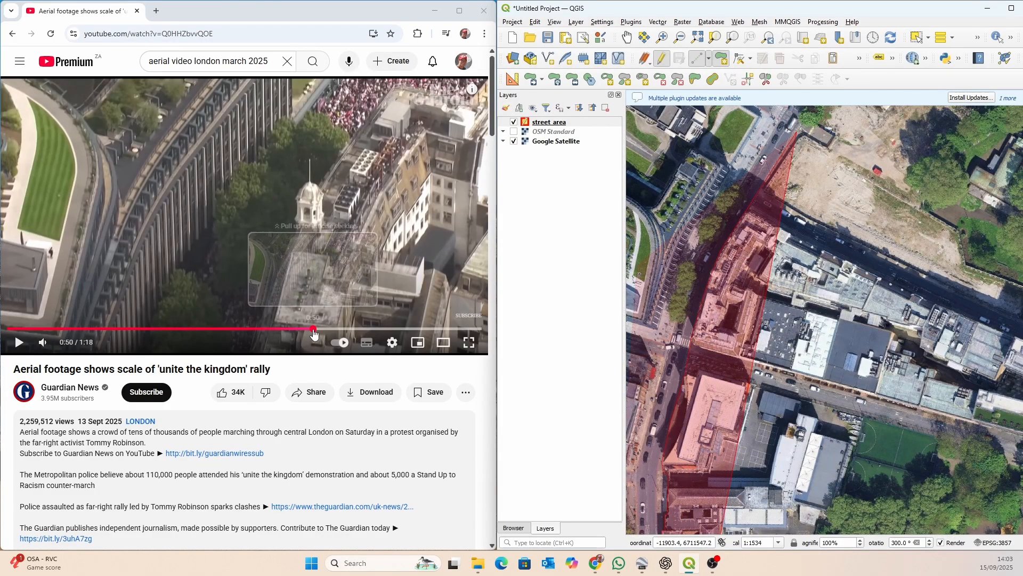
Advance the footage to 0:57 and remove the last misplaced polygon vertices at the vacant lot's street corner
left_click_drag(313, 328, 352, 333)
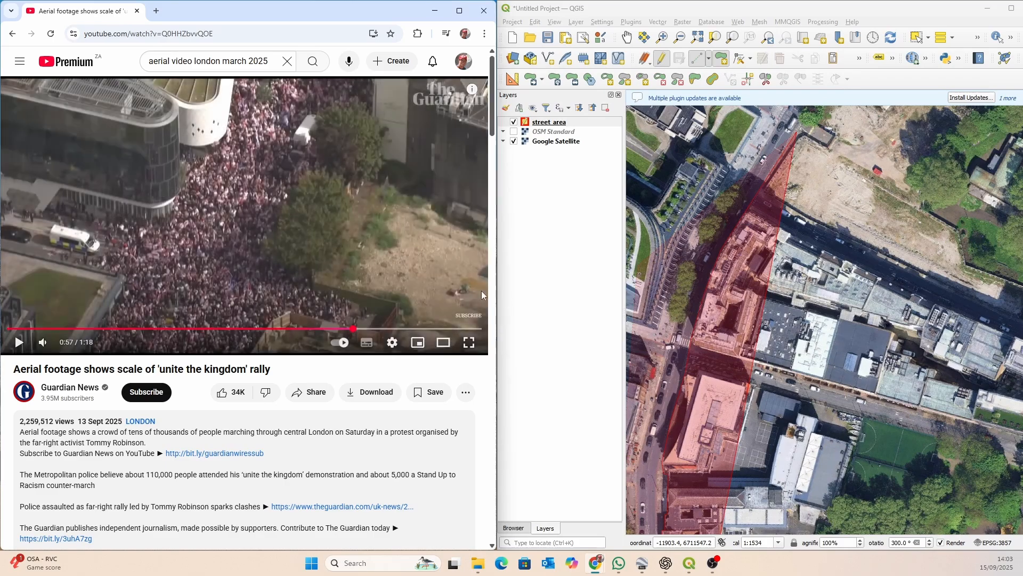
scroll(831, 257, "down", 2)
scroll(808, 280, "up", 2)
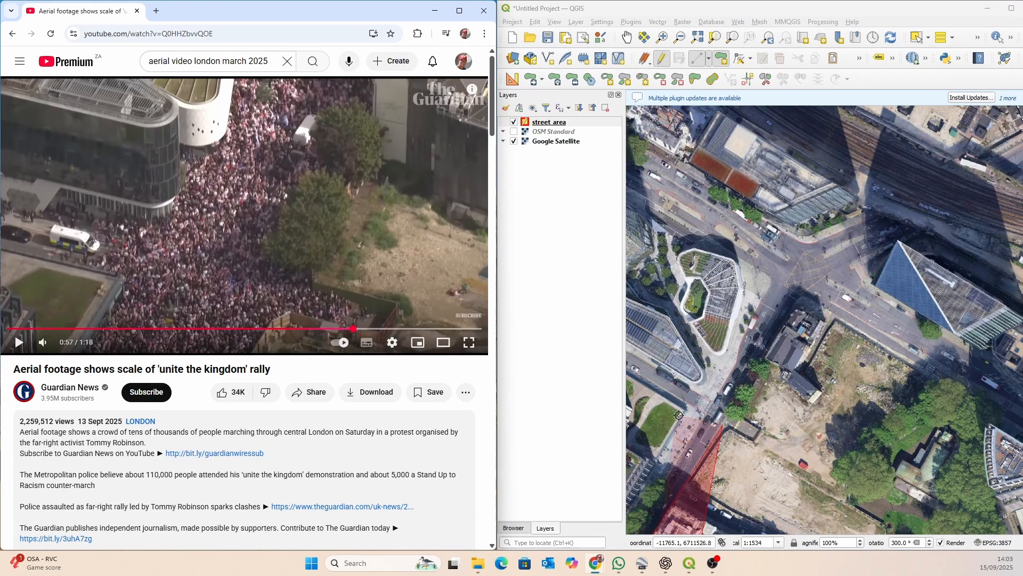
scroll(728, 433, "up", 2)
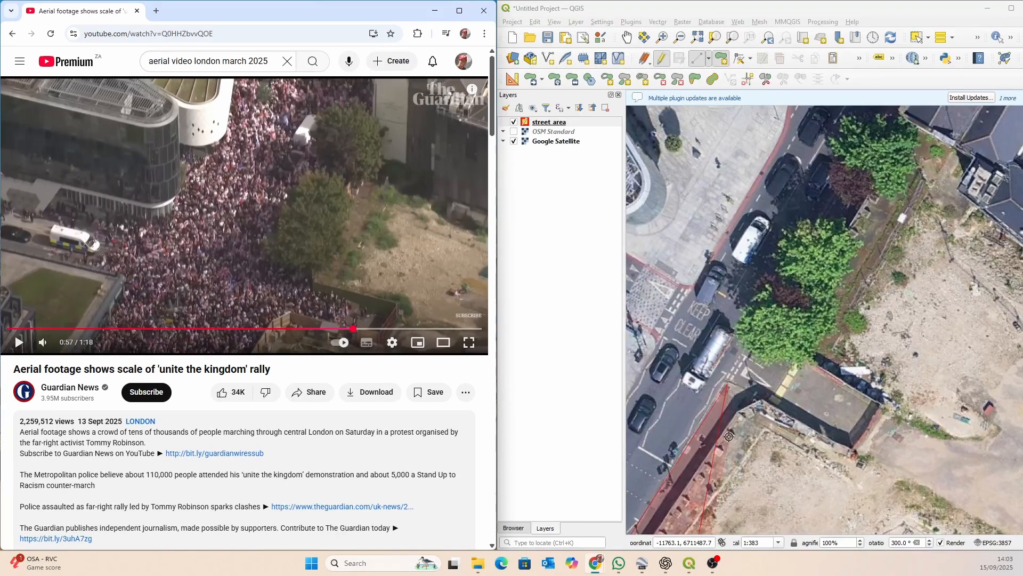
left_click(739, 410)
key("BackSpace")
key("BackSpace")
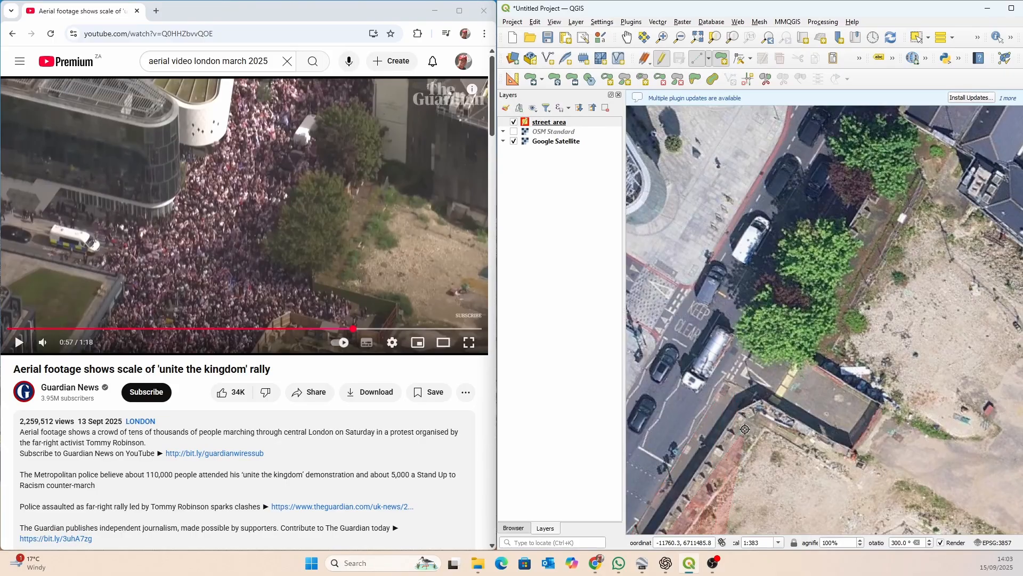
Retrace the polygon edge around the vacant lot's corner and the small walled yard up to the street trees
left_click(736, 411)
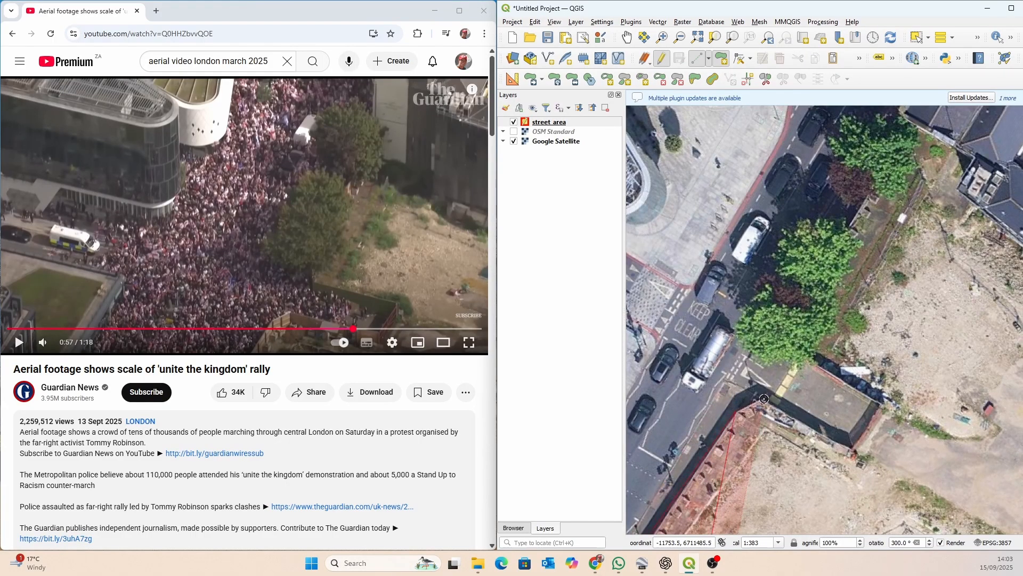
left_click(762, 400)
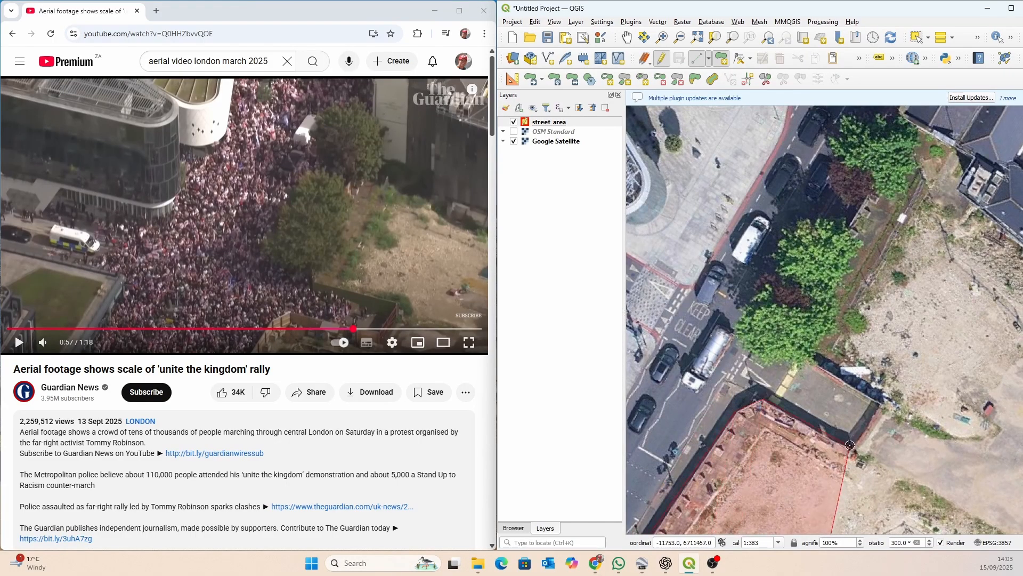
left_click(809, 425)
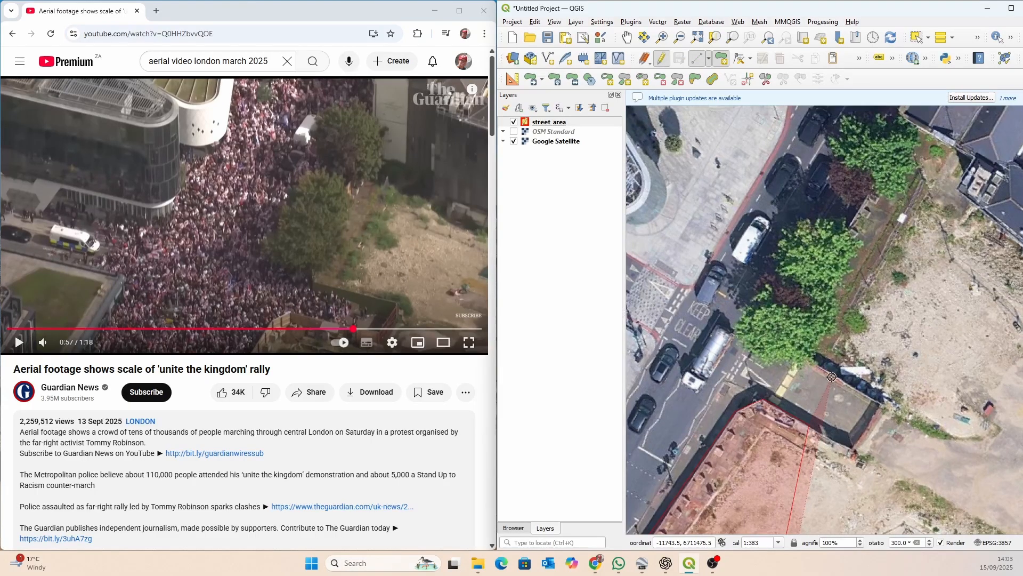
left_click(825, 373)
left_click(784, 348)
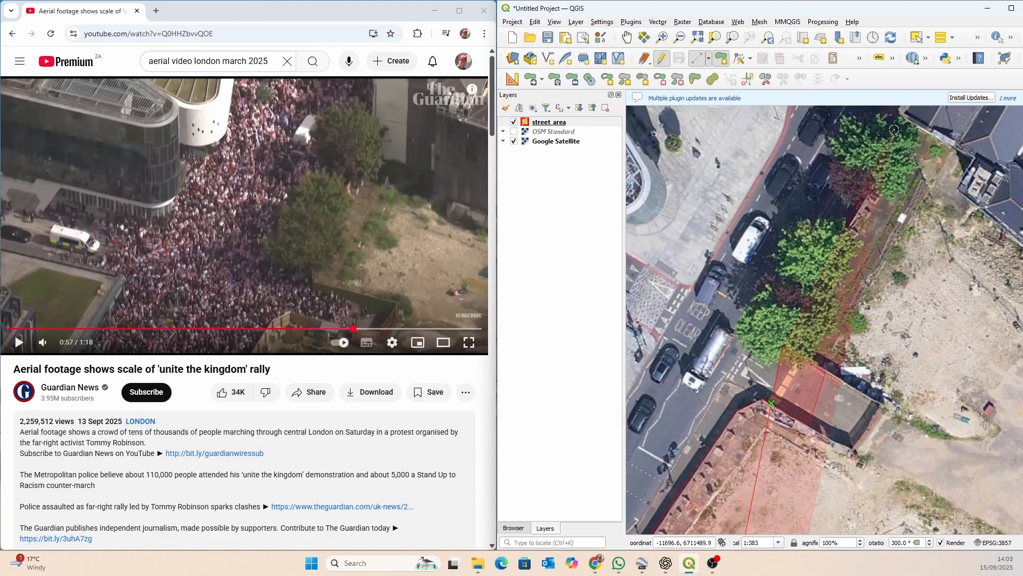
Extend the polygon edge behind the street trees and along the dark-roofed building to its corner at the large junction
scroll(871, 256, "down", 2)
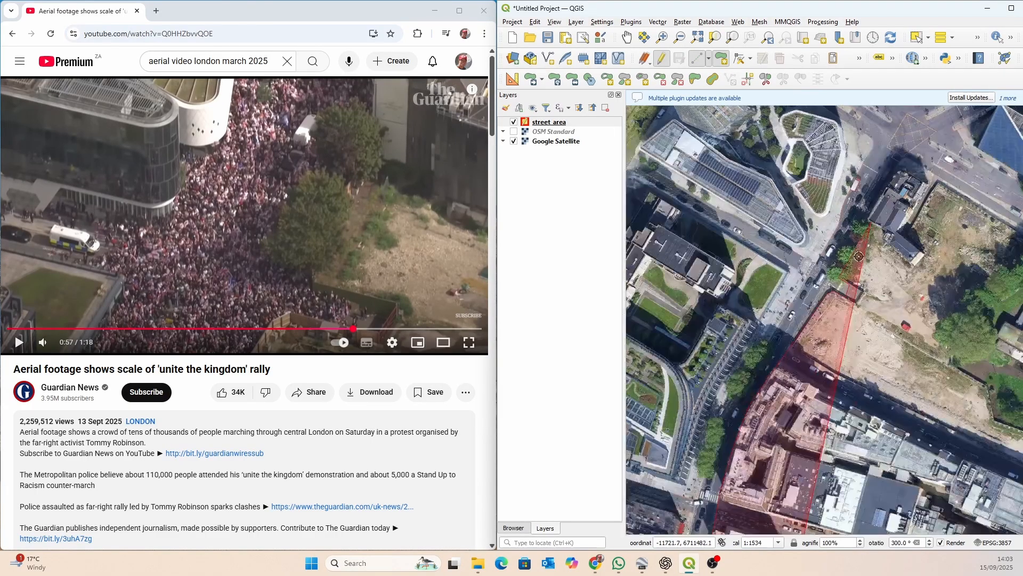
left_click(866, 230)
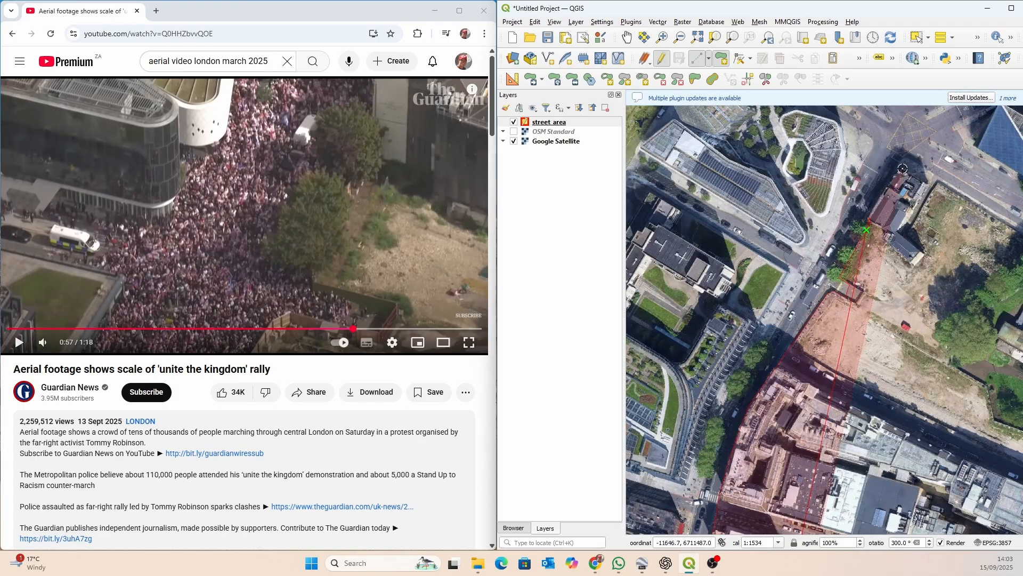
left_click(901, 168)
right_click(900, 168)
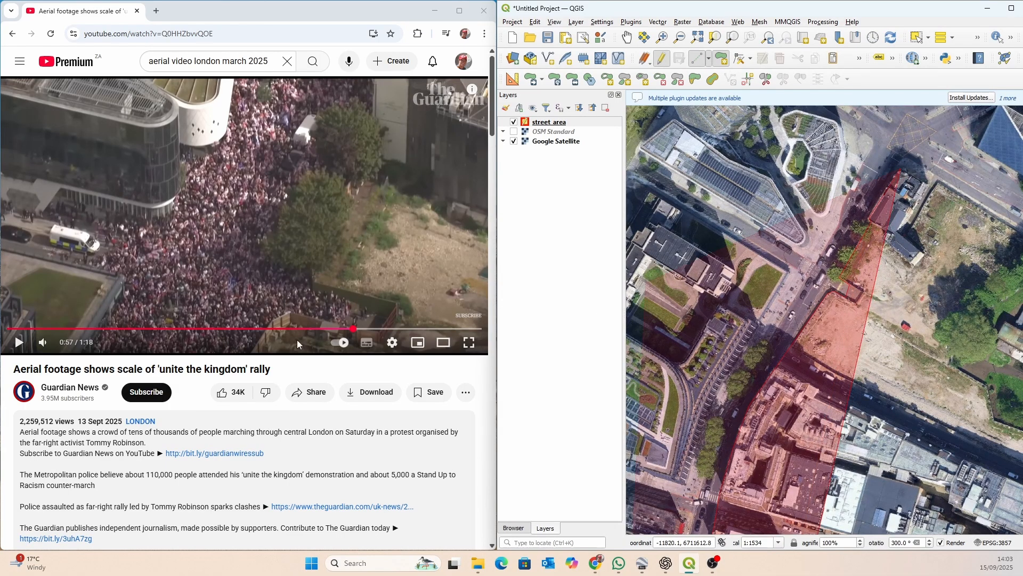
Advance the footage to 1:10 and extend the polygon along the vacant lot's road frontage and across the road to the triangular glass building
left_click_drag(361, 328, 433, 331)
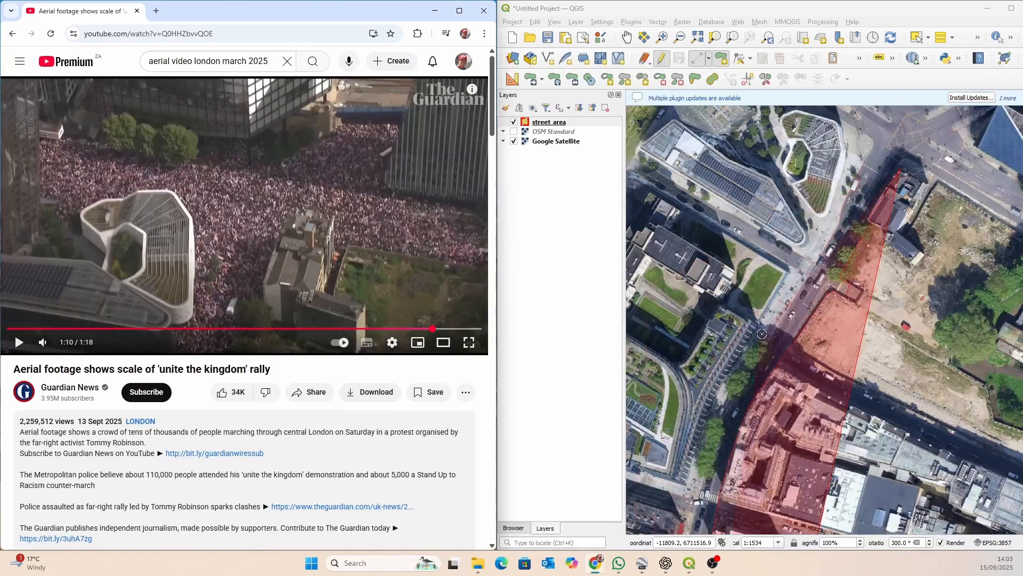
left_click(942, 183)
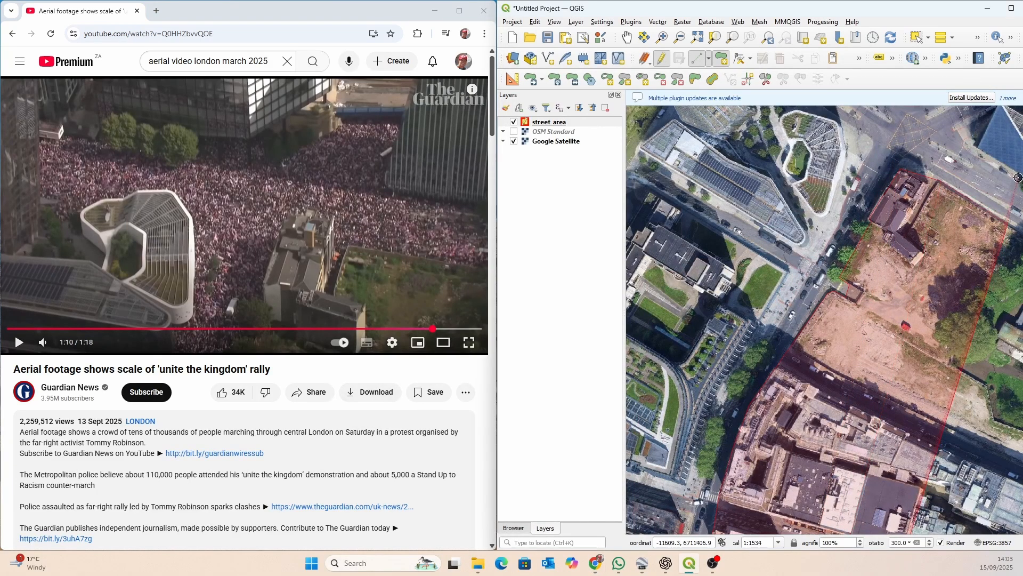
left_click(1017, 172)
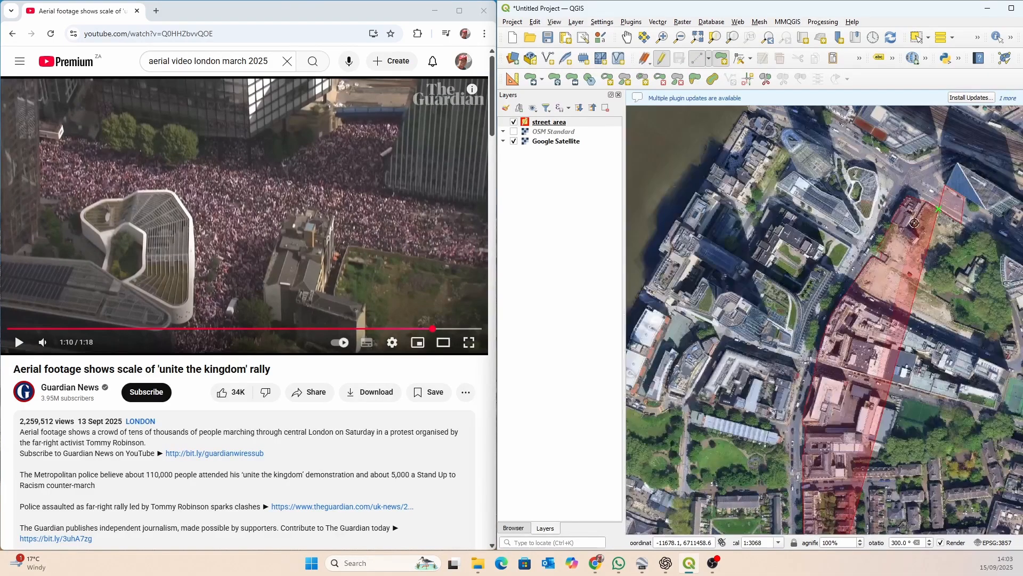
scroll(887, 216, "down", 1)
scroll(957, 167, "up", 2)
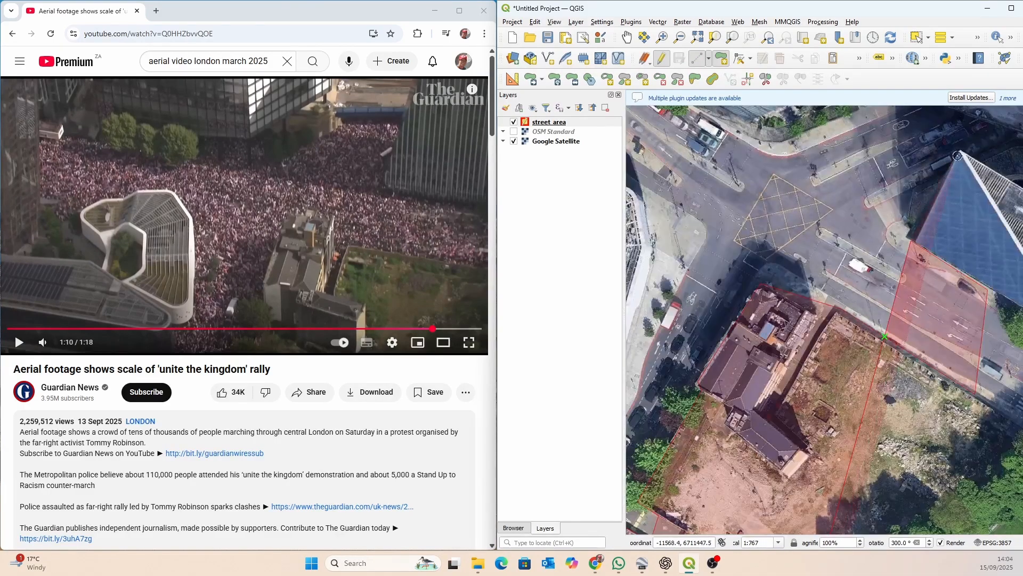
left_click(937, 183)
Extend the polygon into the street behind the triangular glass building and back to the kerb across the yellow box junction
scroll(1006, 151, "down", 2)
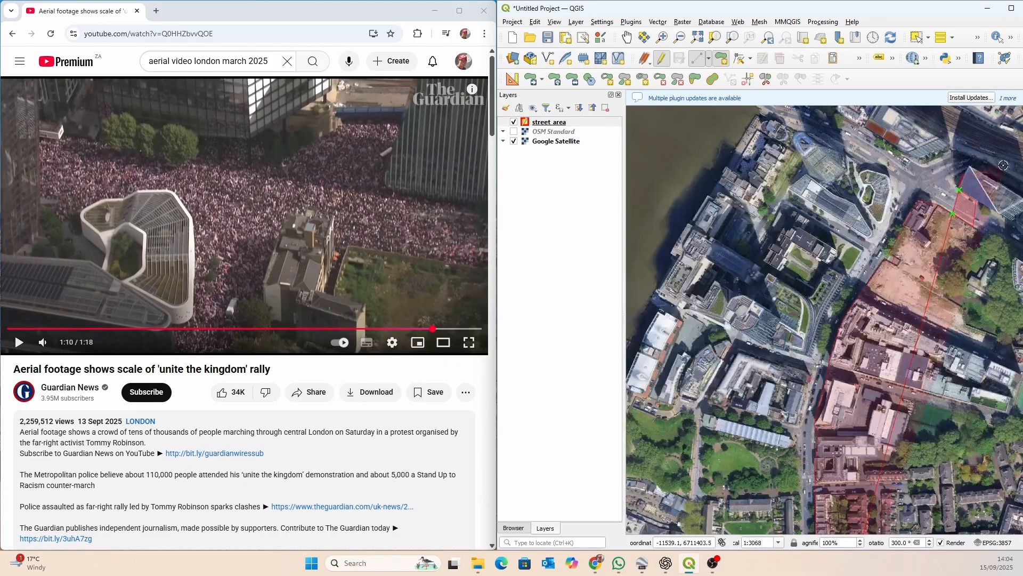
left_click(1004, 169)
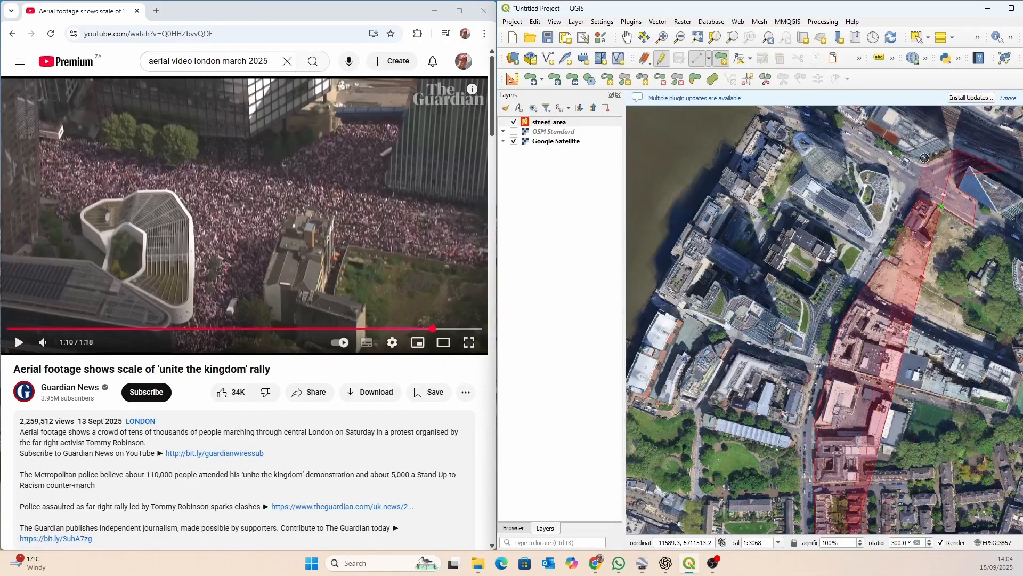
scroll(947, 167, "up", 2)
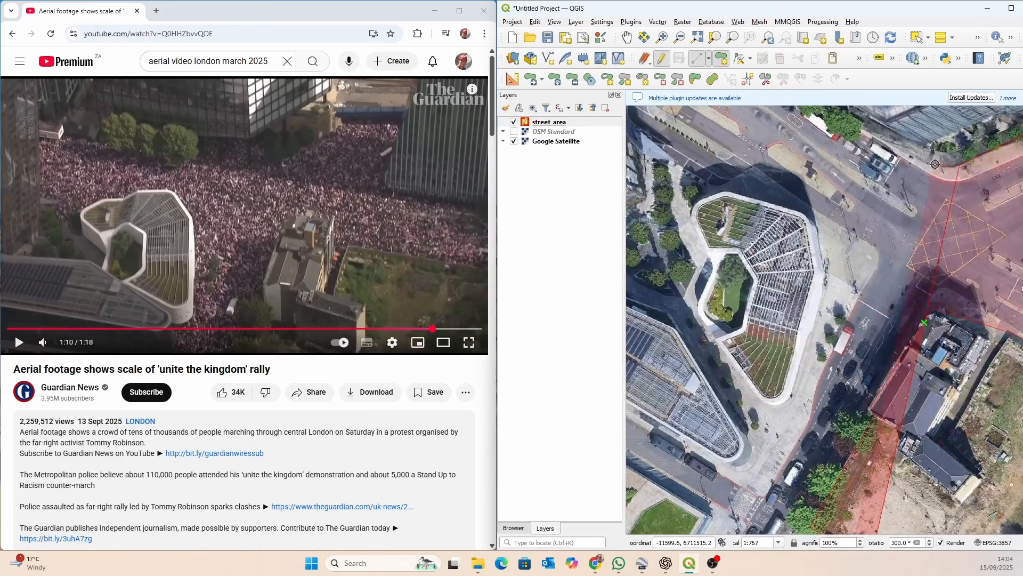
left_click(935, 167)
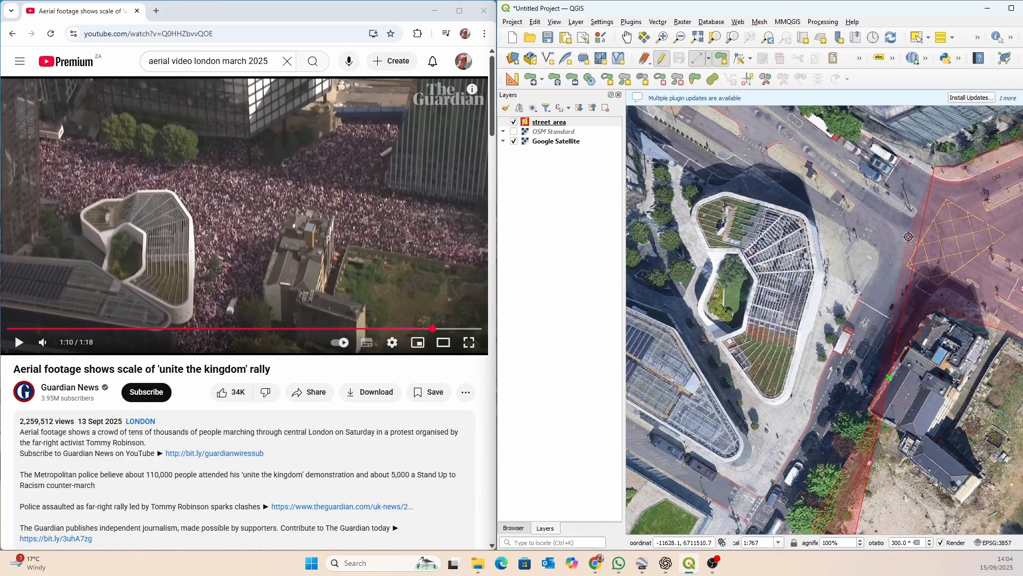
scroll(864, 162, "down", 1)
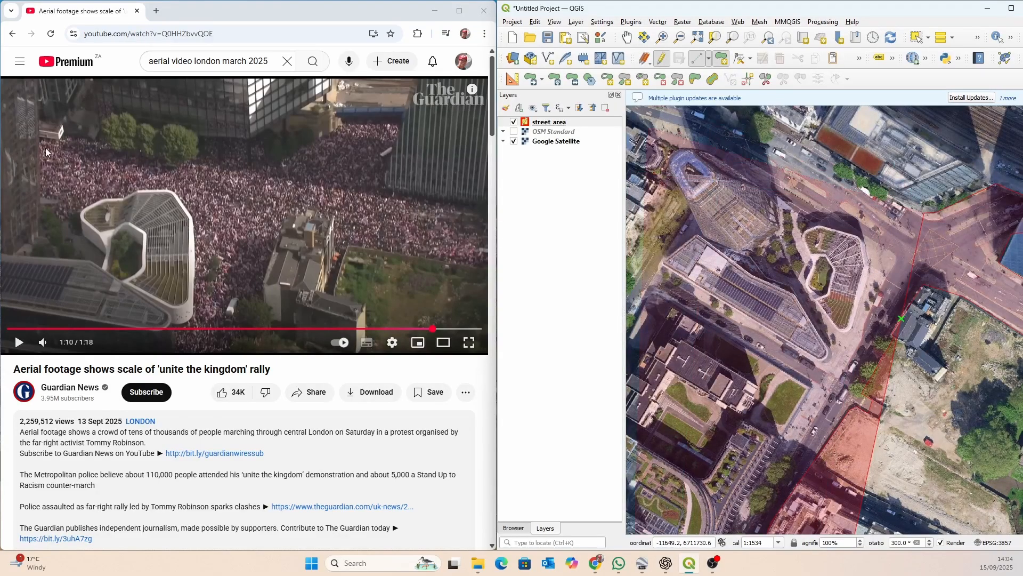
Extend the polygon along the far kerb of the main road onto the bridge approach and across the bridge's roadway
scroll(805, 335, "down", 1)
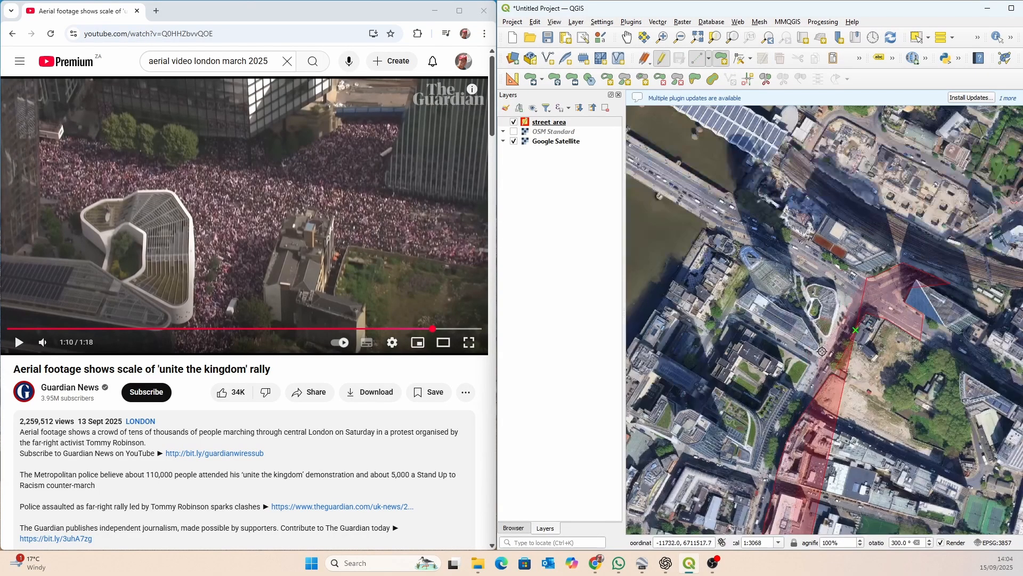
scroll(695, 187, "up", 1)
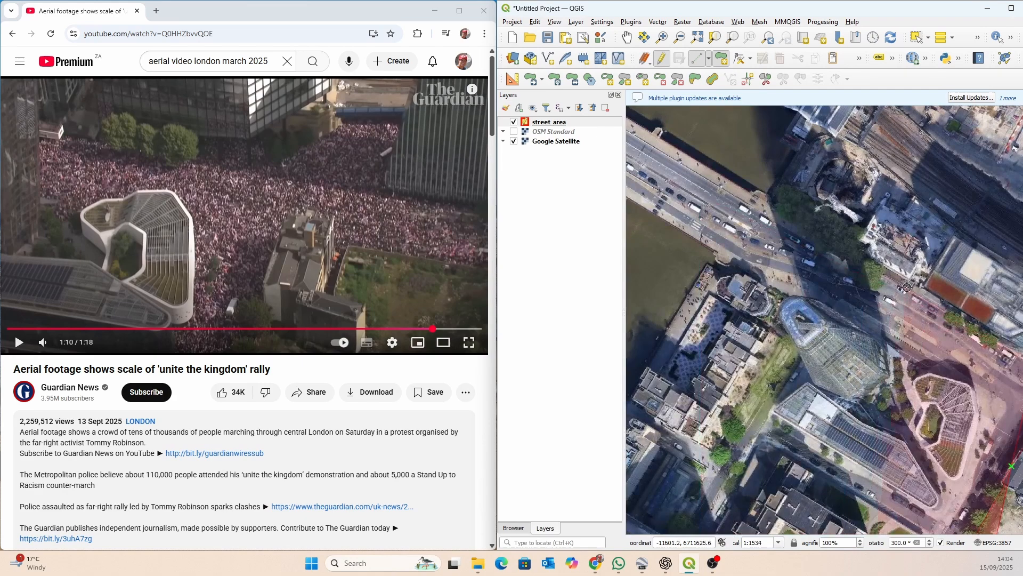
left_click(882, 278)
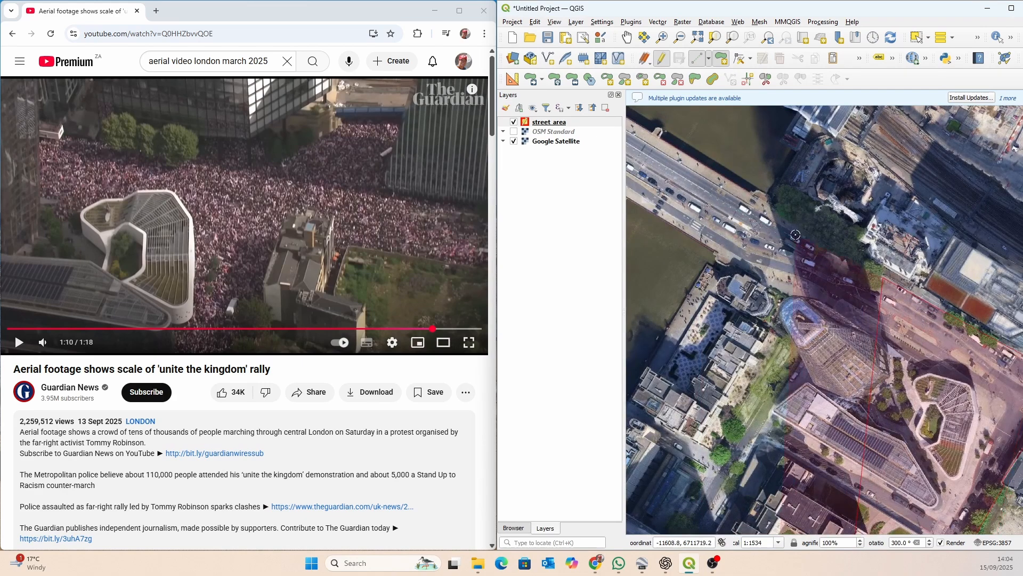
left_click(756, 197)
left_click(714, 253)
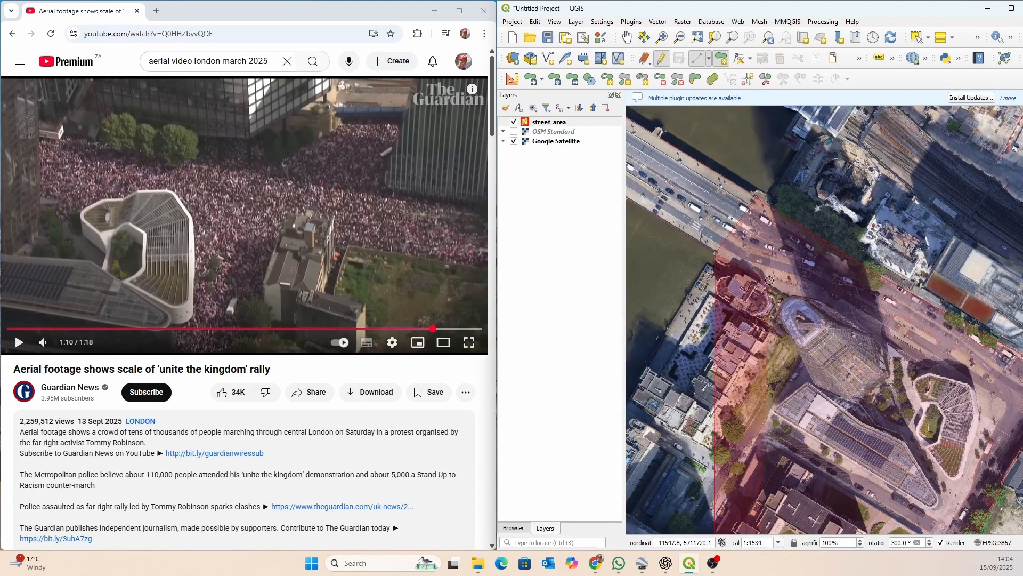
Extend the polygon back from the bridge past the rounded glass tower and around the street-side corner of the green-roofed building
left_click(826, 303)
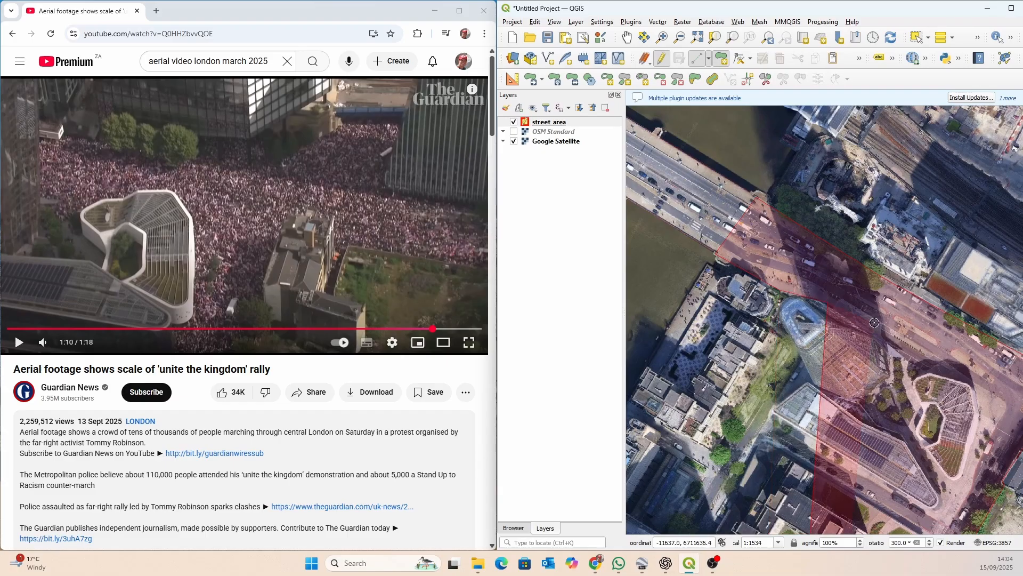
left_click(906, 357)
left_click(935, 373)
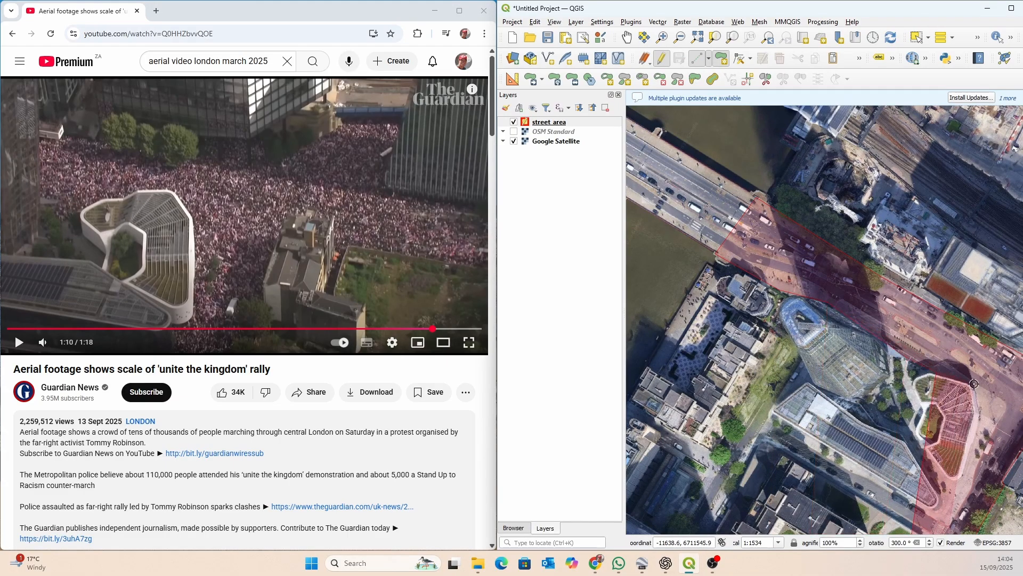
left_click(973, 384)
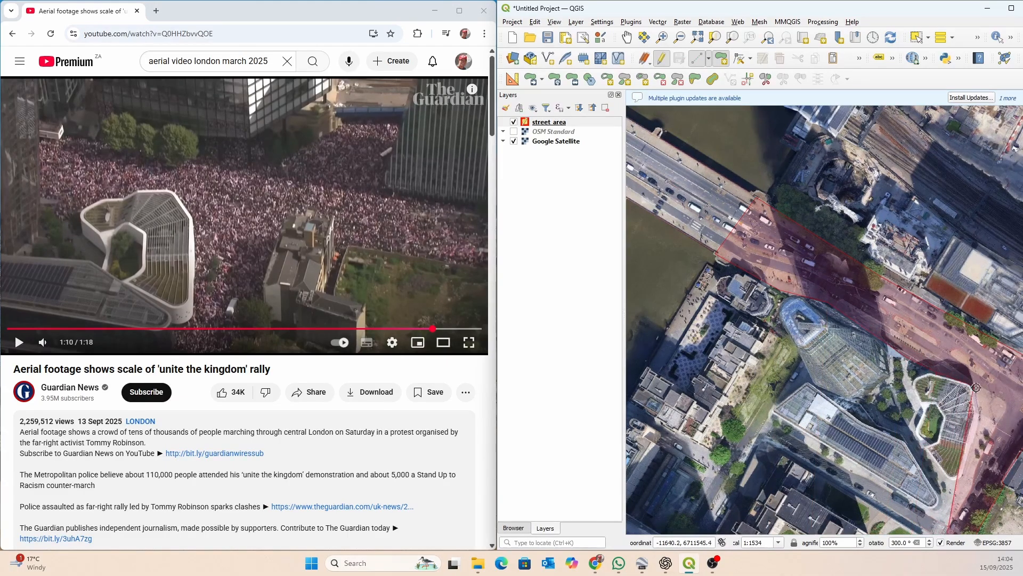
left_click(978, 414)
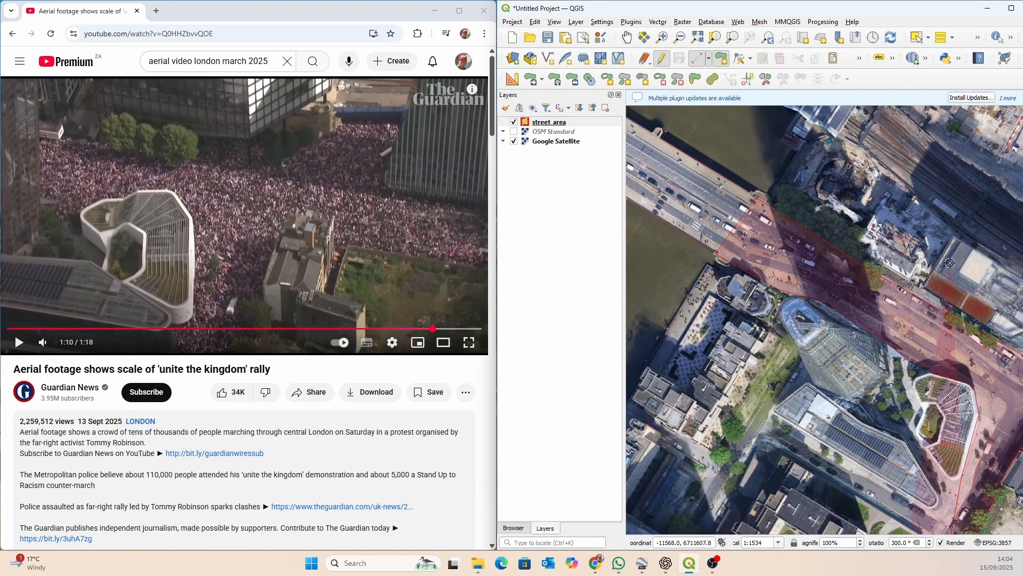
Rewind the footage to 0:56 and extend the polygon around the green-roofed building's tip, past the solar-roofed building to the lawn's corner
scroll(955, 400, "up", 1)
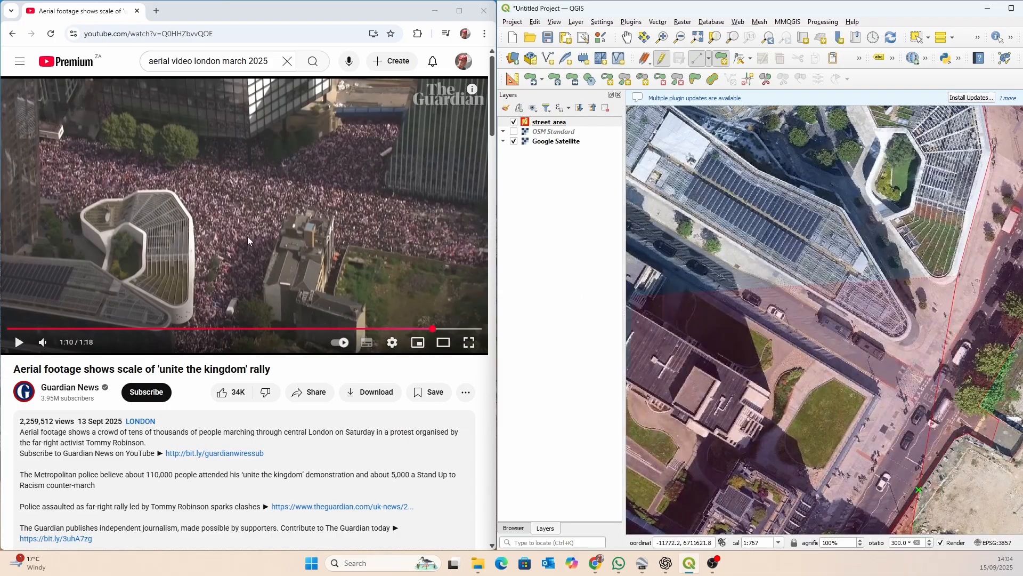
left_click_drag(429, 330, 349, 331)
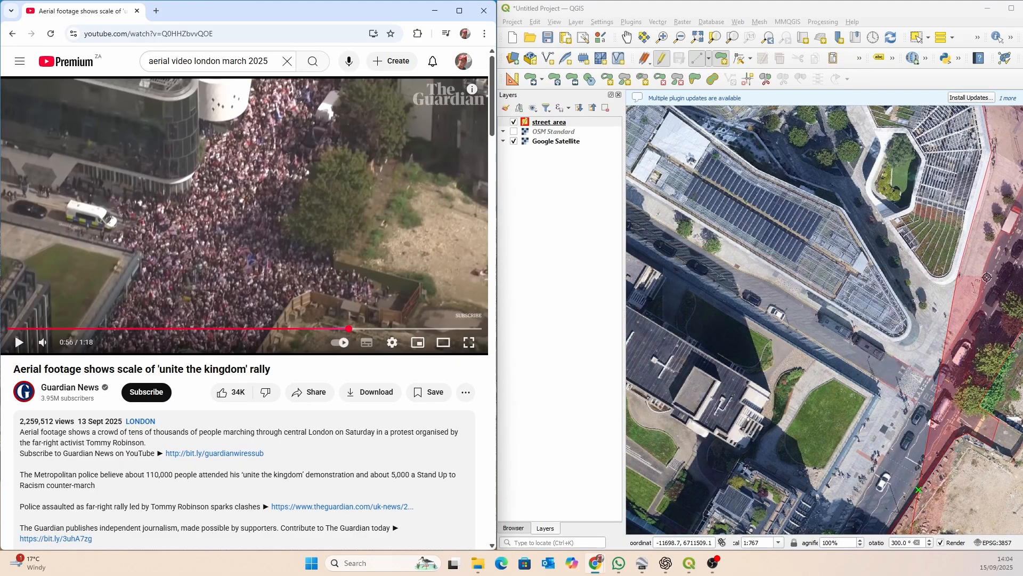
left_click(948, 285)
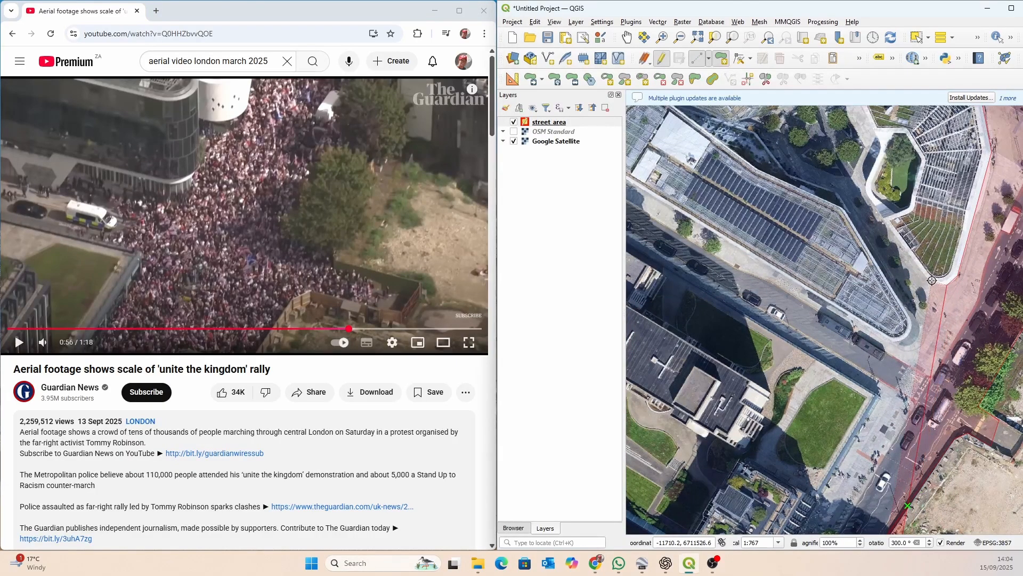
left_click(932, 281)
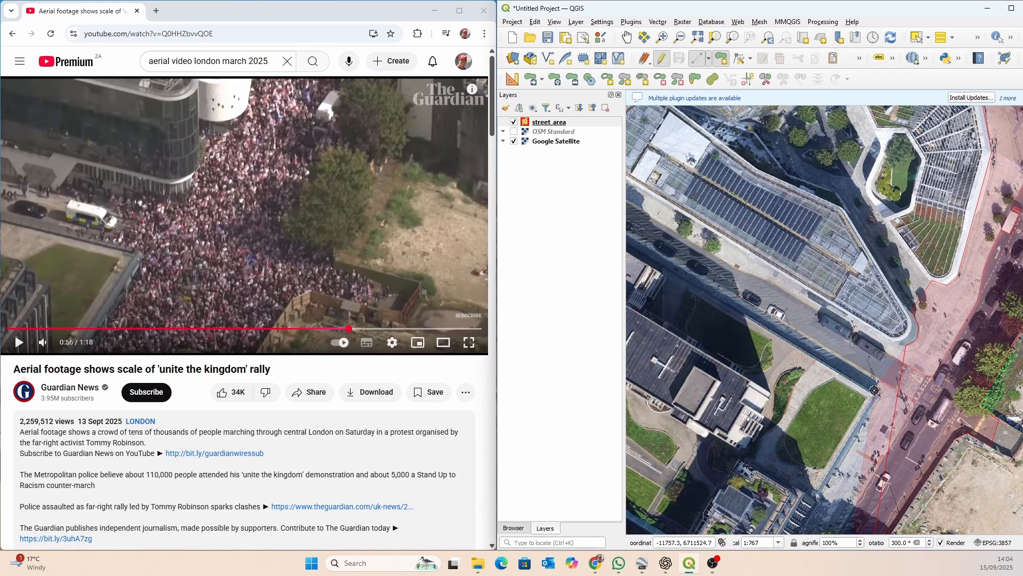
left_click(879, 383)
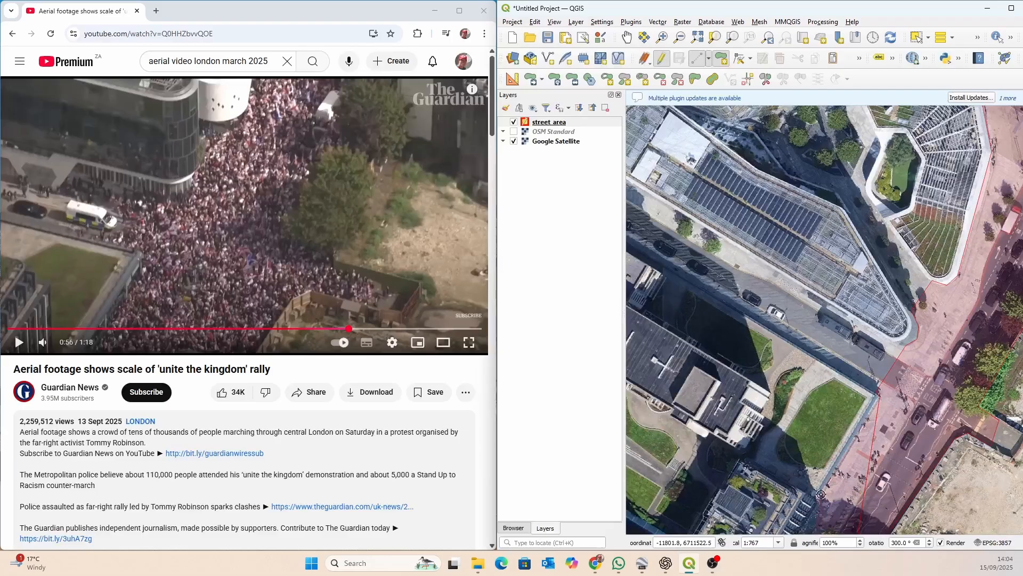
Rewind the footage to 0:37 and extend the polygon along the ribbed building's frontage behind the street trees
scroll(850, 240, "down", 1)
scroll(824, 407, "up", 1)
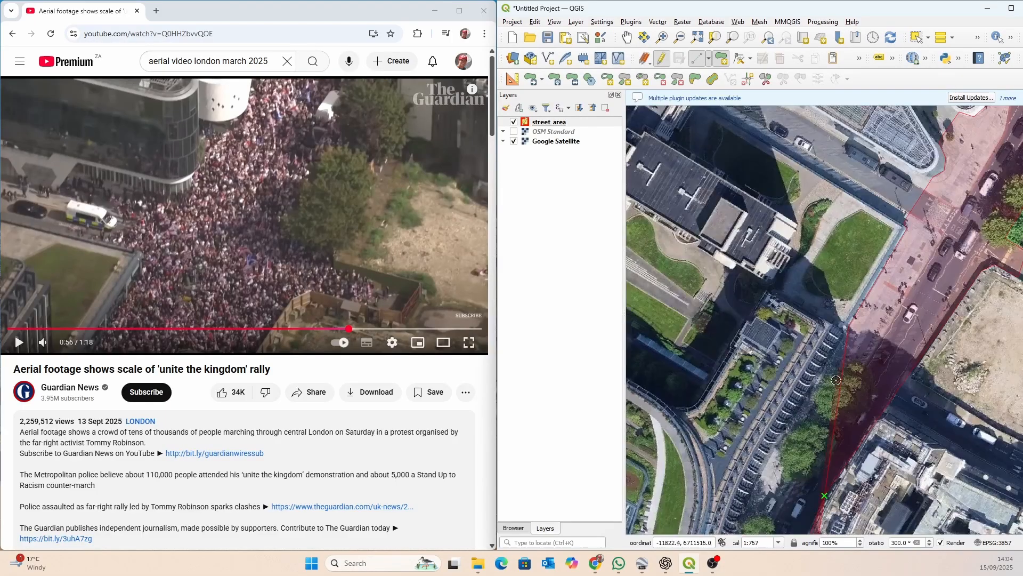
left_click_drag(350, 329, 233, 329)
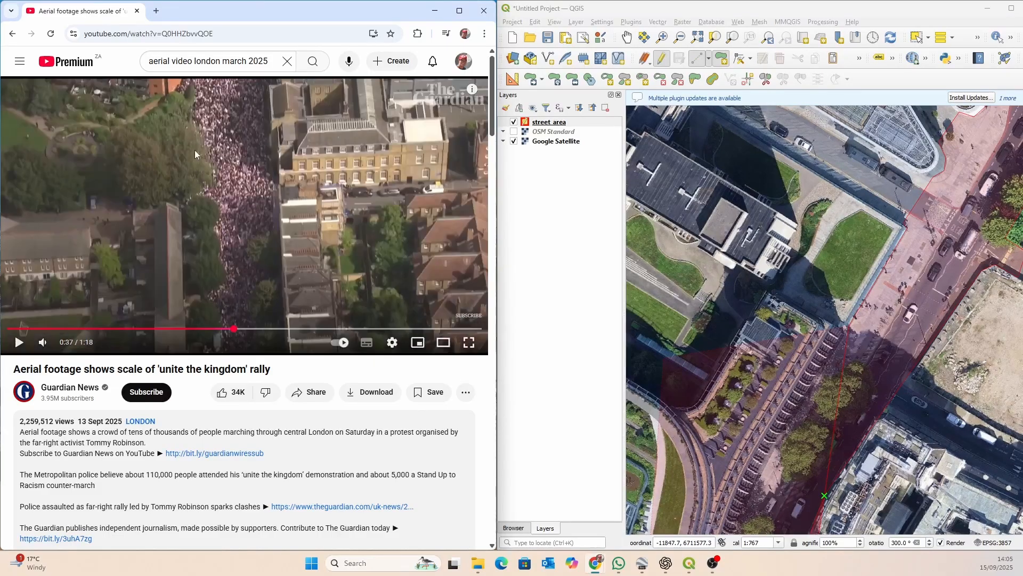
left_click(842, 362)
scroll(828, 382, "up", 2)
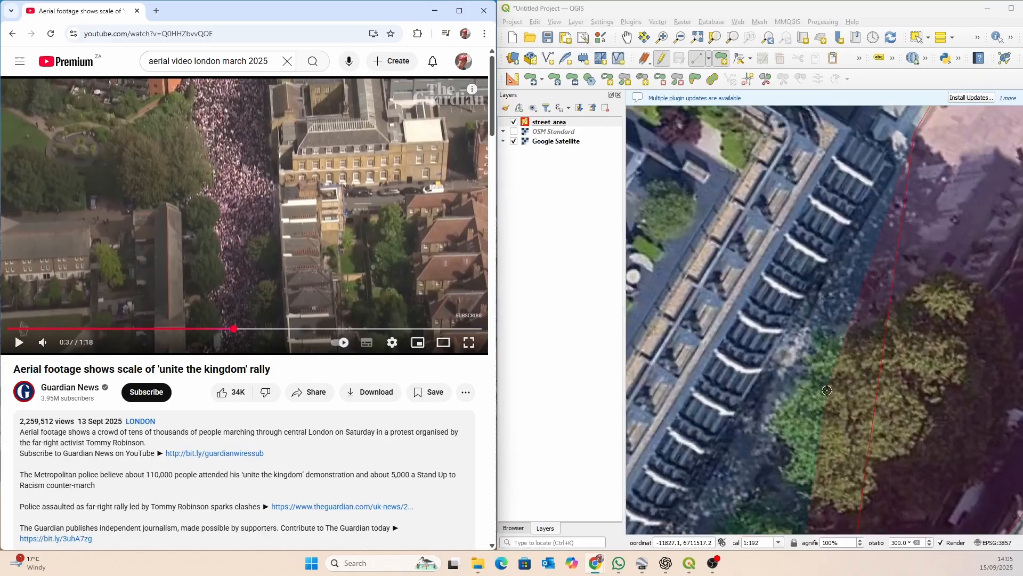
left_click(809, 321)
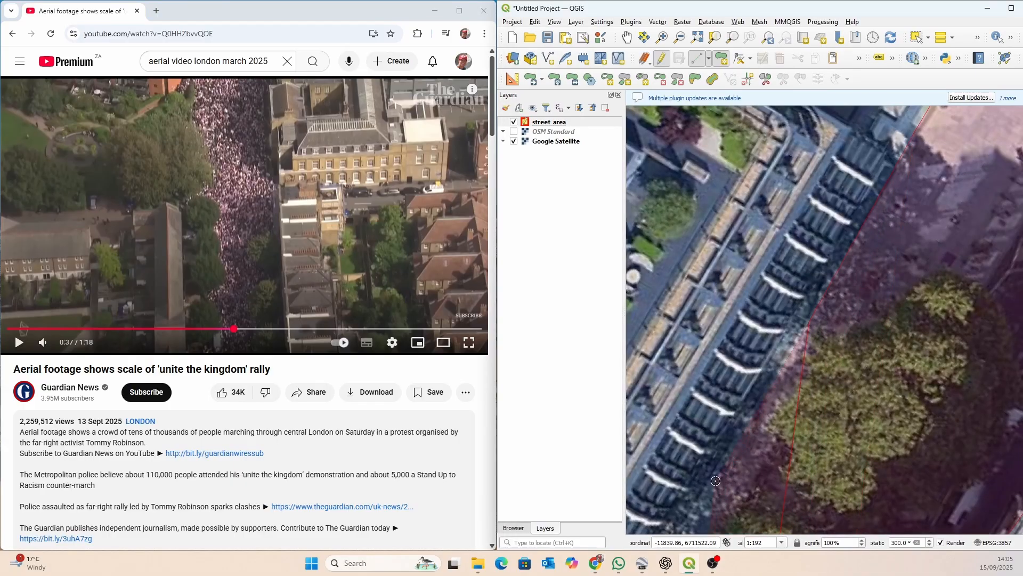
scroll(711, 481, "down", 1)
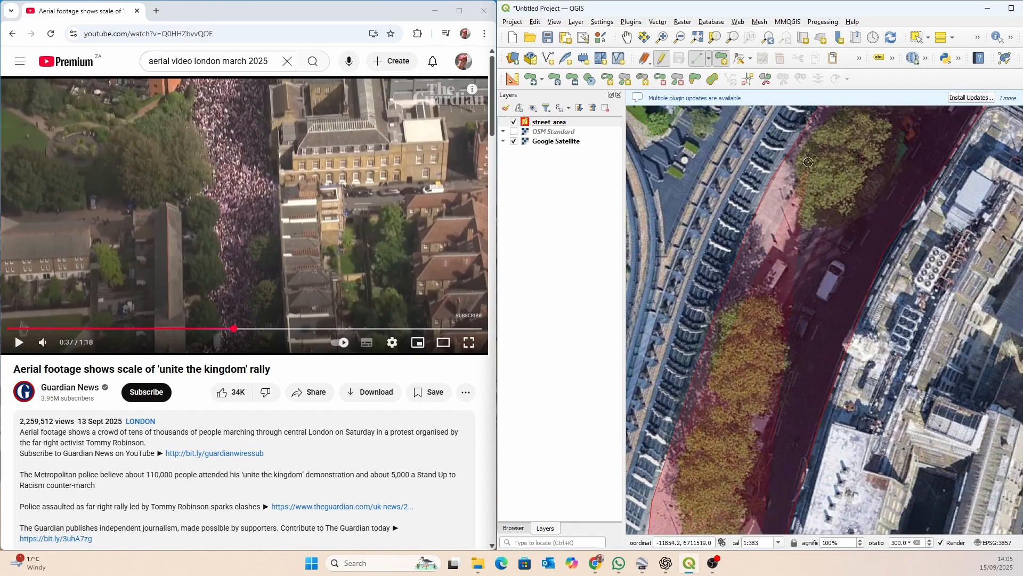
Extend the polygon past the zebra crossing, around the dark-roofed building's corner and along the frontages to the side-street corner
scroll(809, 186, "down", 2)
scroll(773, 377, "up", 3)
scroll(731, 340, "down", 2)
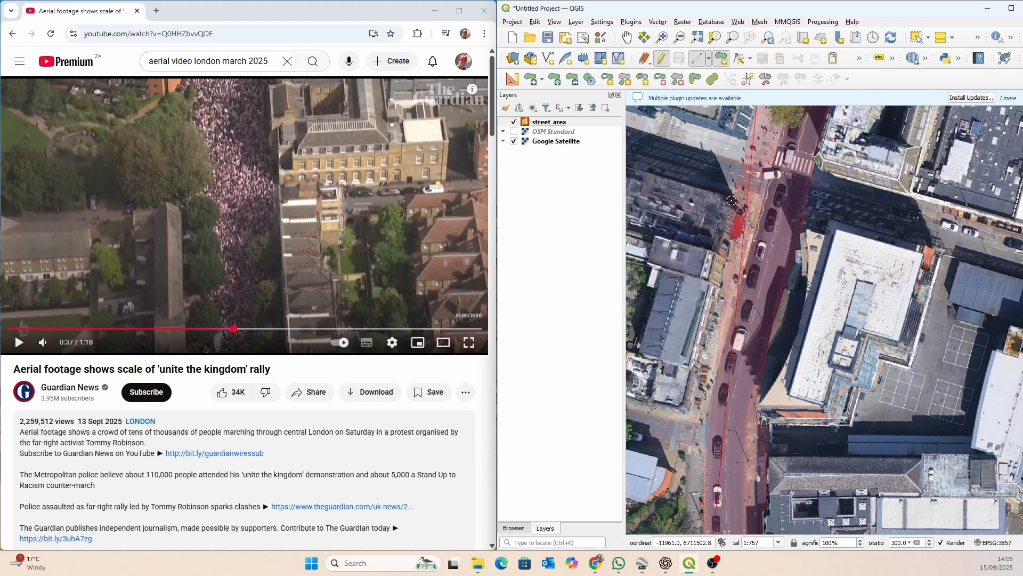
left_click(732, 200)
left_click(744, 214)
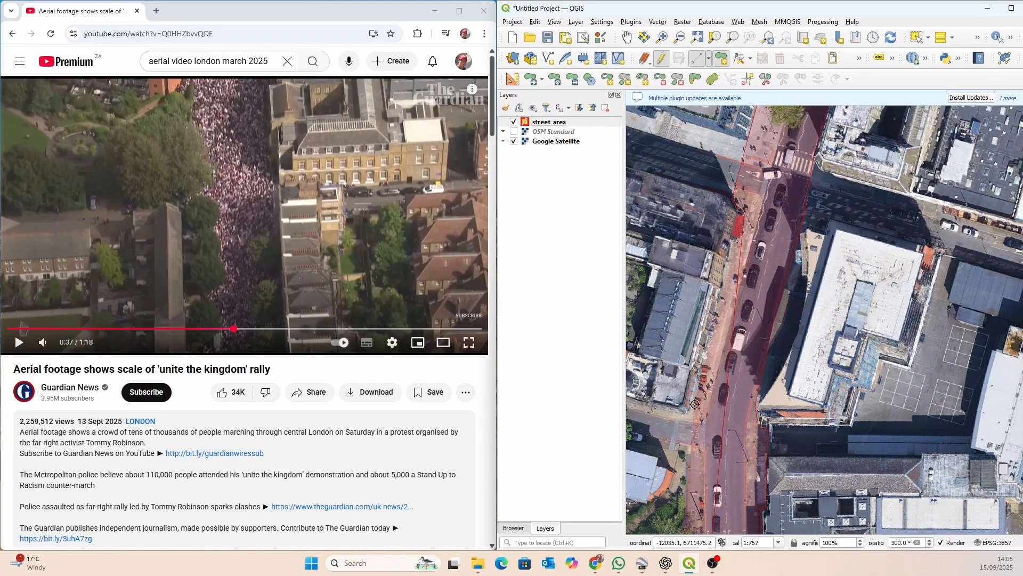
left_click(688, 420)
Extend the polygon past the side street and the wooded park, stepping it in at the start of the terrace's front gardens
scroll(791, 224, "down", 2)
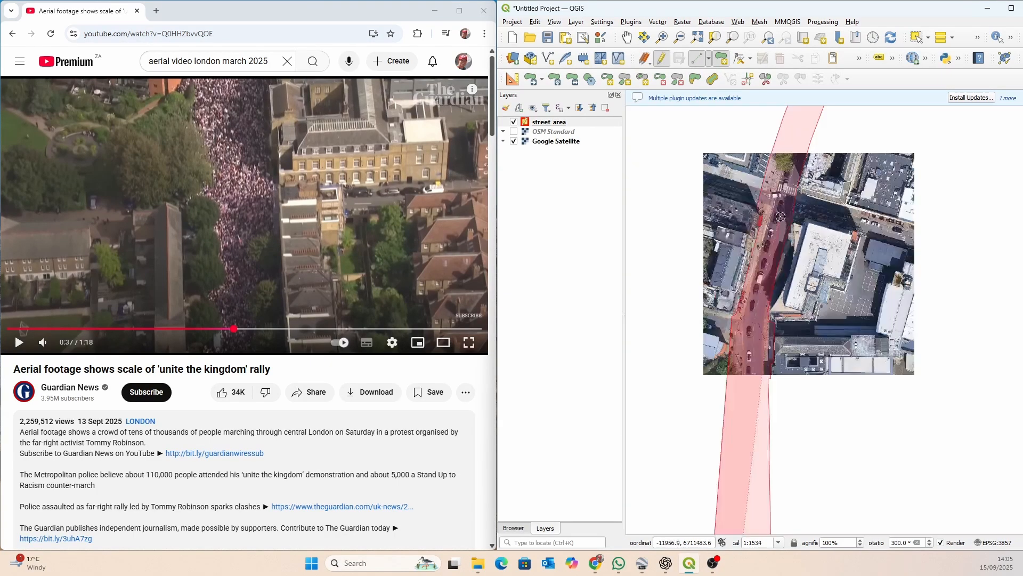
scroll(768, 330, "up", 2)
scroll(730, 264, "down", 1)
scroll(747, 208, "up", 1)
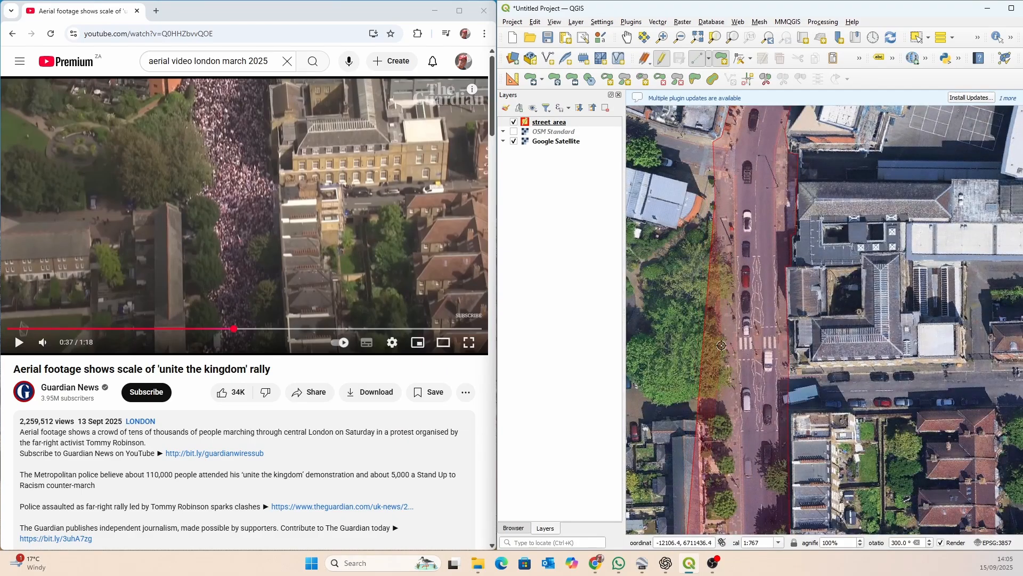
scroll(723, 463, "up", 1)
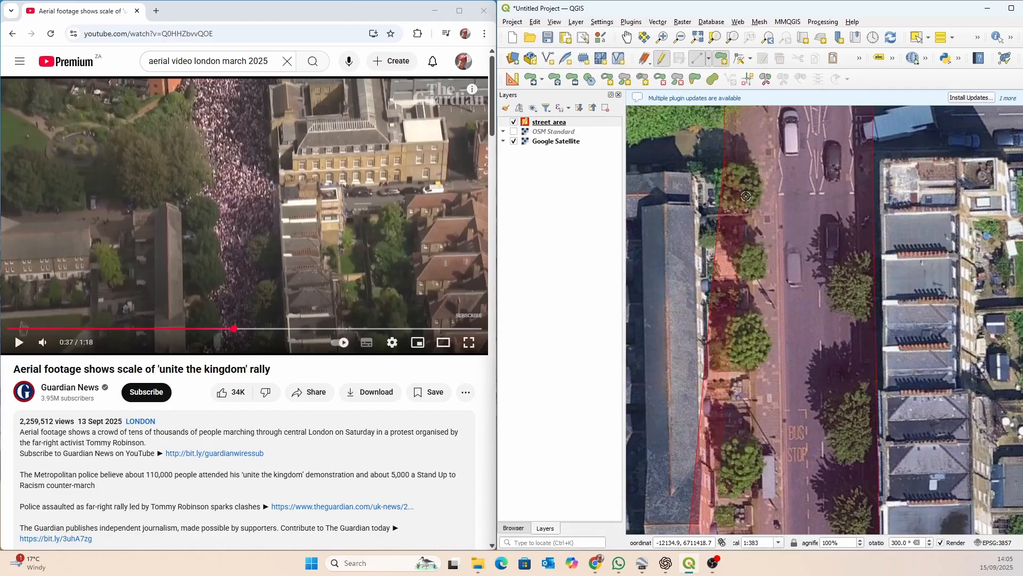
left_click(723, 169)
left_click(746, 169)
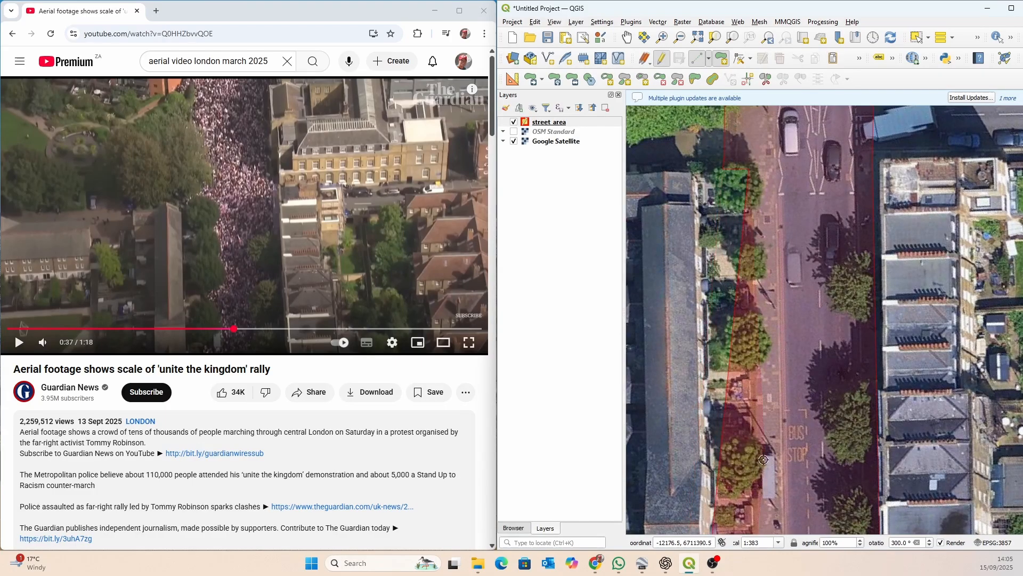
Extend the polygon along the edge of the terrace's front gardens to the large tree at the side street
left_click(752, 526)
scroll(805, 241, "down", 1)
scroll(768, 461, "up", 2)
scroll(796, 216, "down", 2)
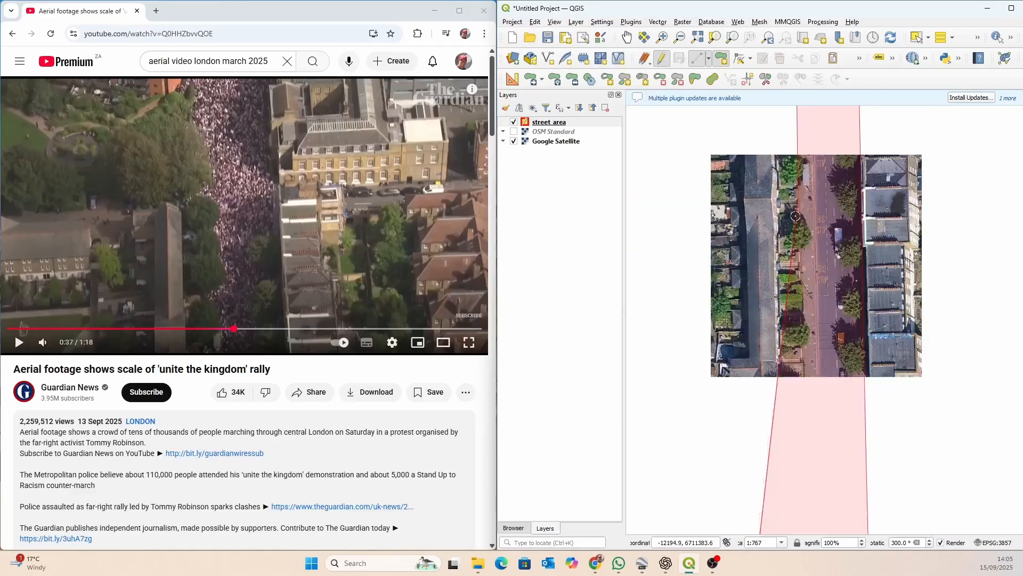
scroll(796, 216, "up", 2)
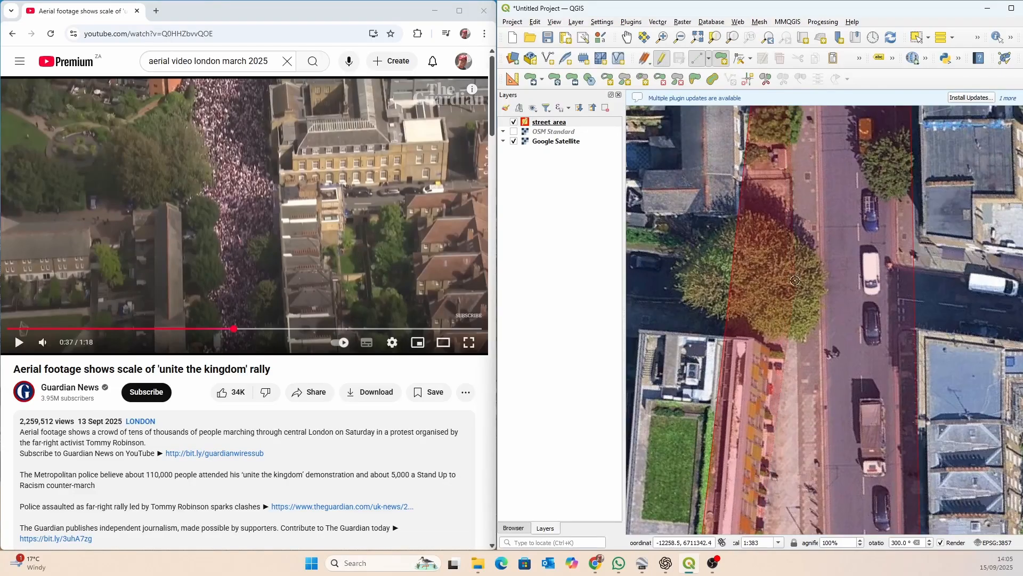
left_click(790, 243)
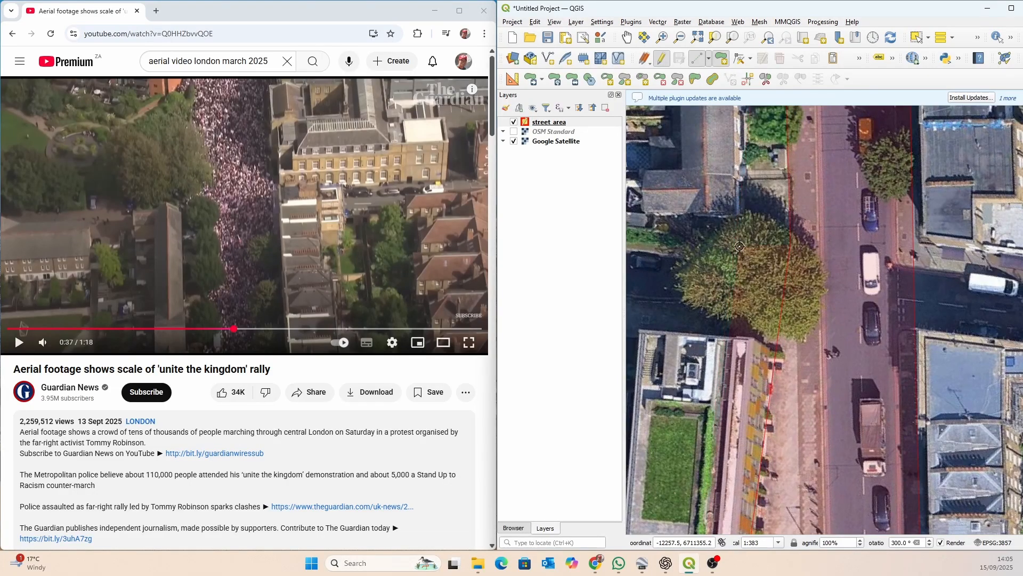
Trace the polygon around the side-street mouth beneath the large tree and along the yellow-fronted building to its far corner
left_click(737, 333)
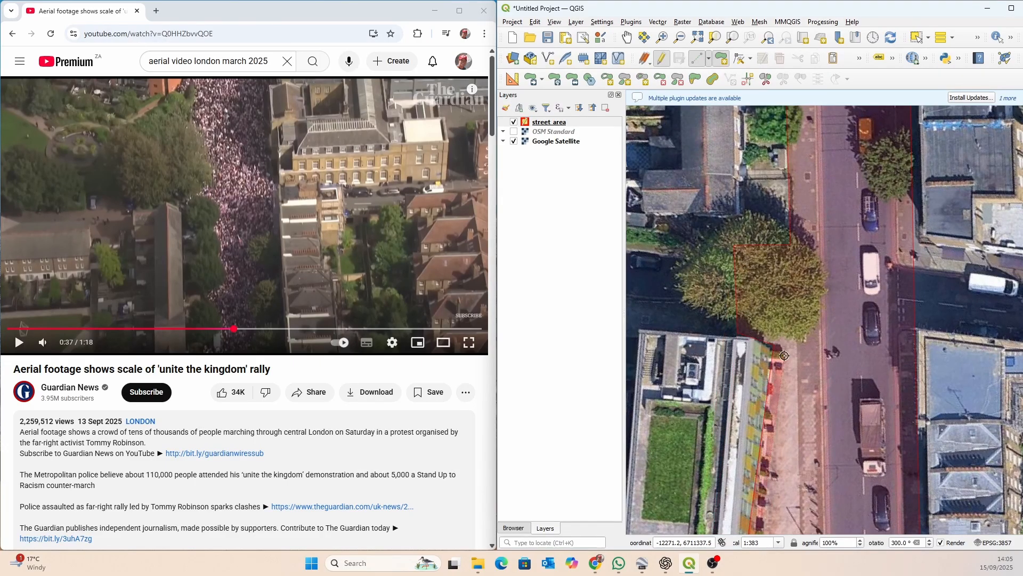
left_click(784, 357)
scroll(779, 389, "down", 1)
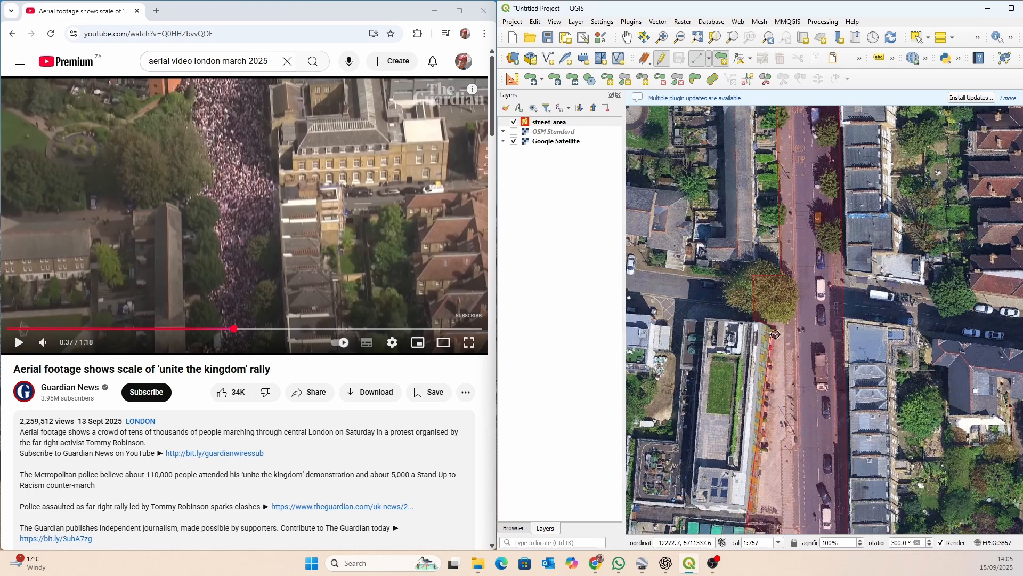
left_click(755, 512)
Extend the polygon along the construction site's road frontage and into the mouth of the next side street
scroll(716, 288, "down", 1)
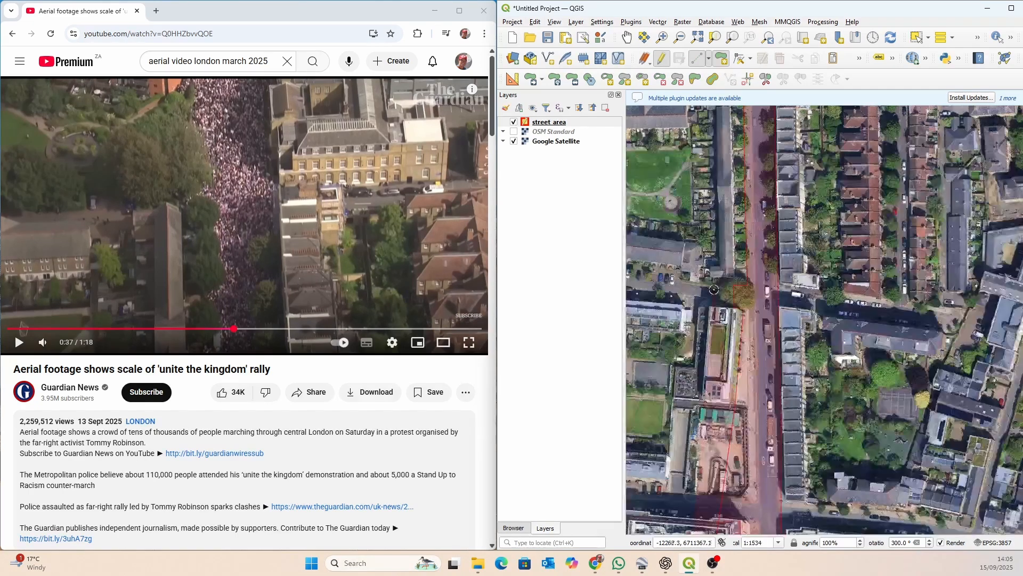
scroll(739, 418, "up", 1)
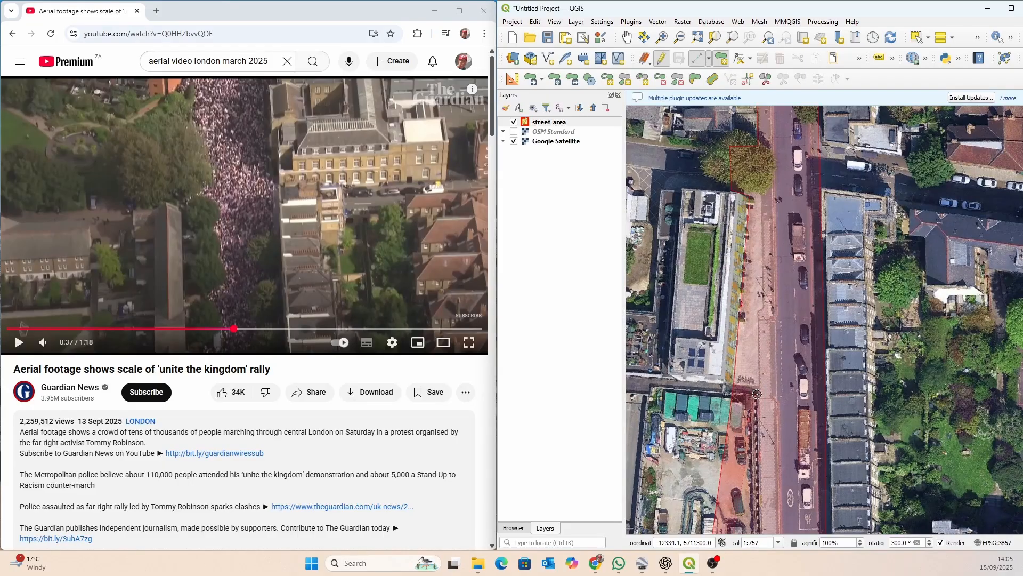
scroll(760, 268, "down", 1)
scroll(761, 268, "up", 2)
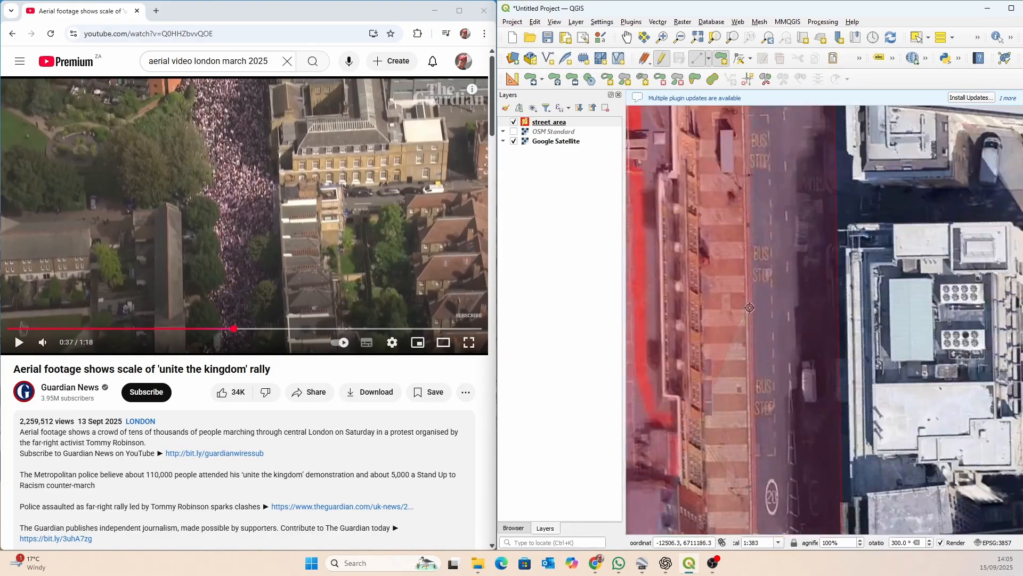
scroll(735, 309, "down", 2)
scroll(720, 333, "up", 1)
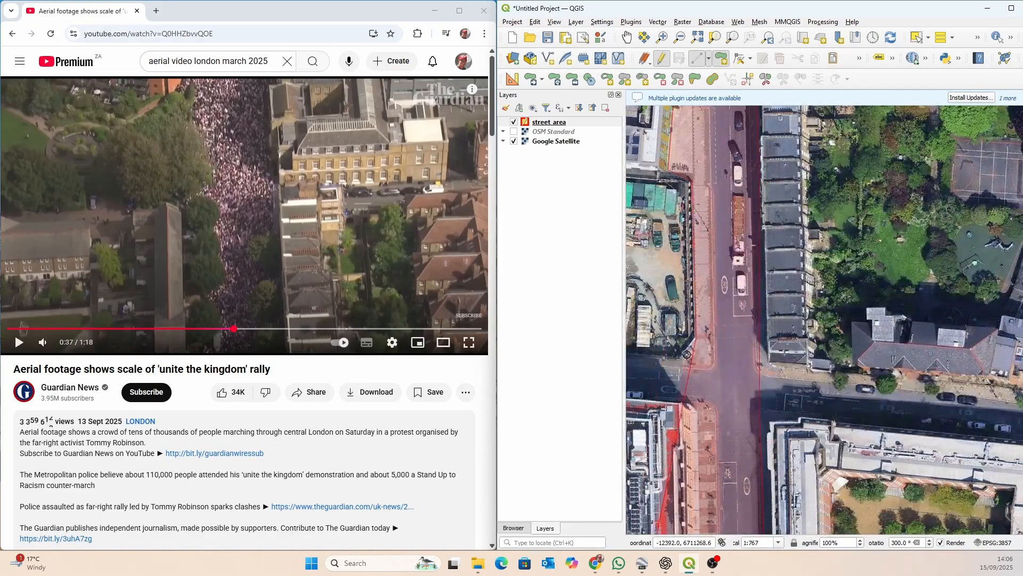
left_click(679, 360)
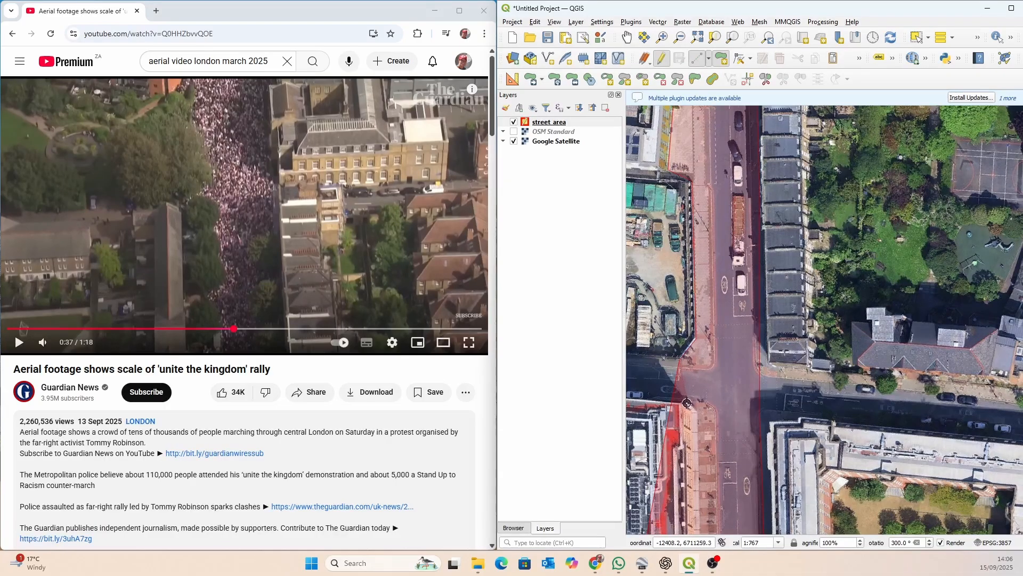
scroll(698, 412, "down", 1)
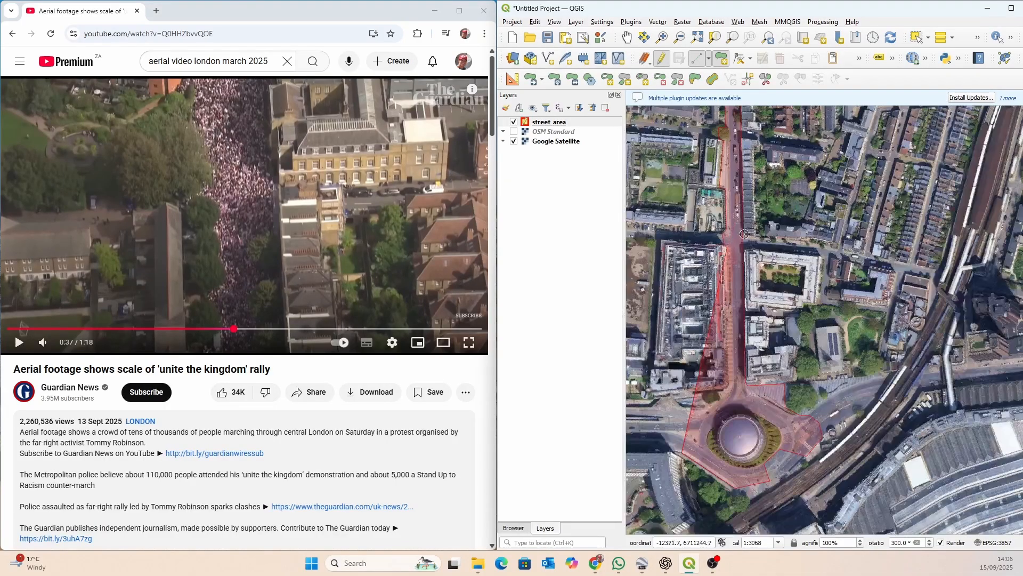
Rewind the aerial footage to its opening shot of the roundabout and find the same approach roads on the satellite map
scroll(695, 411, "up", 1)
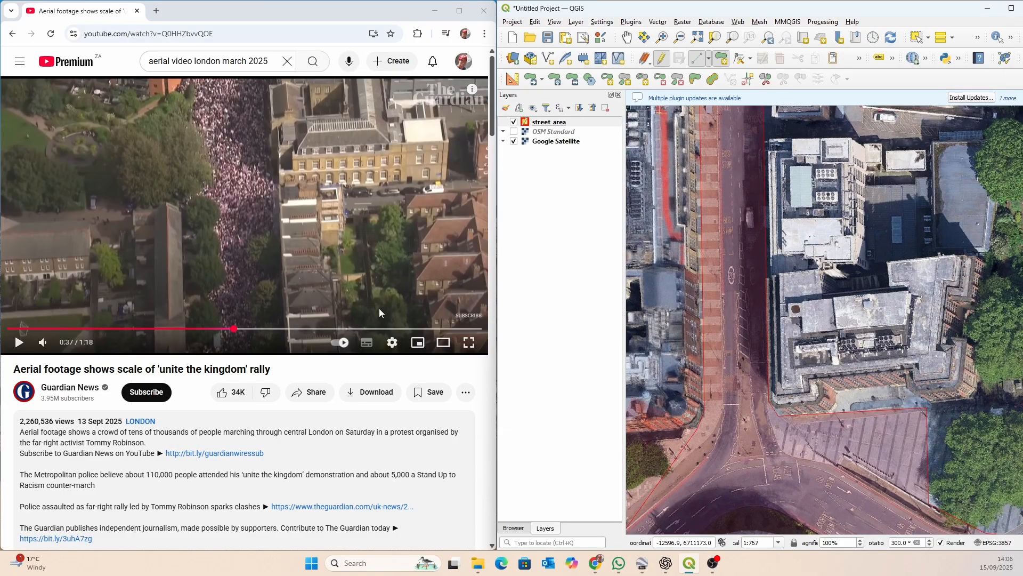
left_click_drag(236, 337, 12, 330)
scroll(769, 269, "down", 2)
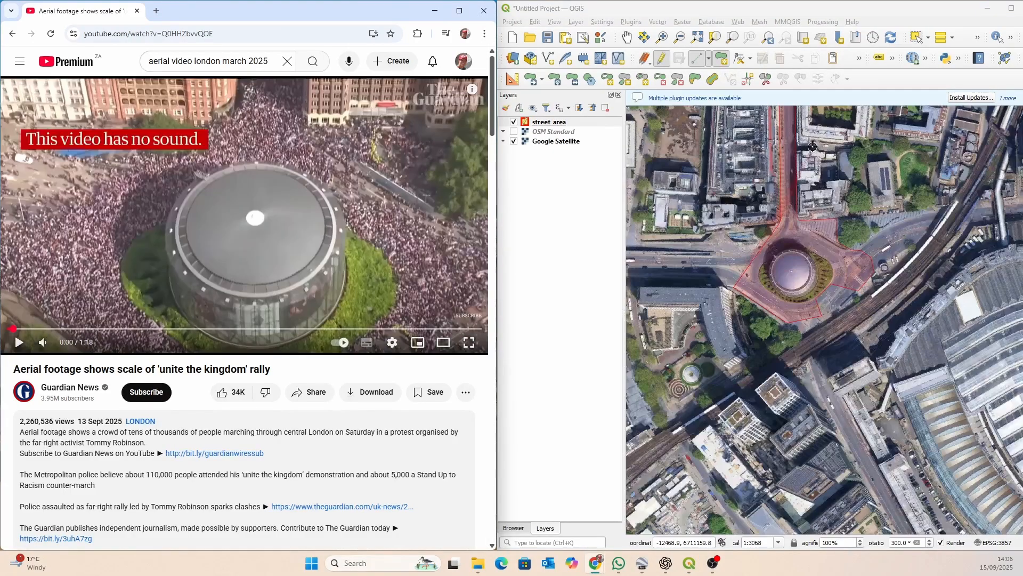
scroll(756, 242, "up", 2)
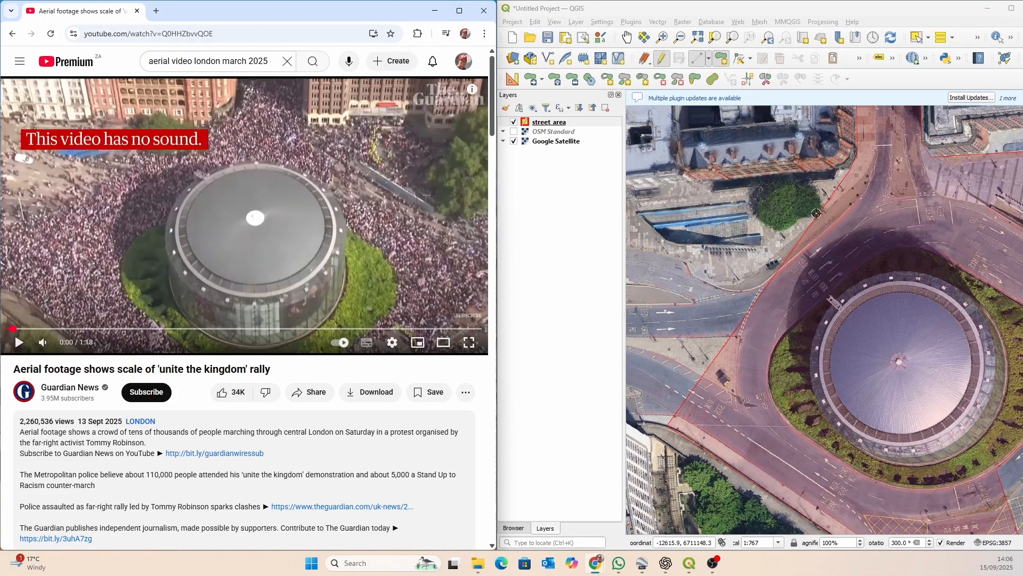
Trace the polygon from the tree across the approach road and around the triangular traffic island, finishing and saving the new feature
left_click(816, 214)
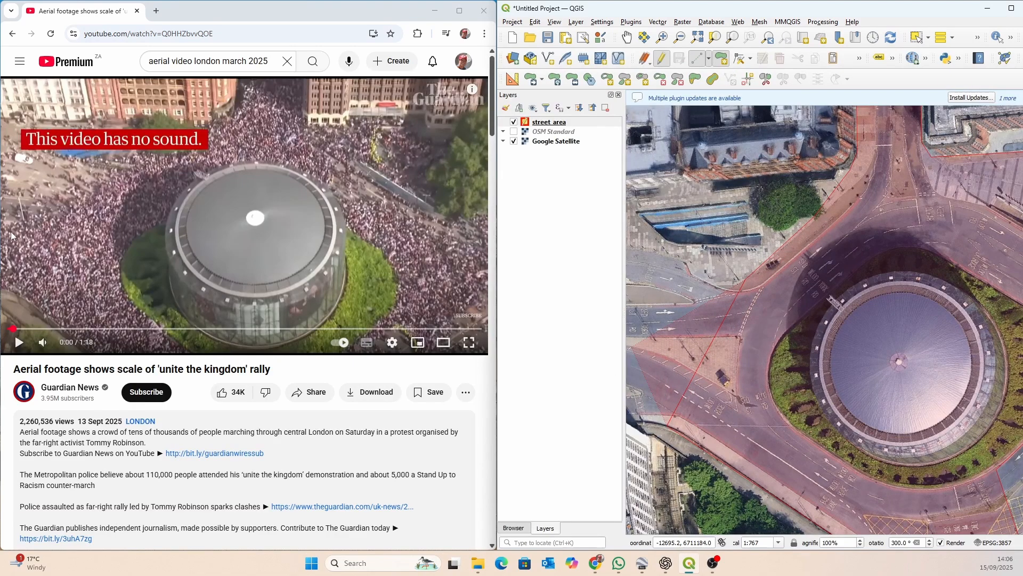
left_click(668, 327)
left_click(638, 344)
left_click(630, 367)
left_click(653, 418)
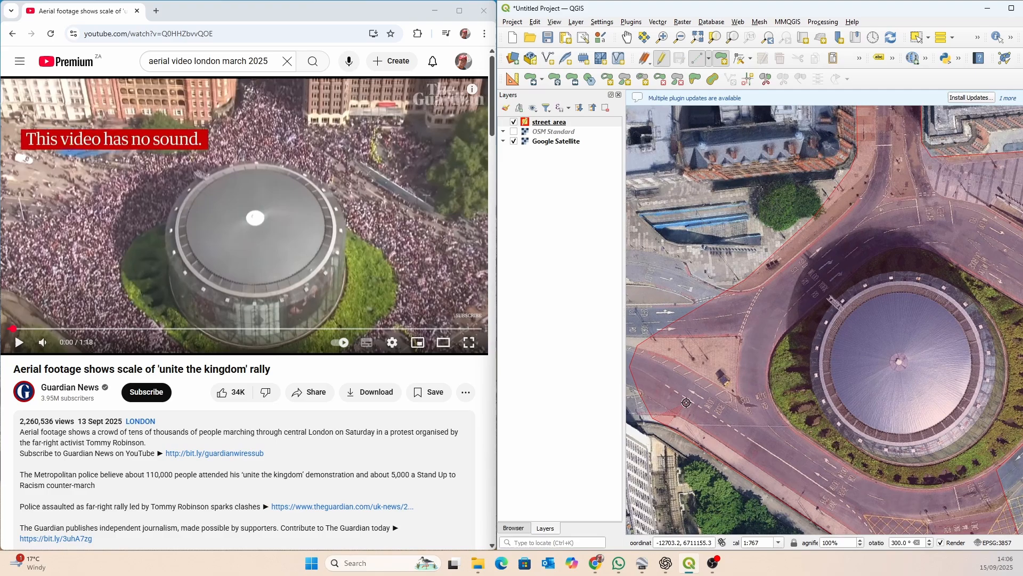
right_click(681, 375)
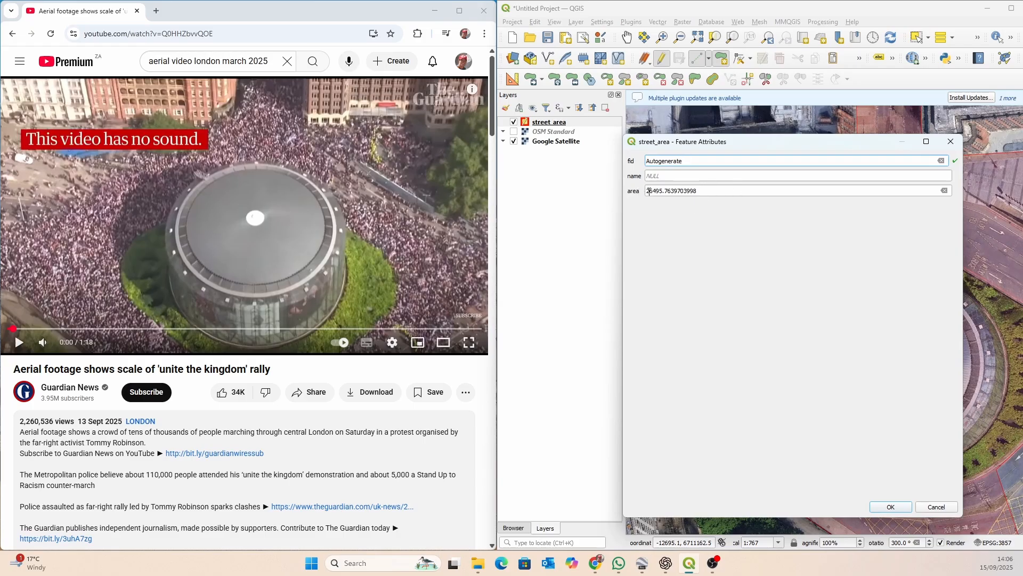
left_click(888, 507)
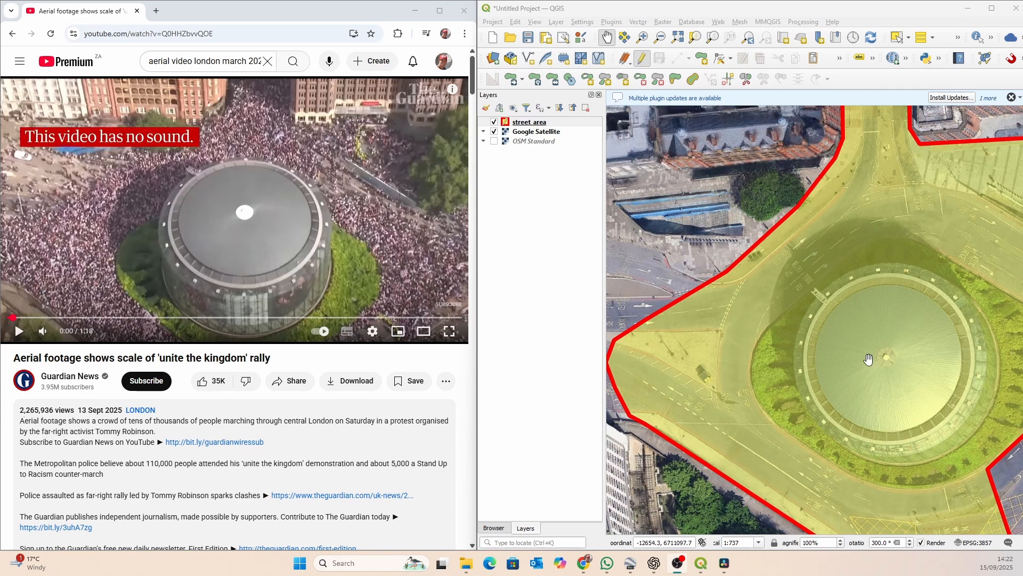
Turn on snapping with Advanced Configuration and enable it for the street_area layer
left_click(991, 13)
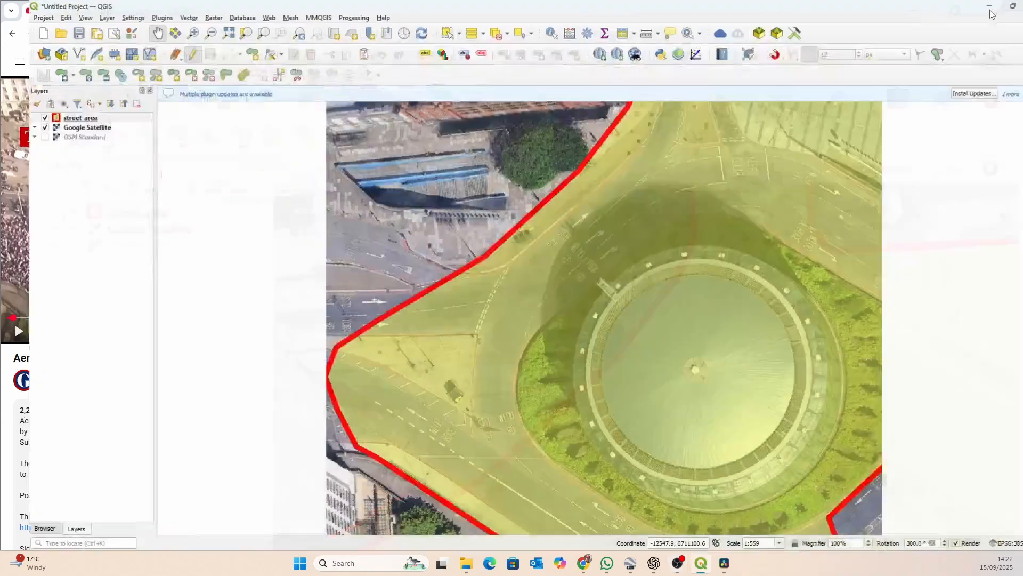
left_click_drag(631, 363, 480, 299)
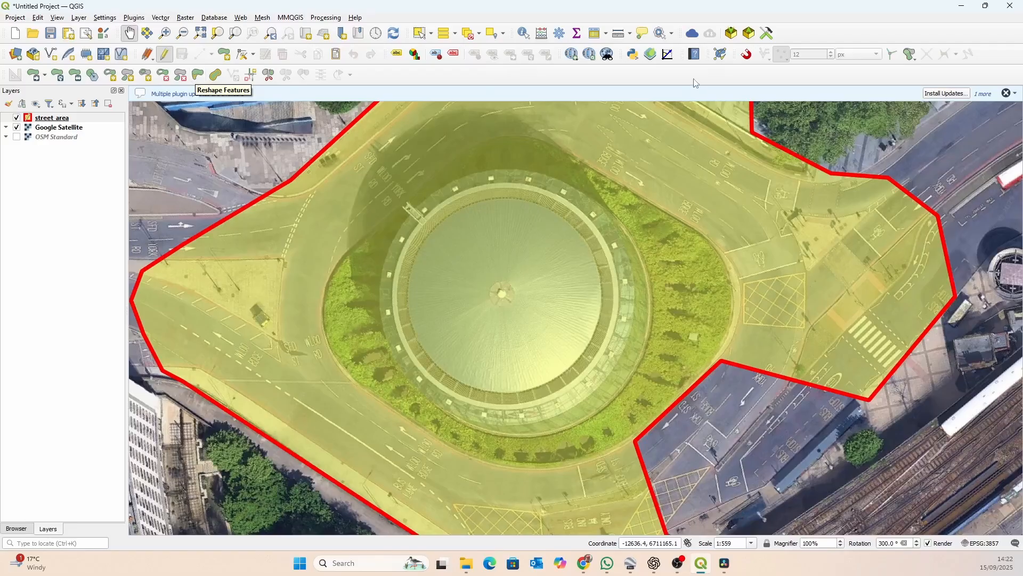
left_click(746, 54)
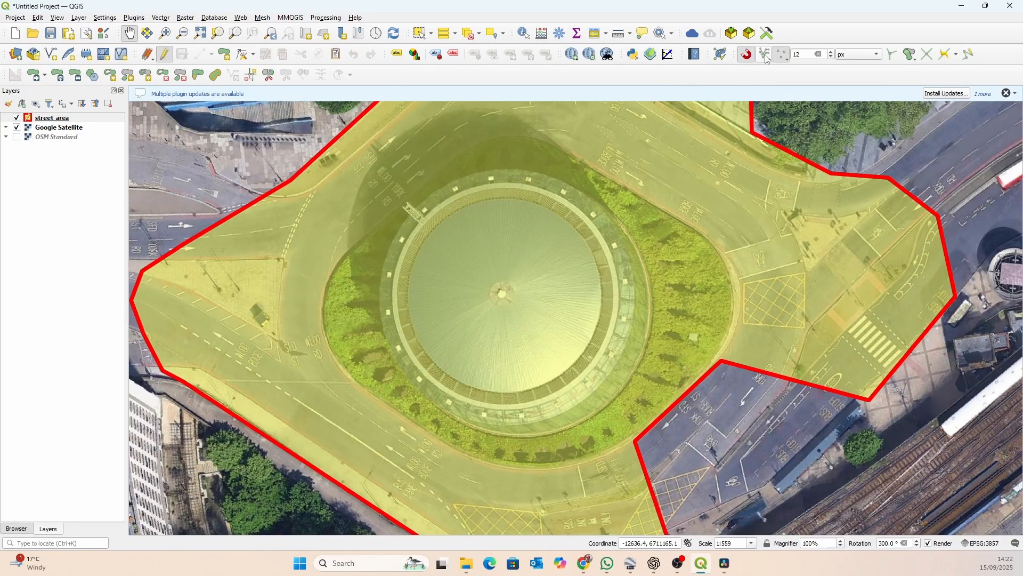
left_click(766, 54)
left_click(794, 108)
left_click(531, 143)
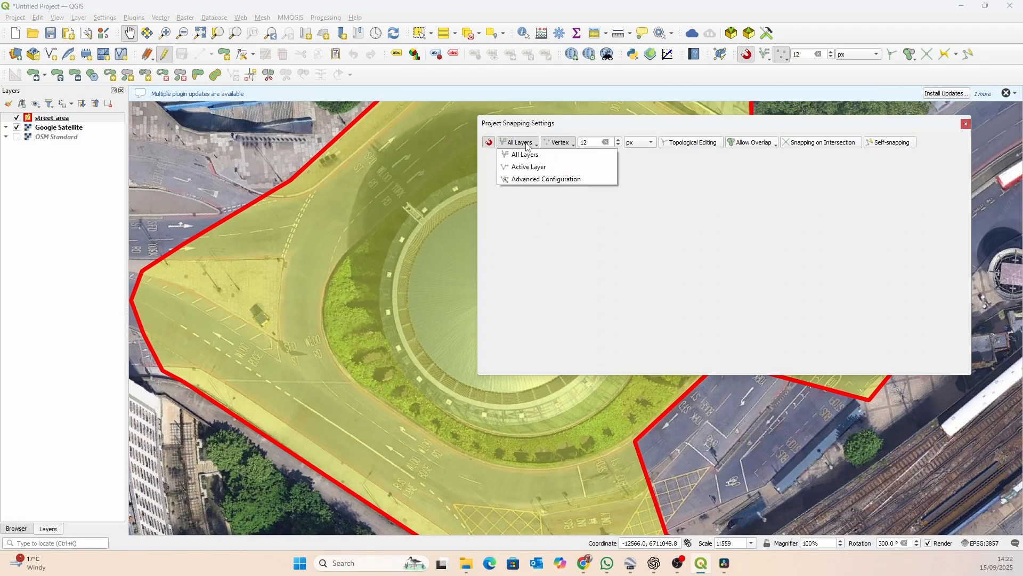
left_click(540, 181)
left_click(499, 167)
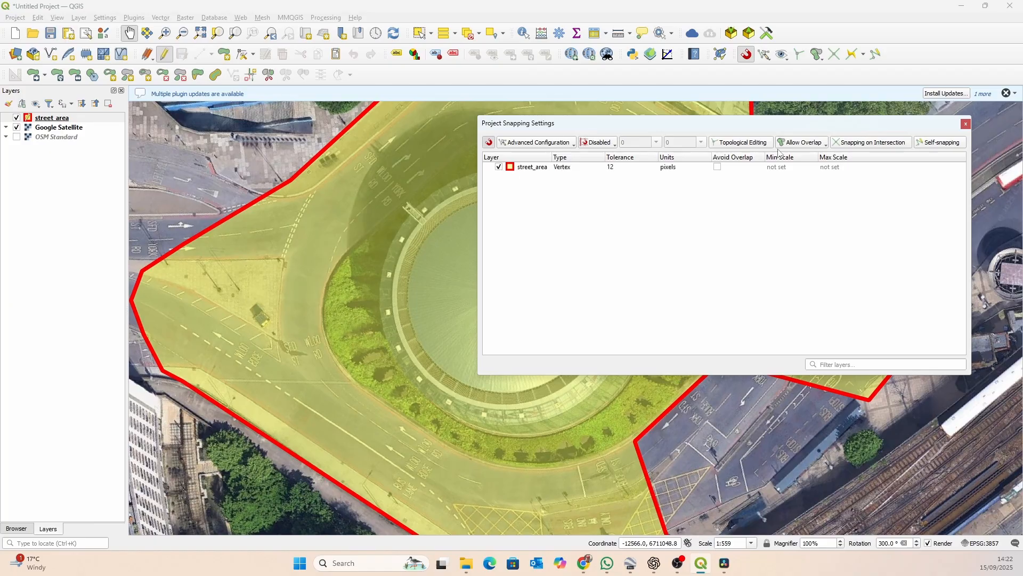
left_click(965, 124)
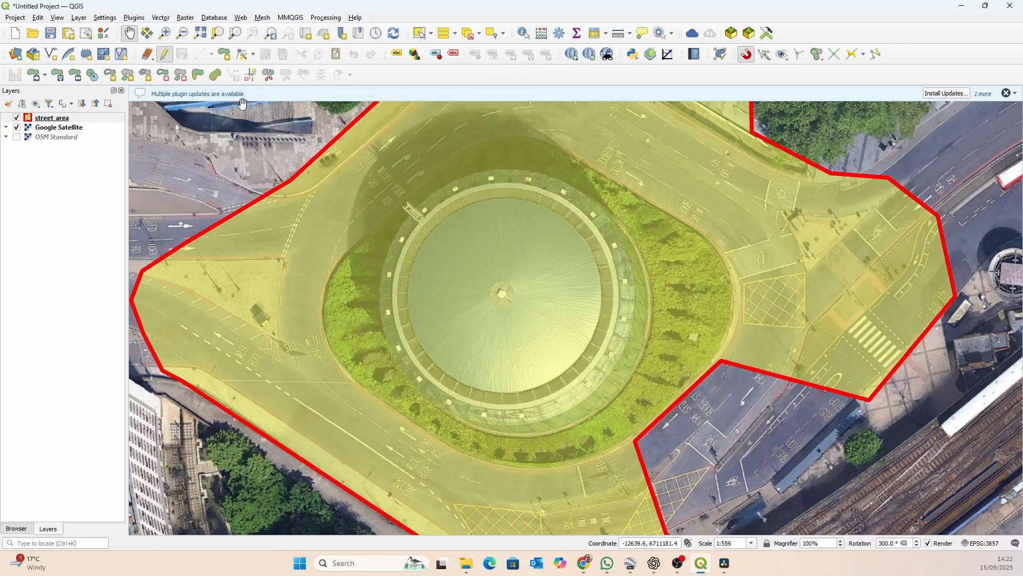
Start a Reshape Features line at the polygon's inner corner and trace the lower and left edges of the roundabout's planted island
left_click(197, 78)
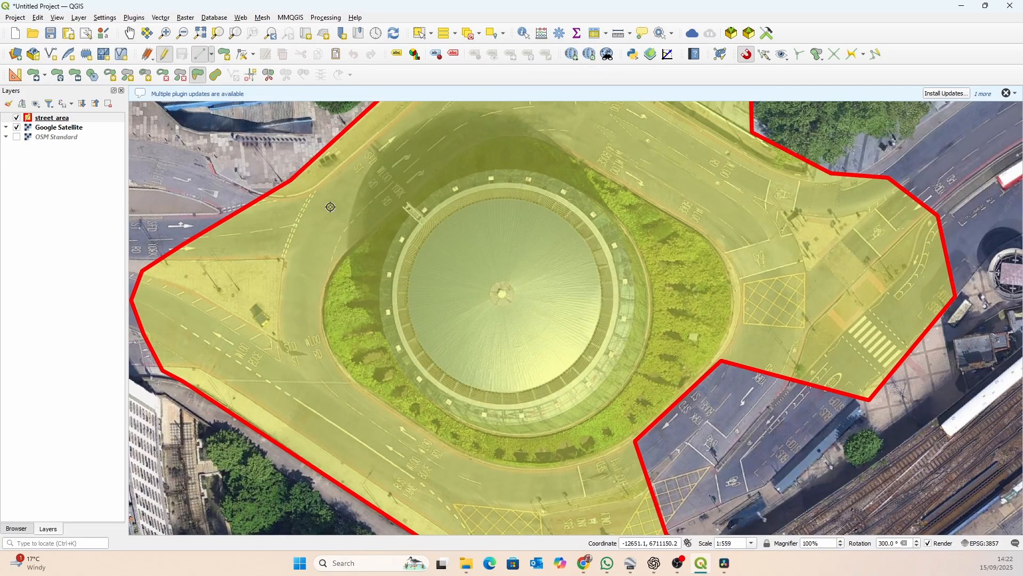
left_click(681, 433)
left_click(593, 457)
left_click(548, 465)
left_click(512, 465)
left_click(452, 451)
left_click(394, 409)
left_click(336, 358)
left_click(323, 322)
left_click(328, 284)
left_click(352, 248)
Continue the reshape line around the island's upper and right edges to the polygon's other inner corner, cutting the domed building out
left_click(481, 145)
left_click(518, 137)
left_click(557, 149)
left_click(678, 218)
left_click(714, 248)
left_click(729, 276)
left_click(735, 315)
left_click(722, 363)
right_click(750, 395)
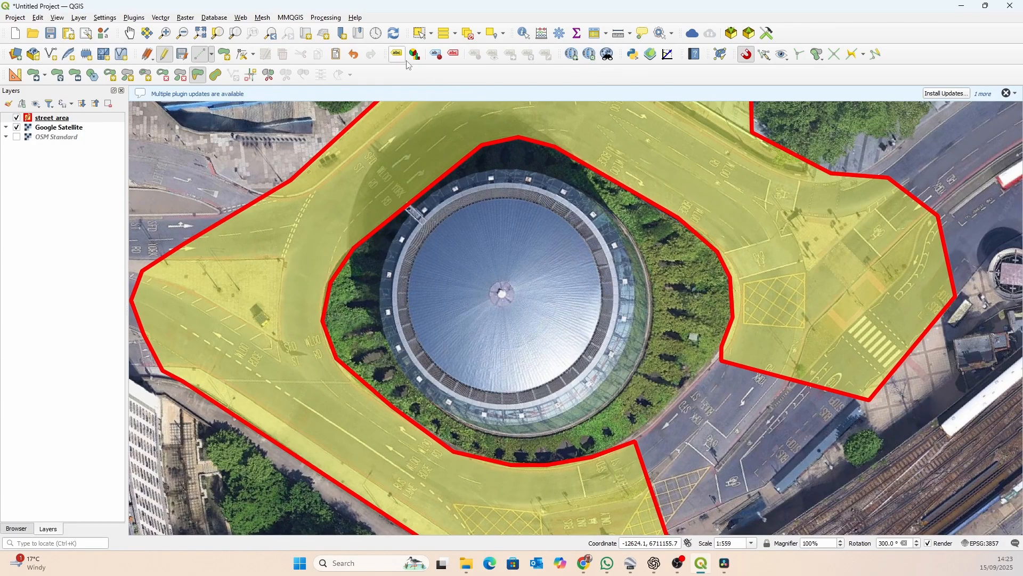
Save the reshaped polygon and open the street_area attribute table in a smaller window
left_click(182, 54)
left_click(166, 58)
right_click(75, 118)
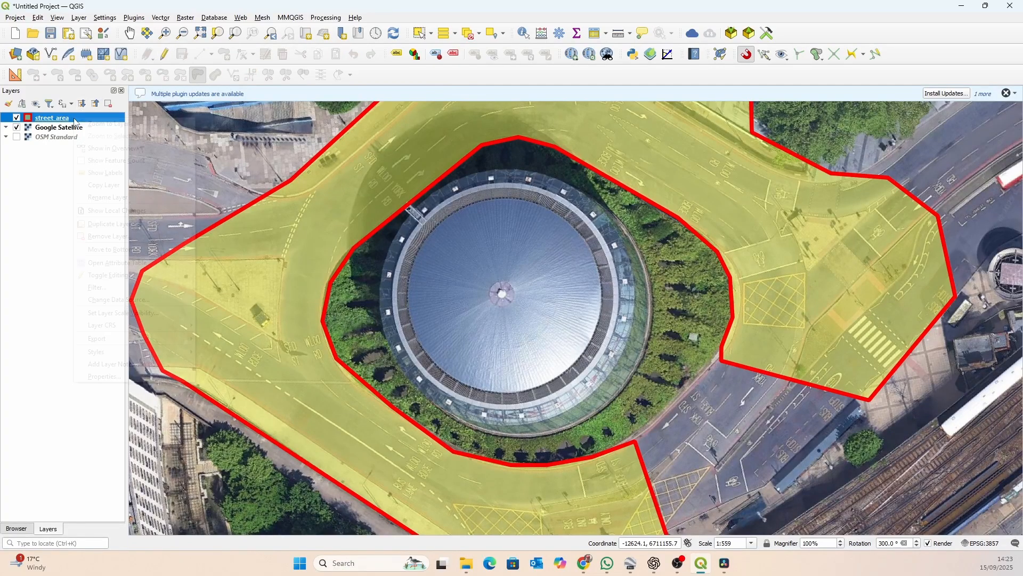
left_click(134, 264)
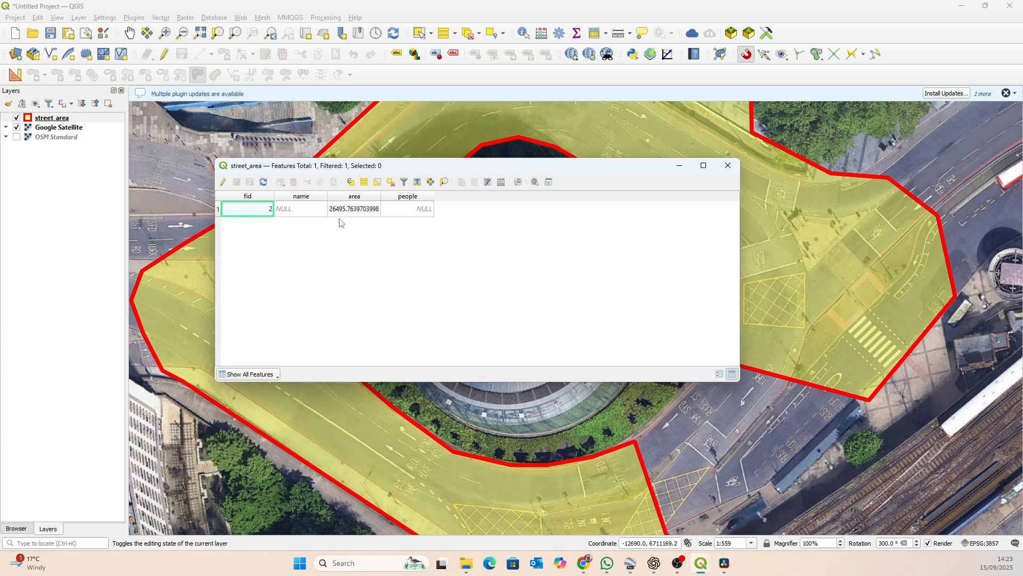
left_click_drag(740, 385, 550, 344)
left_click_drag(408, 169, 477, 169)
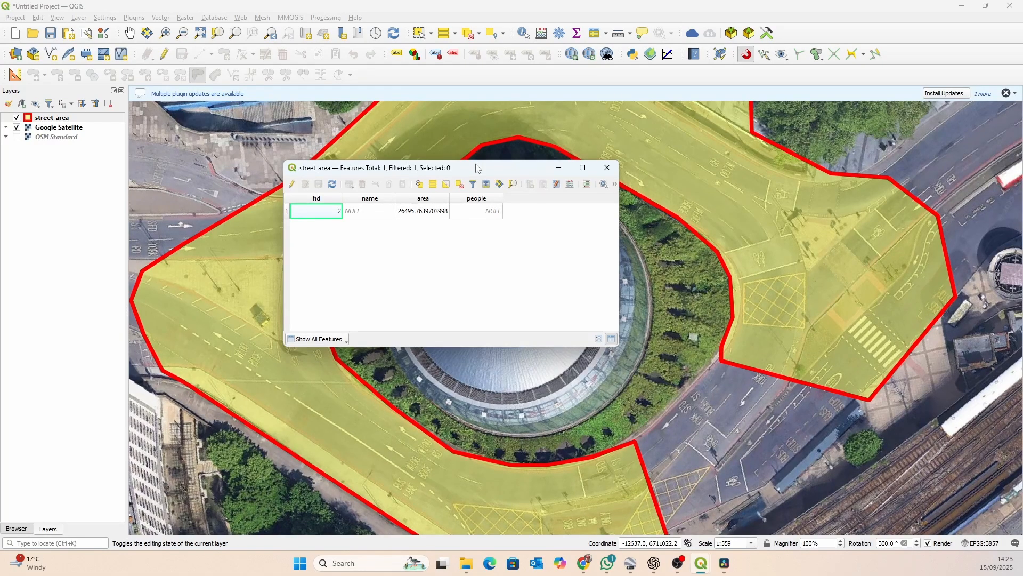
left_click_drag(473, 172, 399, 207)
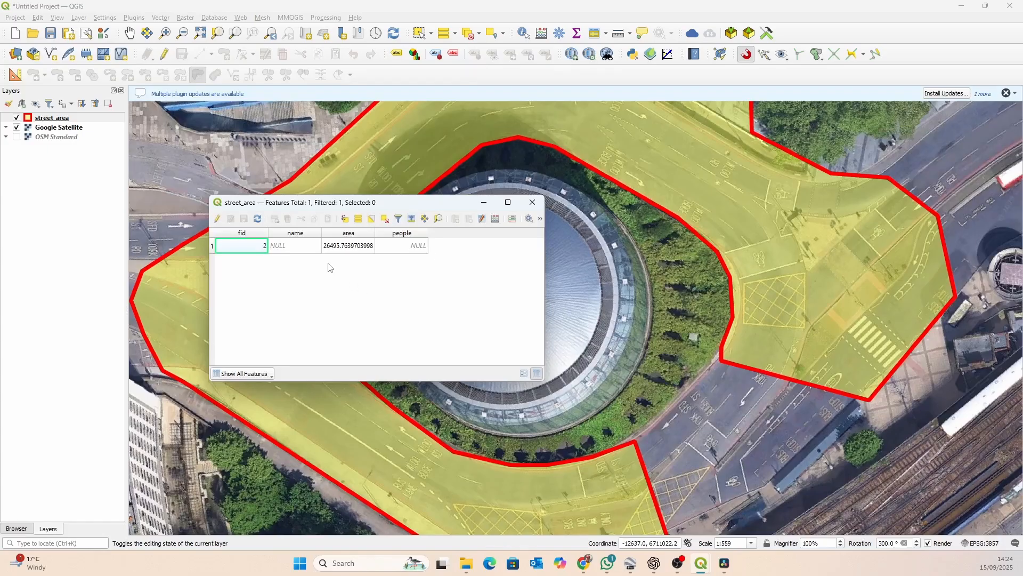
Update the existing people field in the Field Calculator with the expression "area" *3
left_click(217, 219)
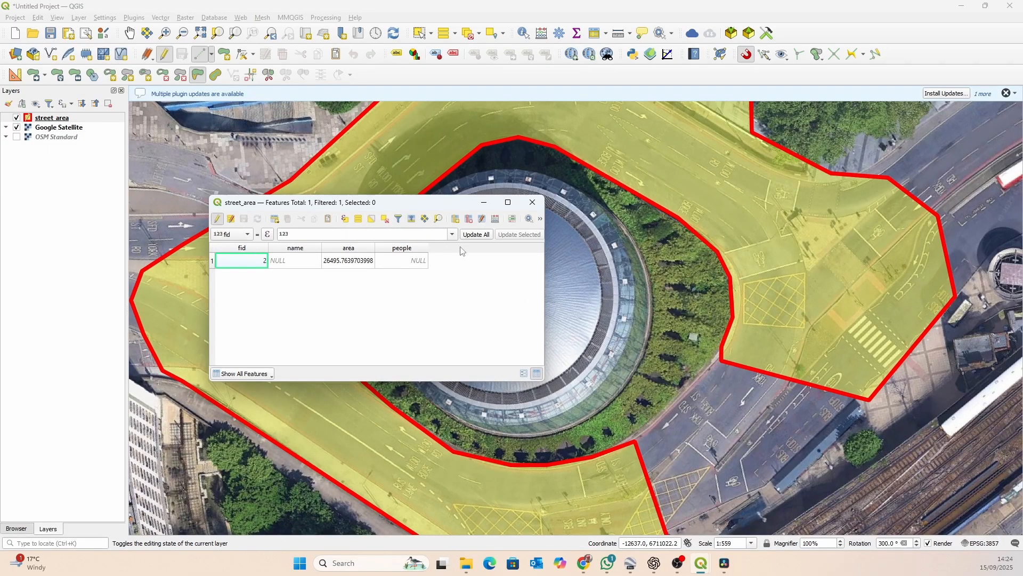
left_click(495, 221)
left_click(504, 93)
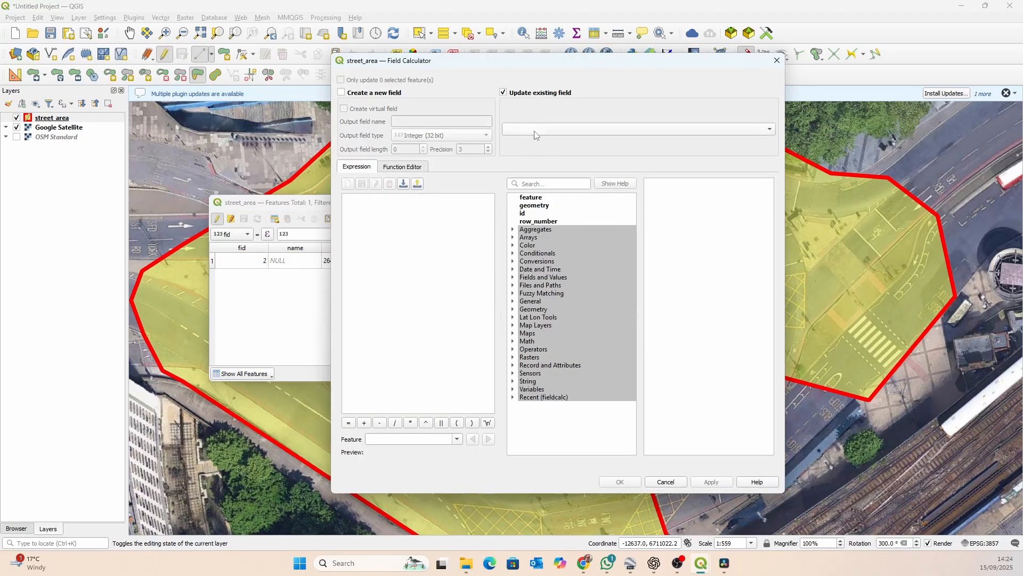
left_click(538, 130)
left_click(566, 165)
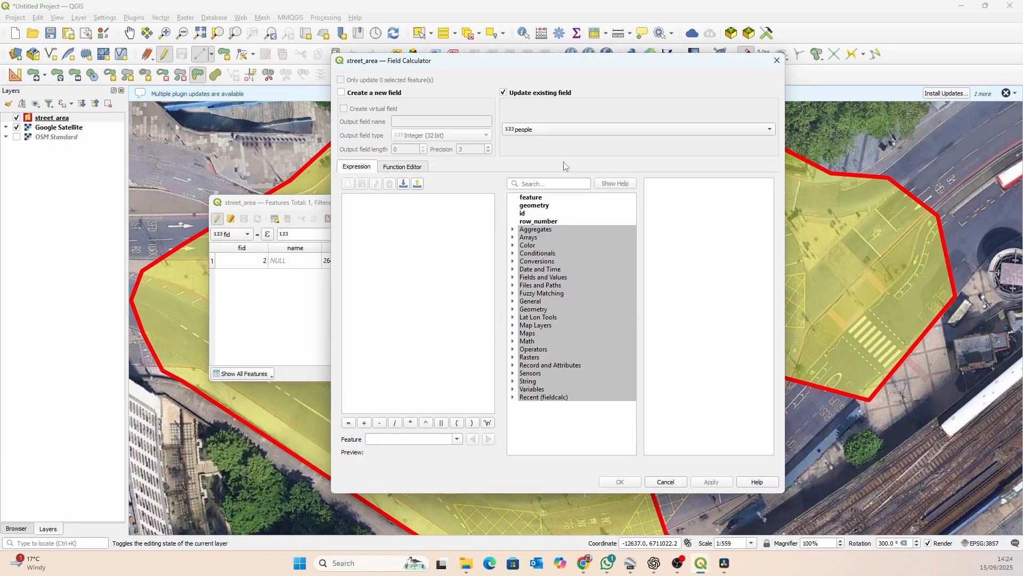
left_click(513, 277)
double_click(548, 337)
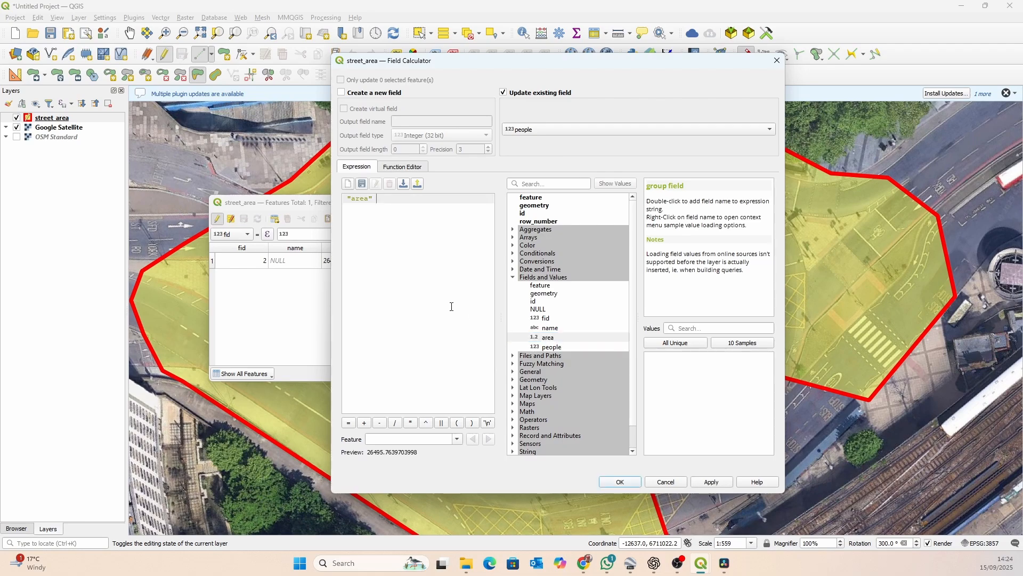
type("*3")
left_click(621, 482)
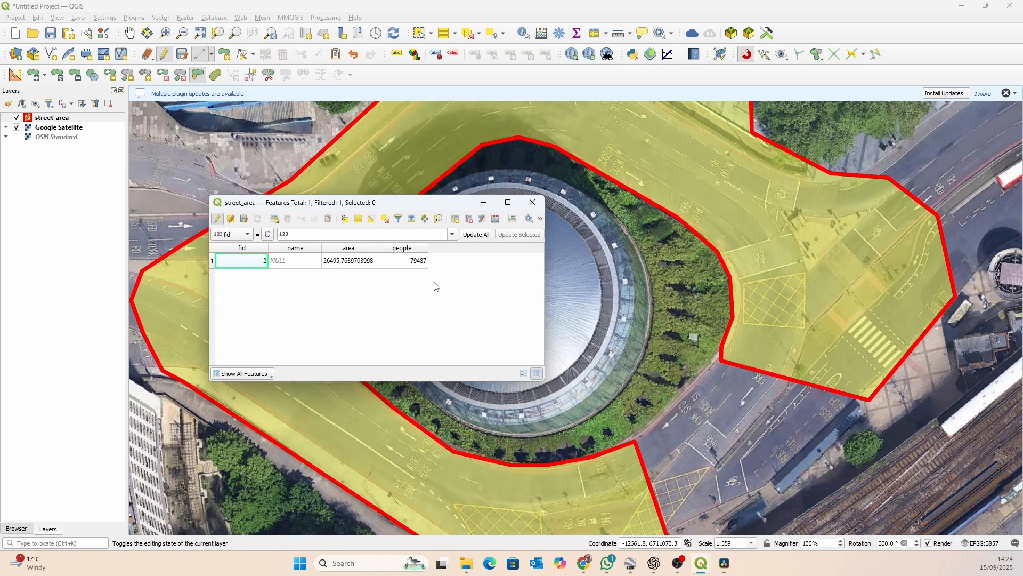
Examine the full extent of the digitized street area, from the roundabout to the river bridge and its junction
left_click(484, 203)
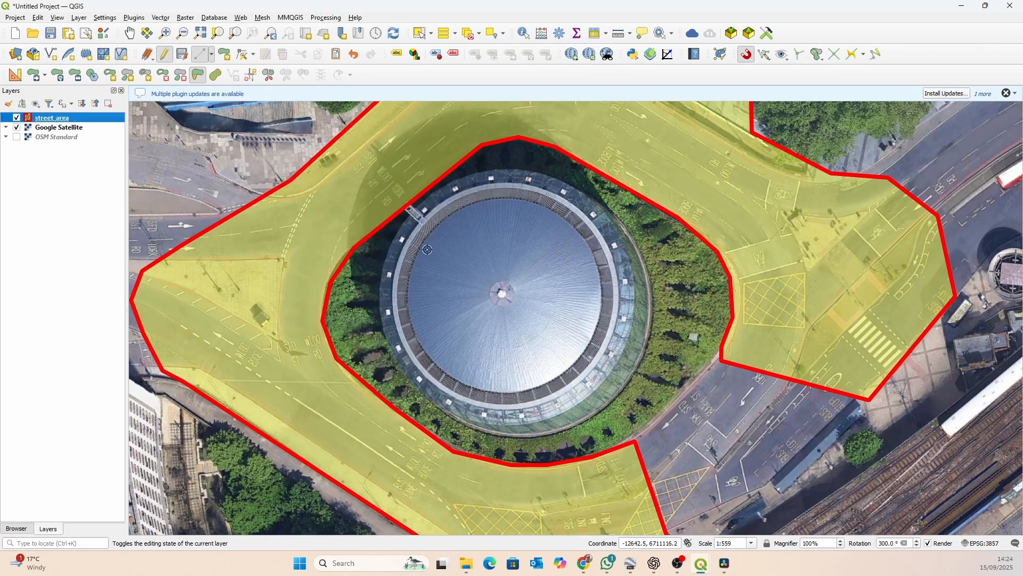
scroll(491, 346, "down", 3)
scroll(509, 392, "down", 2)
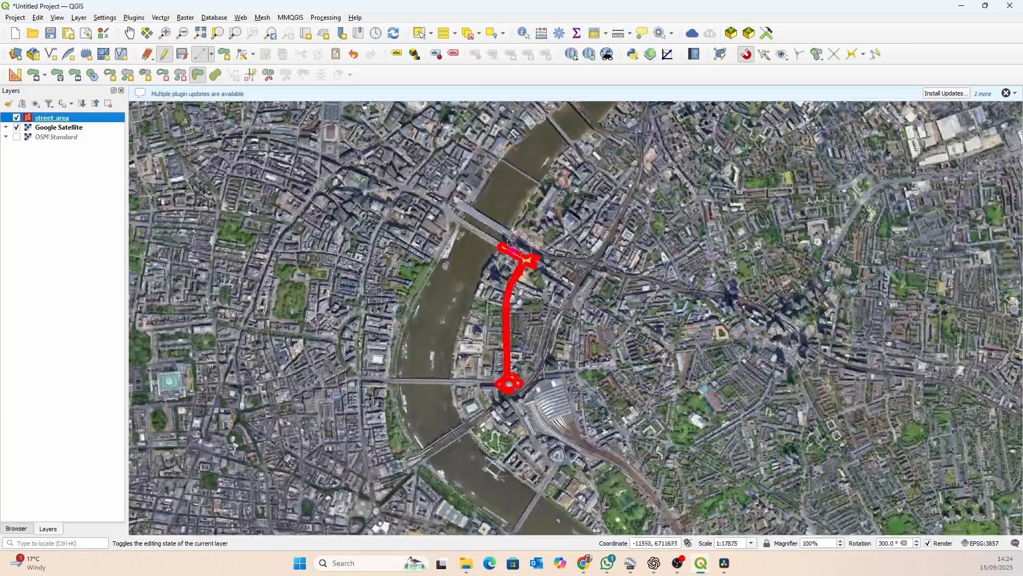
scroll(511, 242, "up", 2)
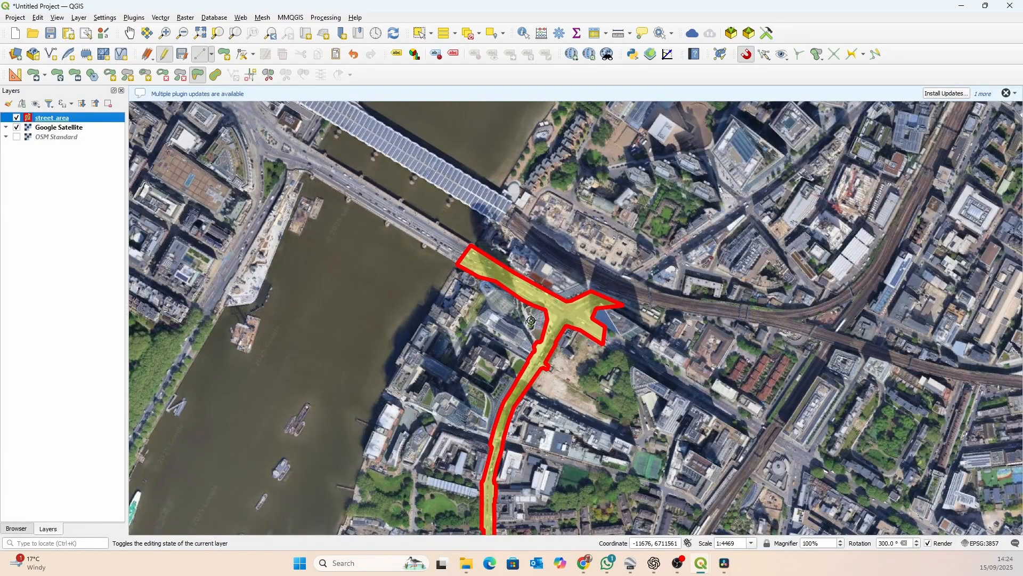
scroll(617, 336, "down", 1)
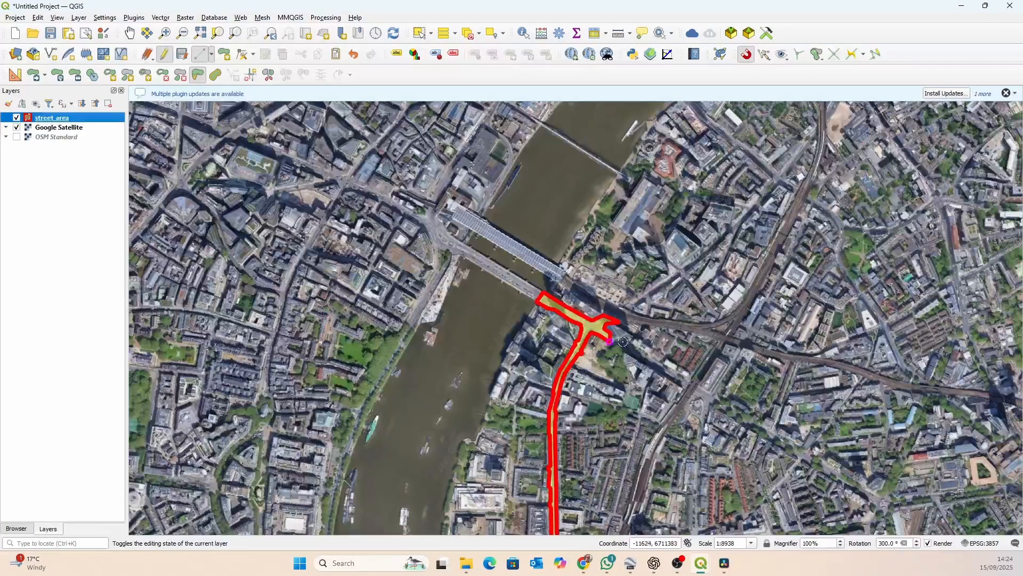
scroll(623, 341, "up", 1)
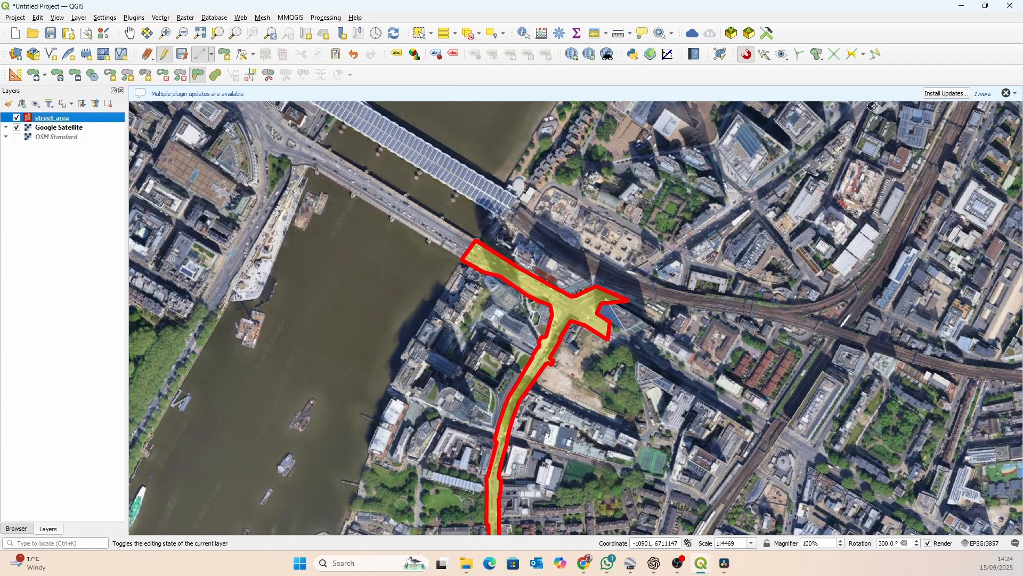
scroll(762, 161, "down", 1)
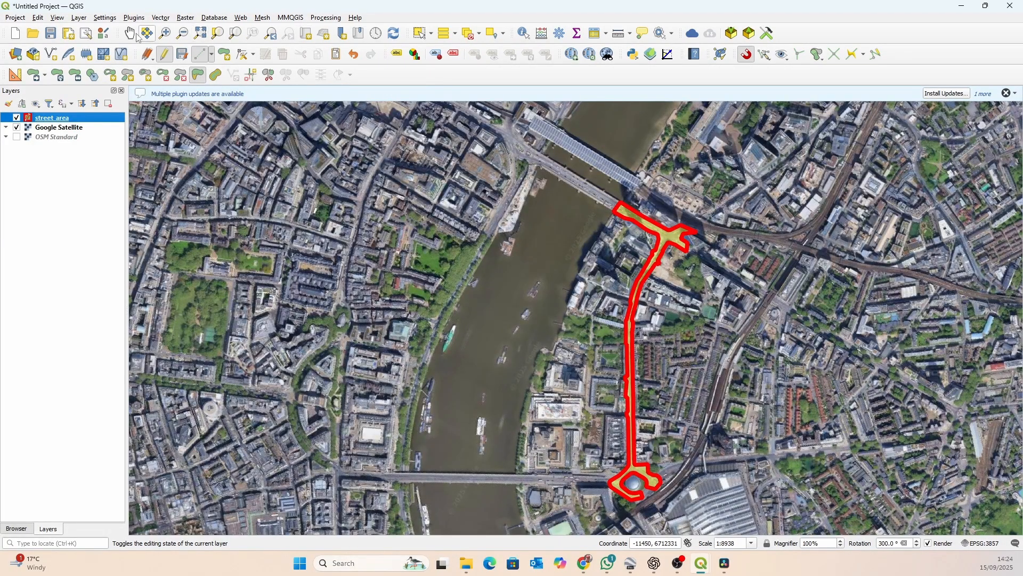
Inspect the polygon along the main street and up close around the roundabout and its cut-out island
left_click(136, 33)
left_click_drag(644, 342, 638, 306)
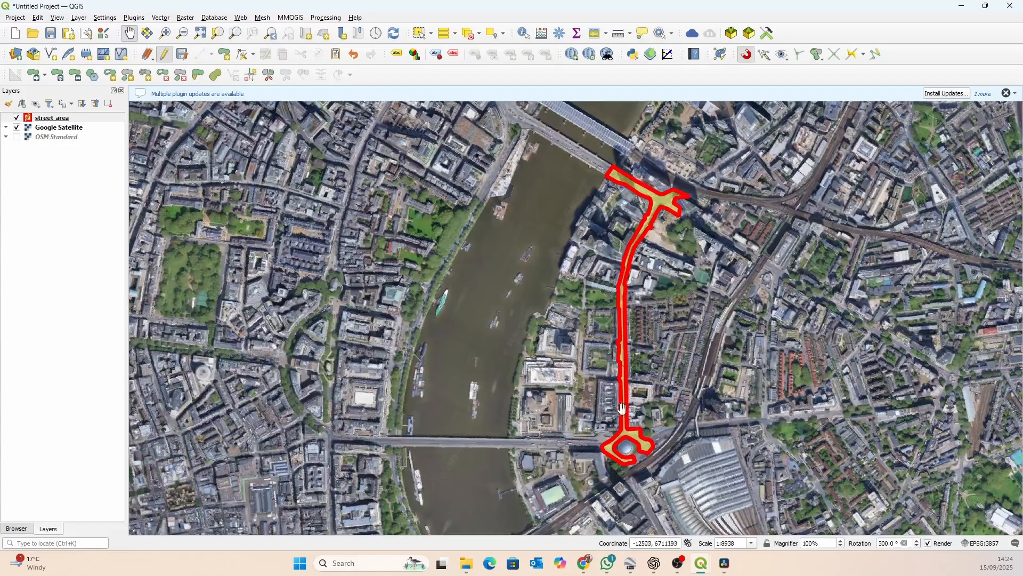
left_click_drag(620, 408, 600, 238)
scroll(608, 391, "up", 1)
scroll(590, 443, "up", 2)
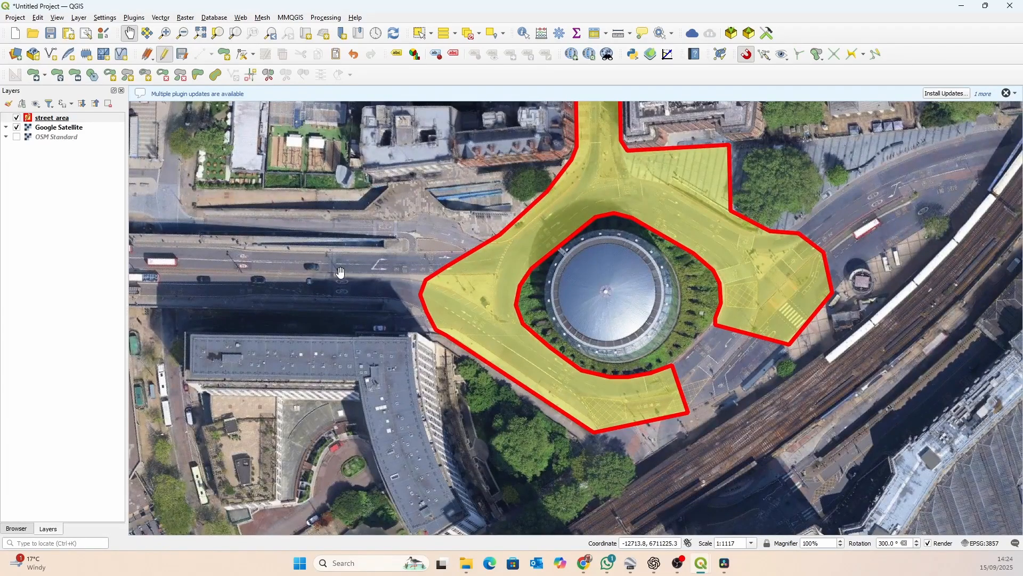
left_click_drag(479, 336, 372, 352)
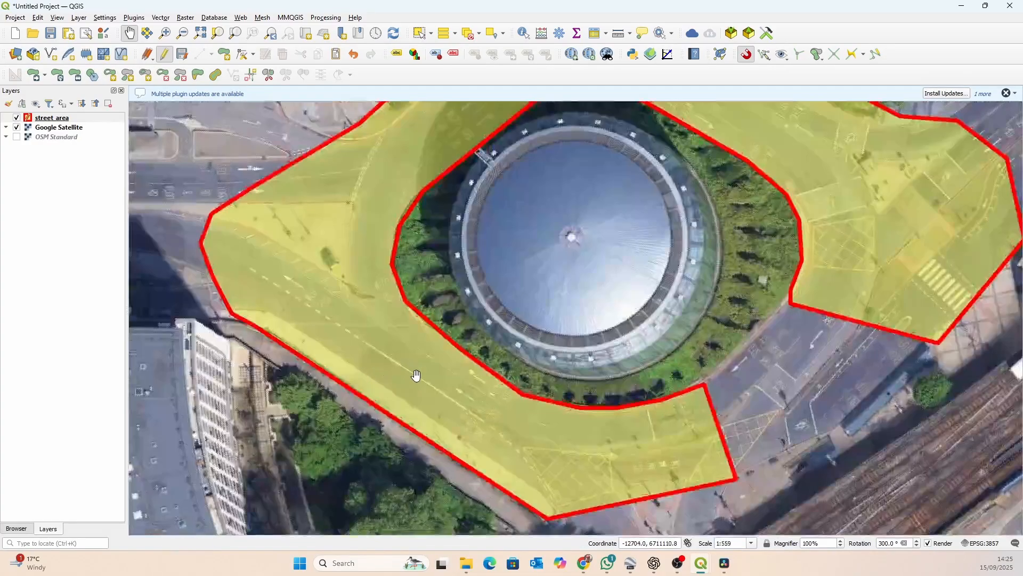
scroll(416, 372, "up", 1)
left_click_drag(388, 365, 376, 384)
scroll(373, 379, "down", 1)
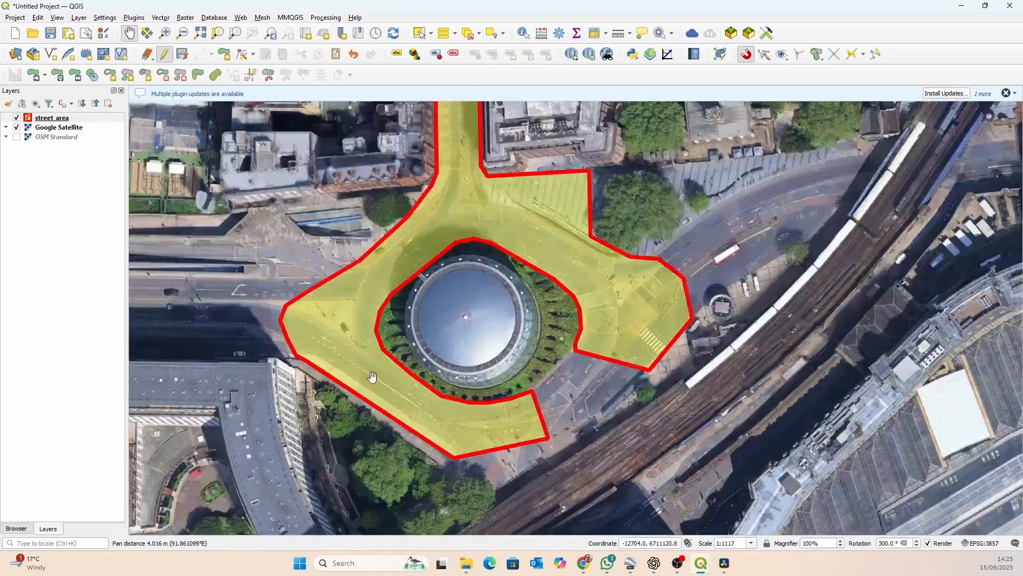
left_click_drag(325, 313, 357, 334)
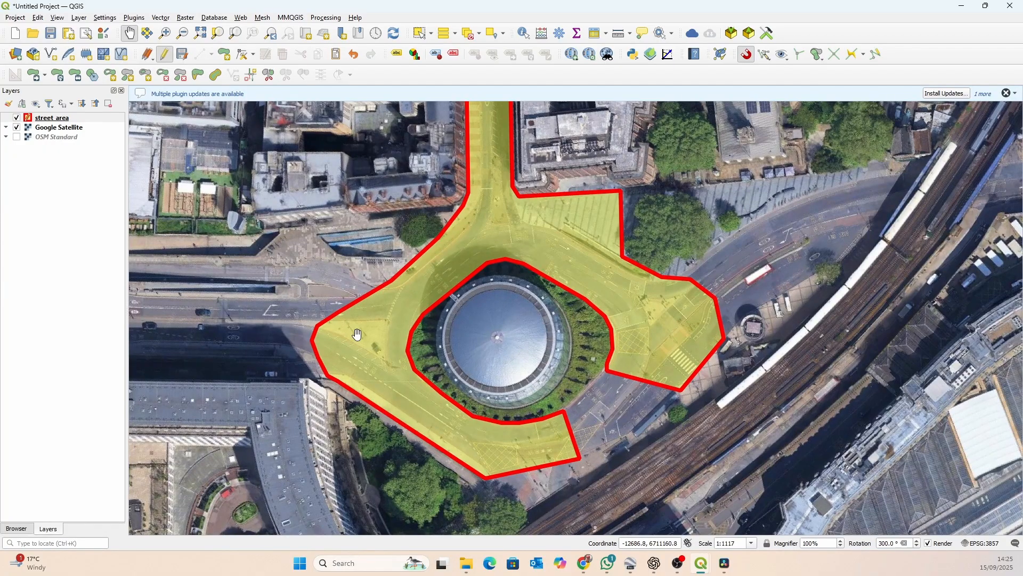
Open the street_area attribute table and show all features in it
left_click(595, 33)
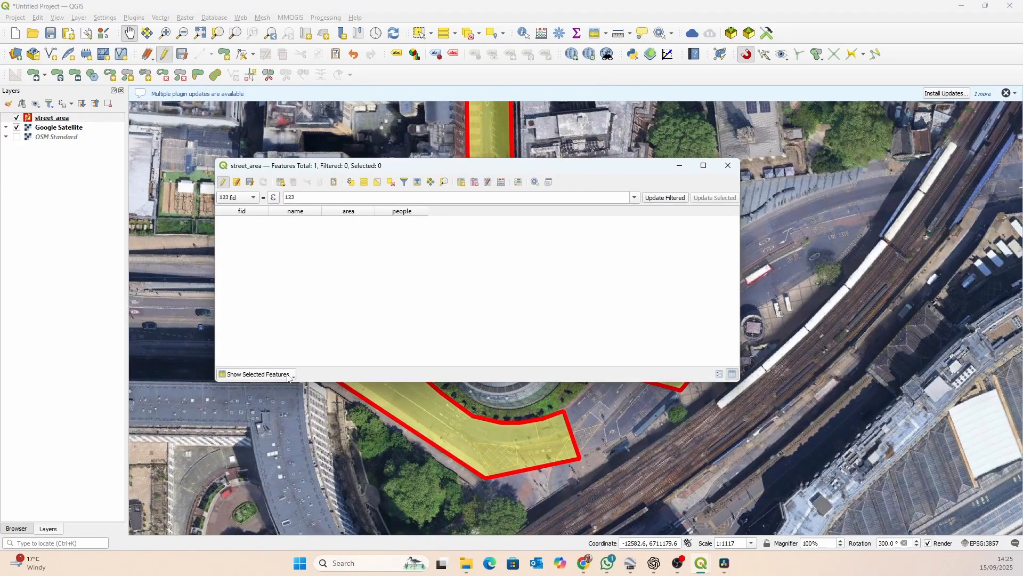
left_click(256, 378)
left_click(259, 386)
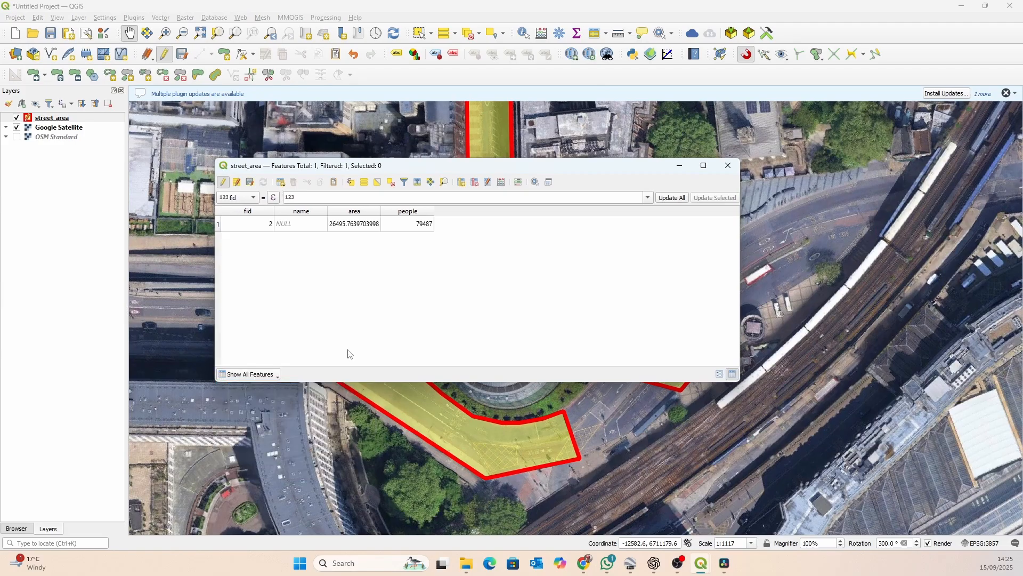
Update the existing people field in the Field Calculator with the expression "area" *4 and minimize the attribute table
left_click(502, 183)
left_click(503, 92)
left_click(542, 129)
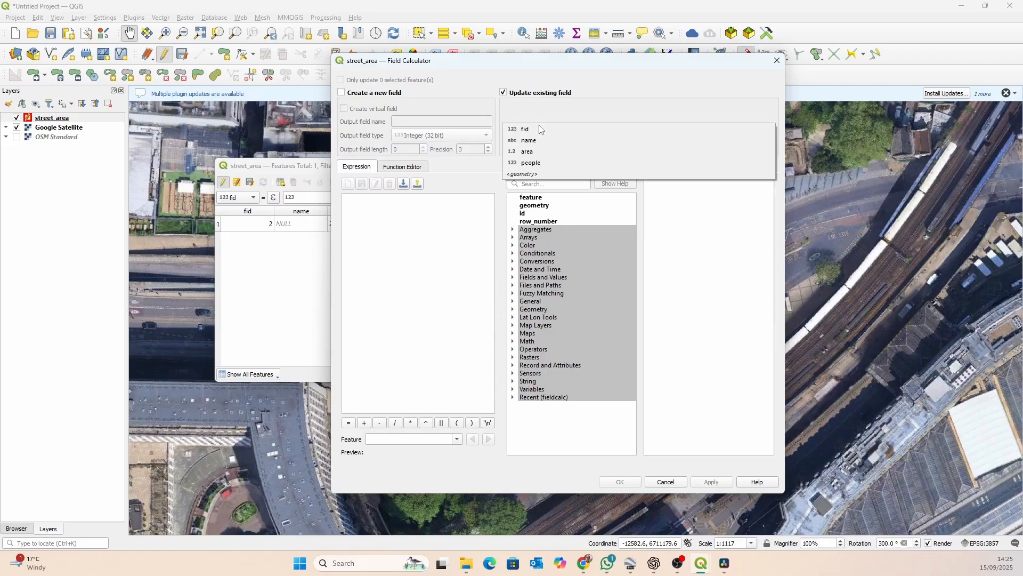
left_click(549, 163)
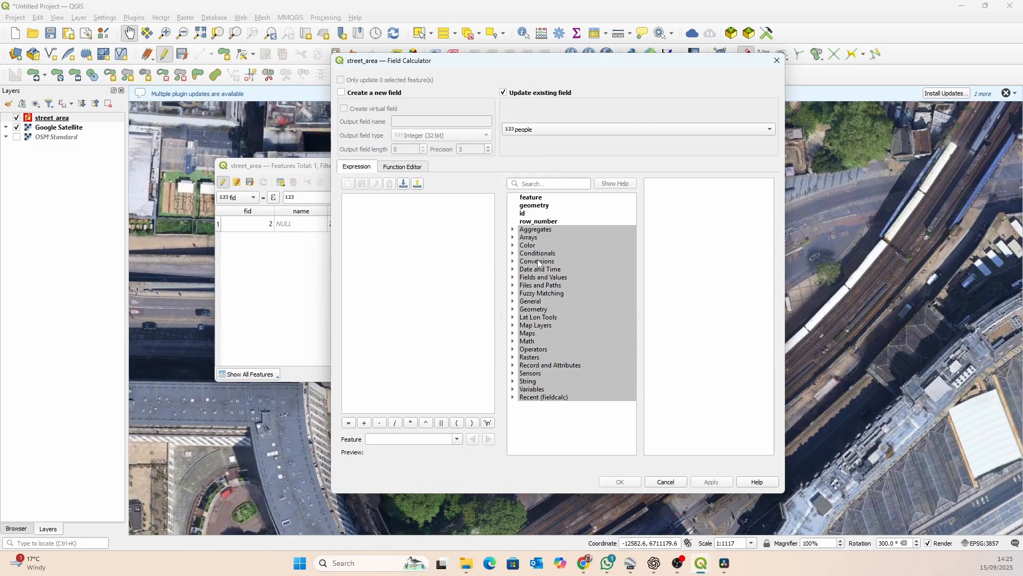
left_click(513, 277)
double_click(555, 338)
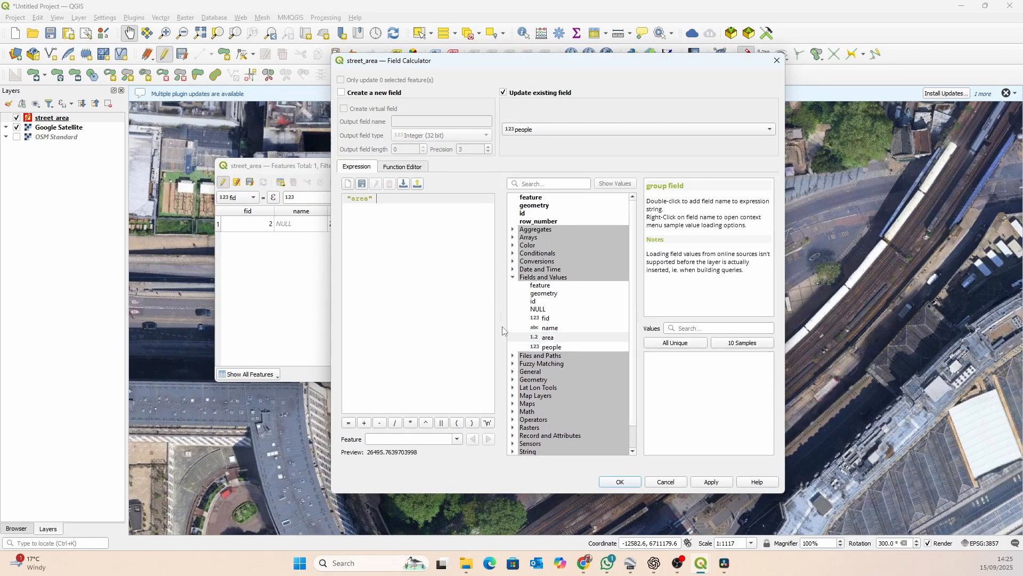
type("*4")
left_click(712, 482)
left_click(631, 486)
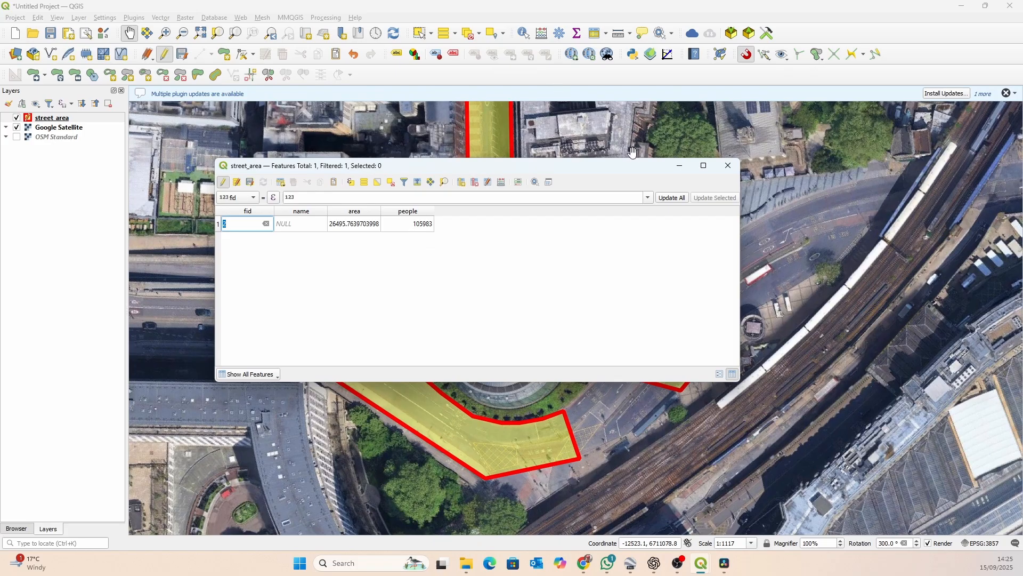
left_click(680, 166)
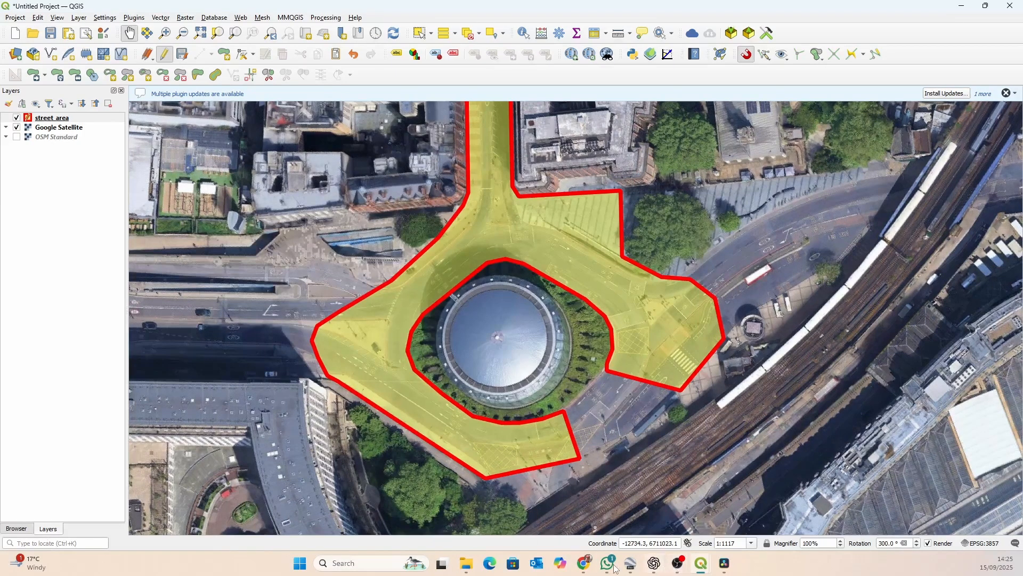
Switch to the browser with the Guardian News rally video and widen its window to read the police attendance estimate in the description
mouse_move(585, 563)
left_click(577, 518)
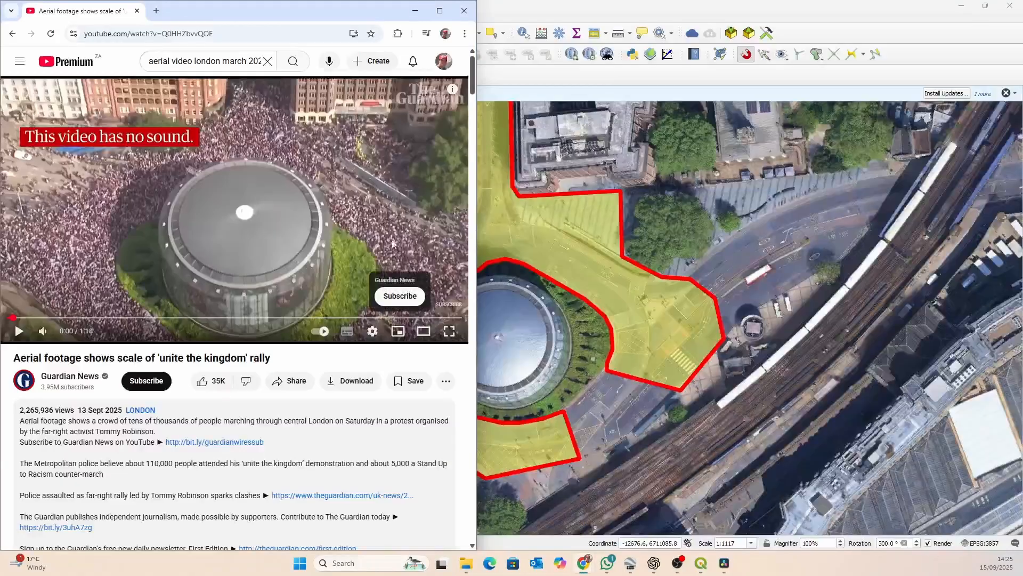
left_click_drag(479, 279, 570, 279)
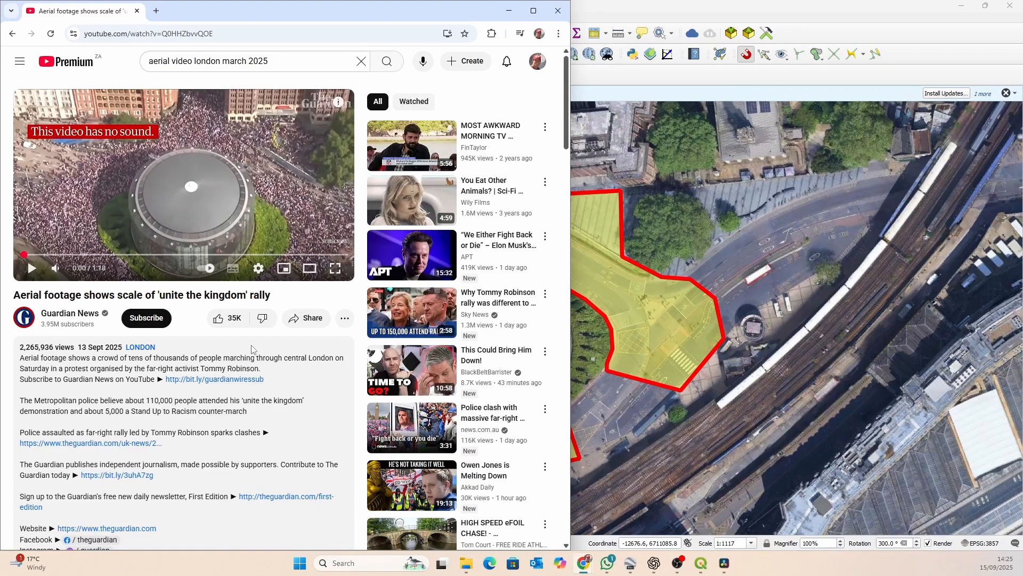
Return to QGIS and examine the digitized street area from the roundabout along the full length of the main street
left_click_drag(708, 495, 642, 402)
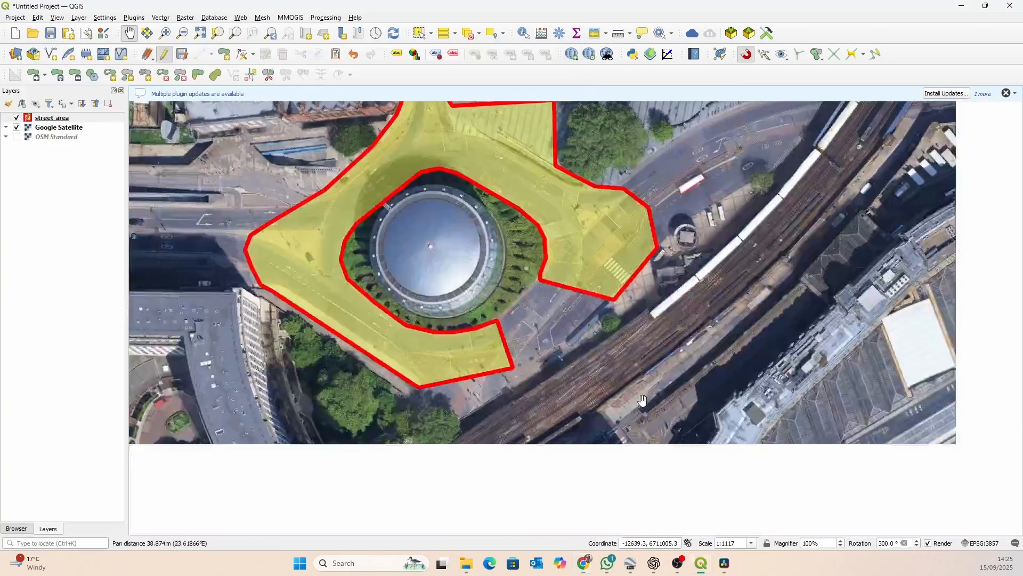
left_click_drag(517, 292, 615, 416)
scroll(616, 416, "down", 2)
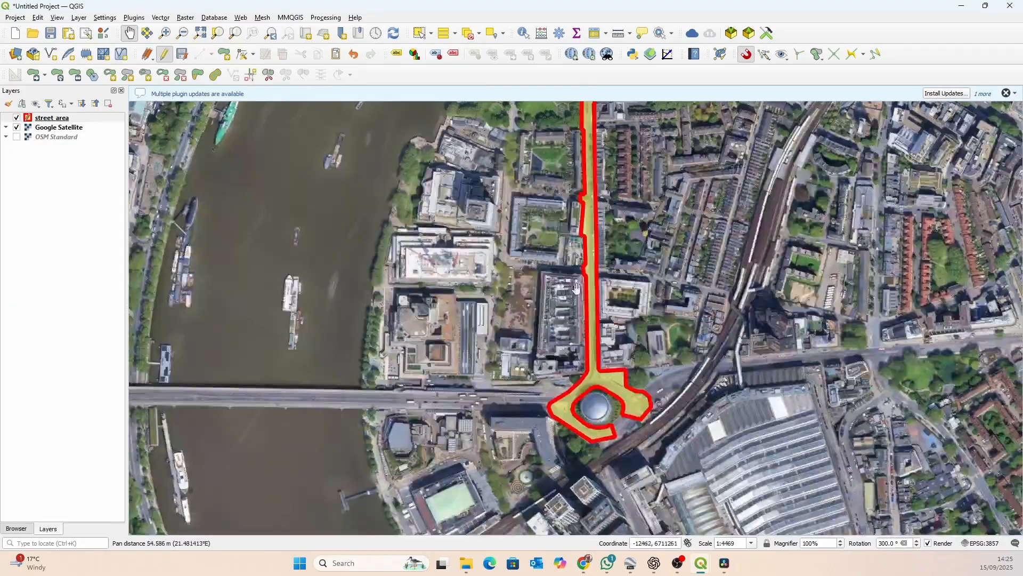
left_click_drag(615, 217, 585, 107)
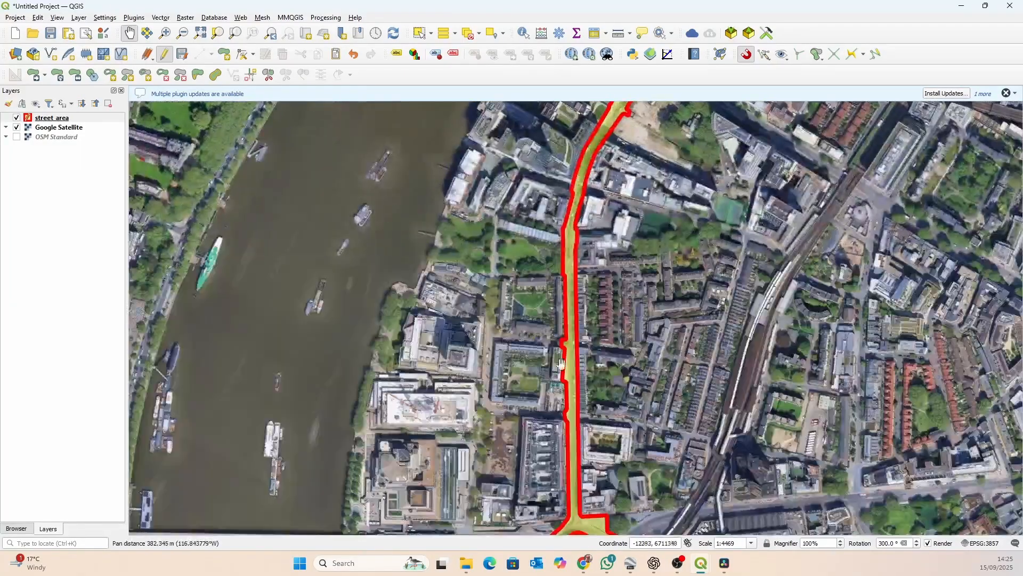
left_click_drag(566, 413, 581, 168)
left_click_drag(580, 301, 483, 285)
Inspect the polygon around the roundabout and the roads adjoining it that lie outside the digitized area
scroll(576, 278, "up", 2)
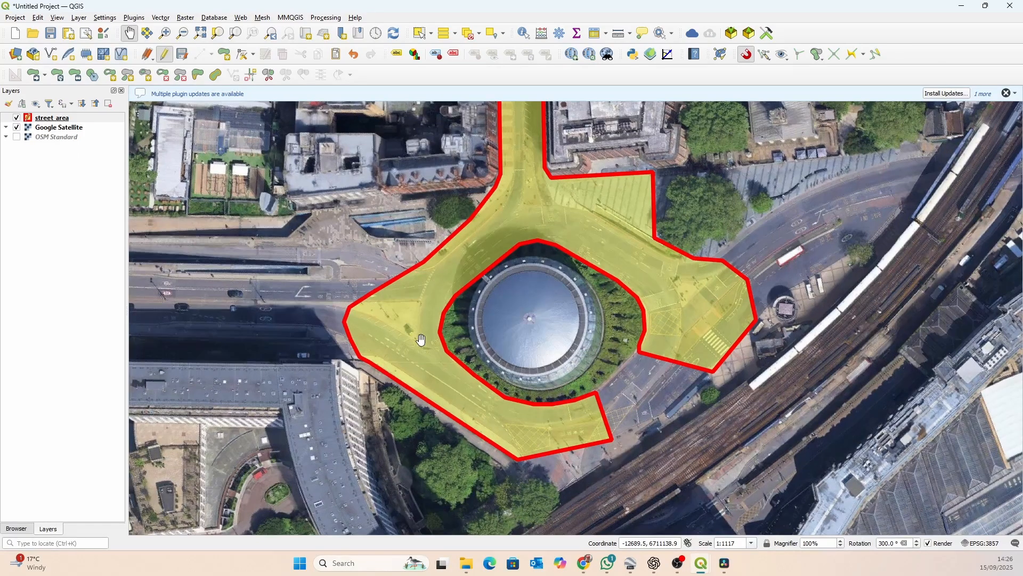
scroll(482, 349, "down", 1)
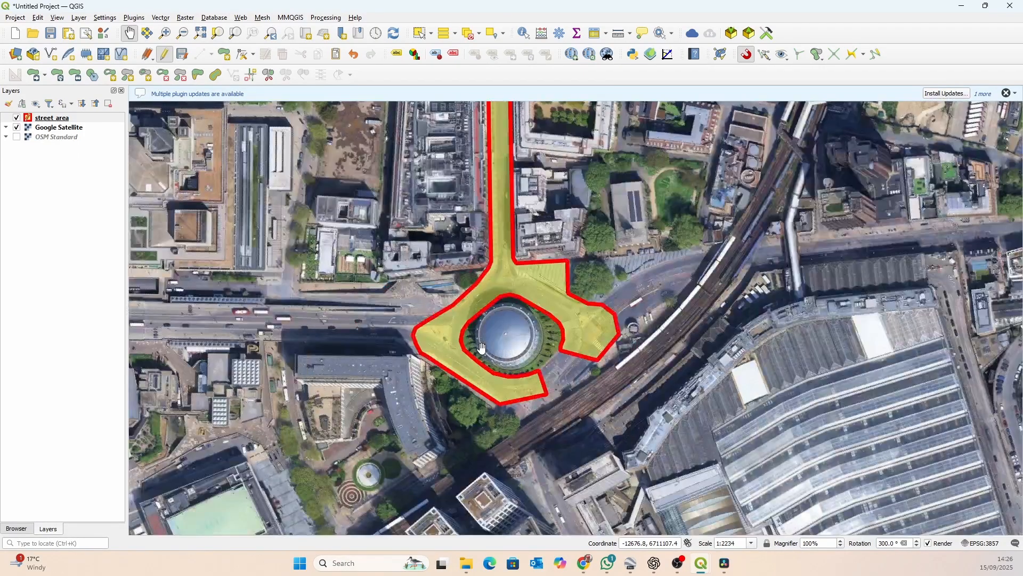
left_click_drag(498, 263, 483, 293)
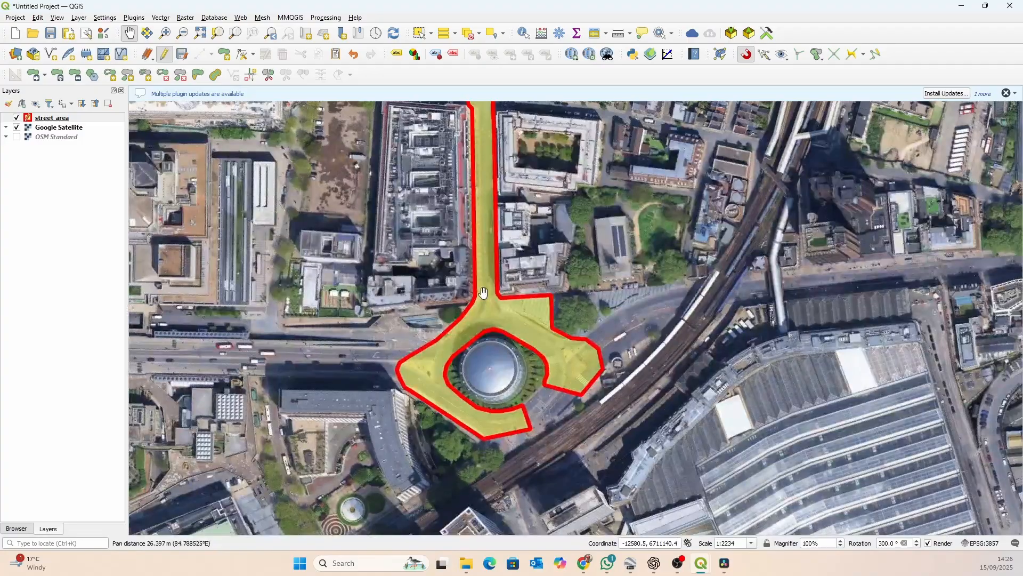
left_click_drag(409, 435, 422, 397)
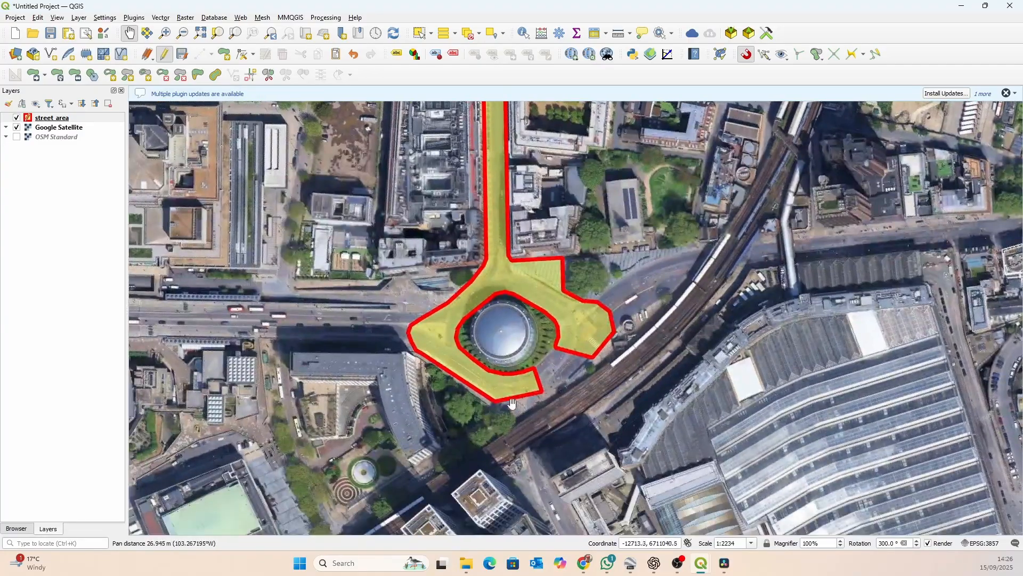
left_click_drag(512, 403, 478, 429)
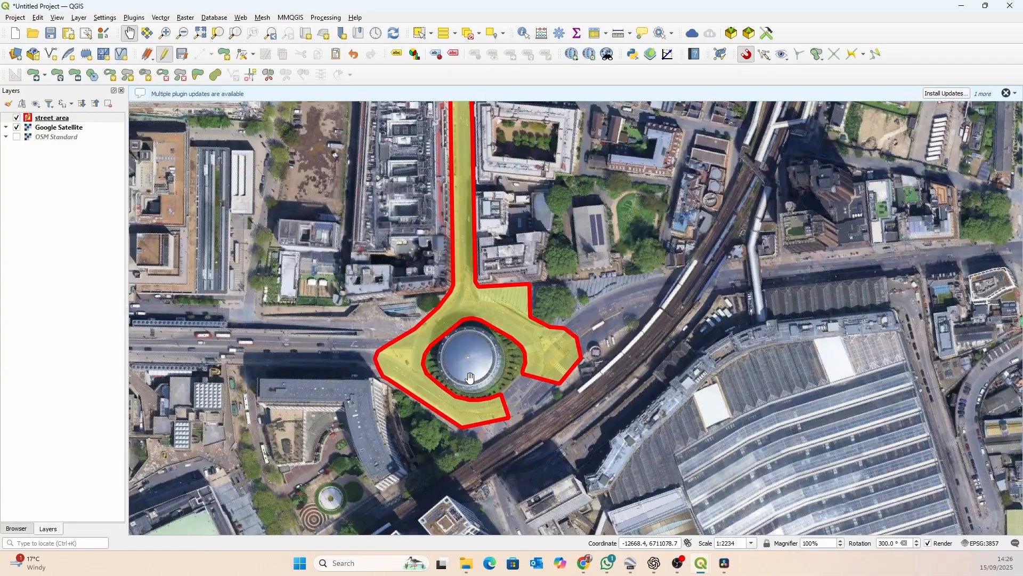
left_click_drag(470, 377, 468, 528)
mouse_move(467, 311)
left_mouse_down()
mouse_move(465, 463)
mouse_move(467, 309)
left_mouse_up()
left_click_drag(506, 499, 506, 261)
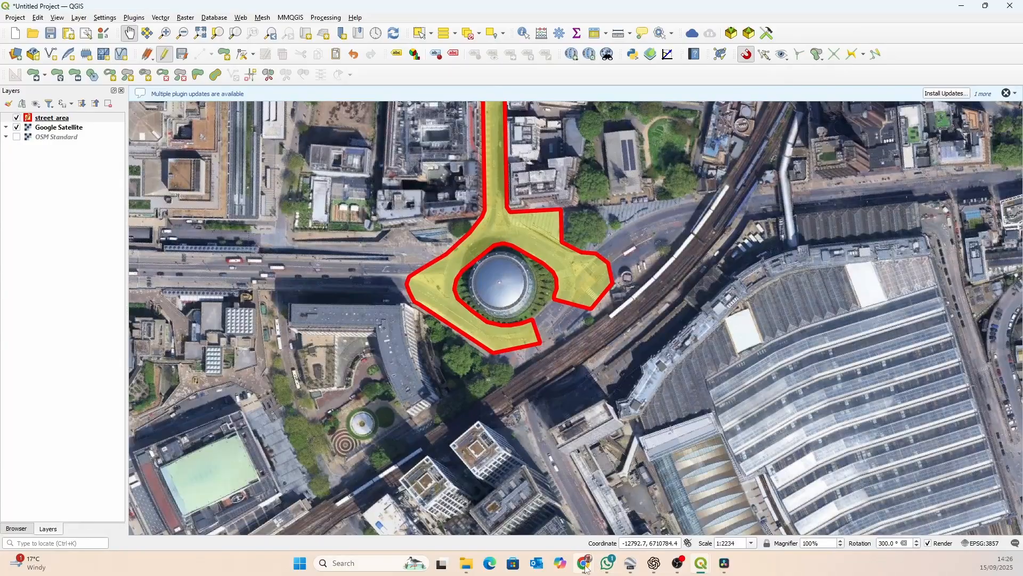
Check the rally footage in the browser again and compare it with the polygon around the roundabout's cut-out island
mouse_move(584, 563)
left_click(561, 535)
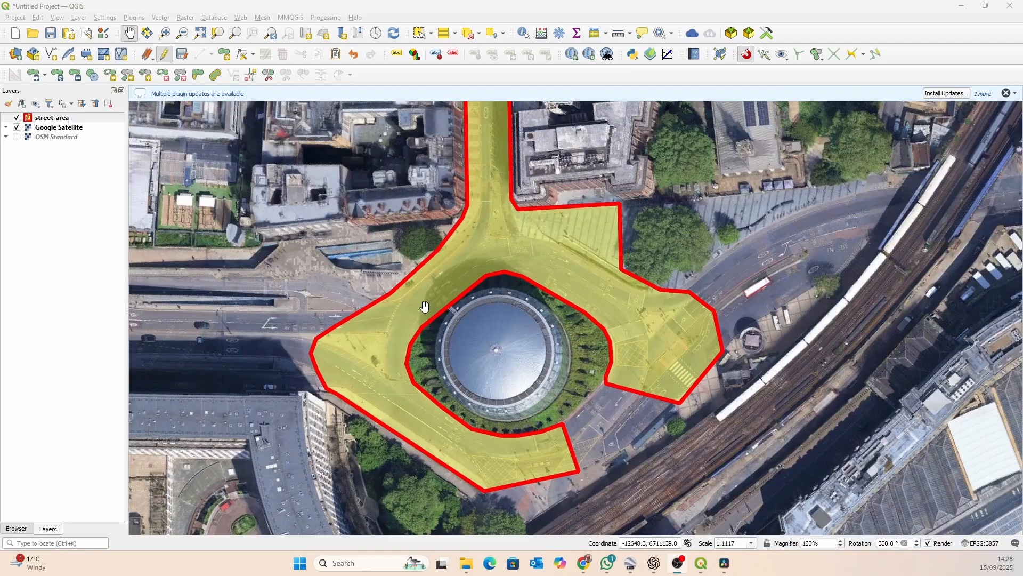
left_click_drag(402, 310, 357, 280)
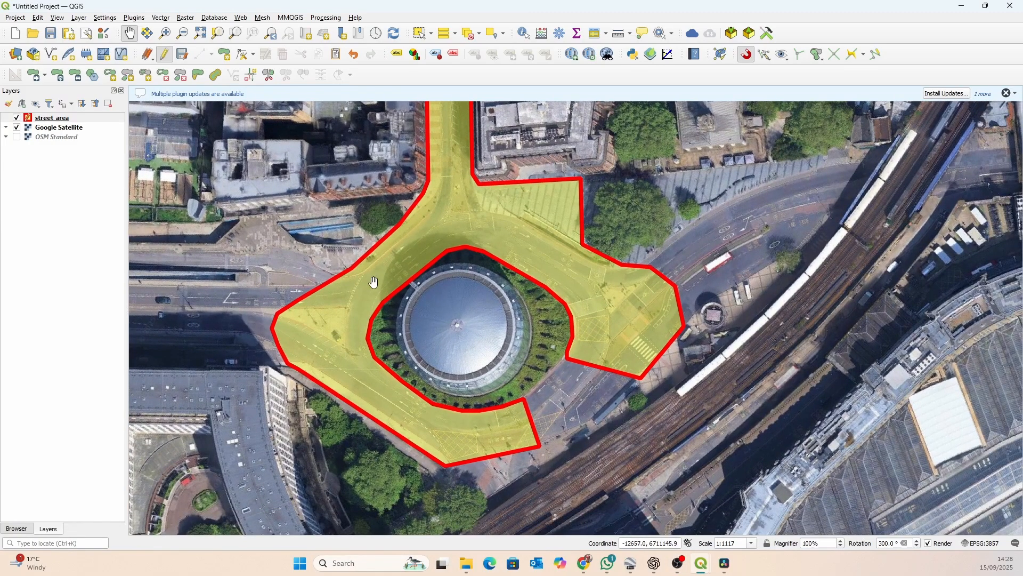
left_click_drag(451, 224, 410, 242)
scroll(418, 340, "up", 1)
left_click_drag(426, 352, 437, 215)
scroll(421, 245, "down", 1)
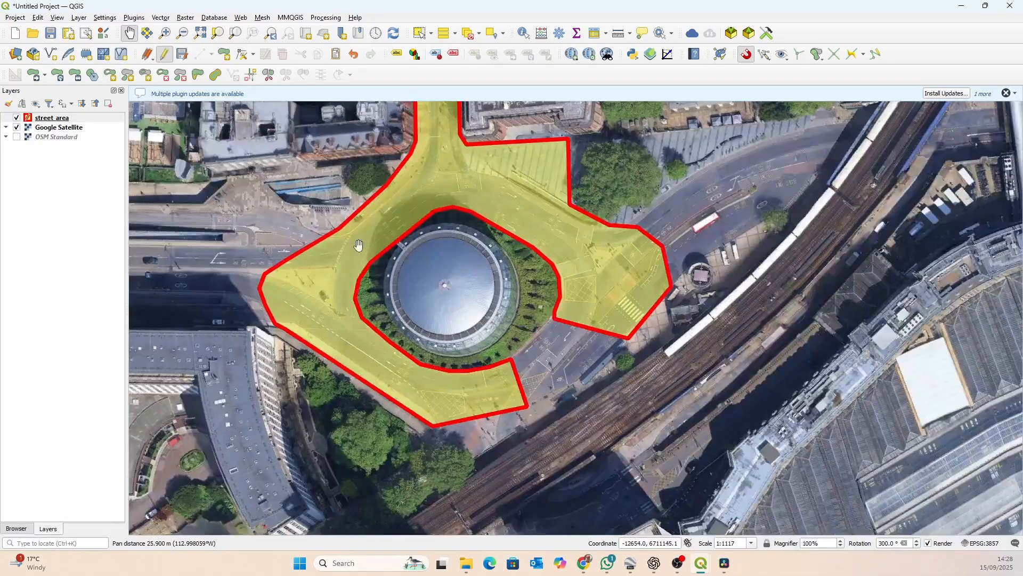
left_click_drag(358, 245, 395, 266)
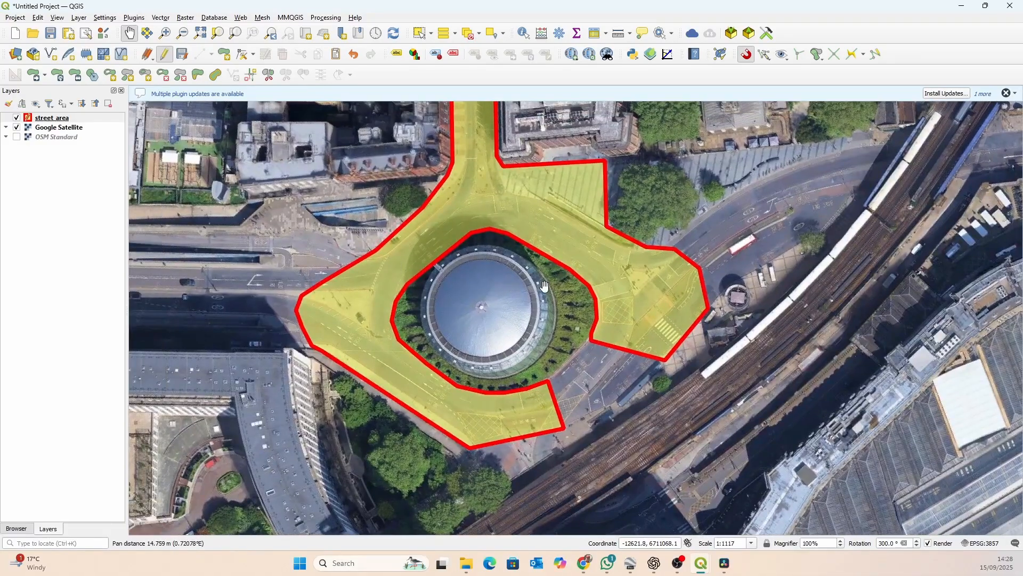